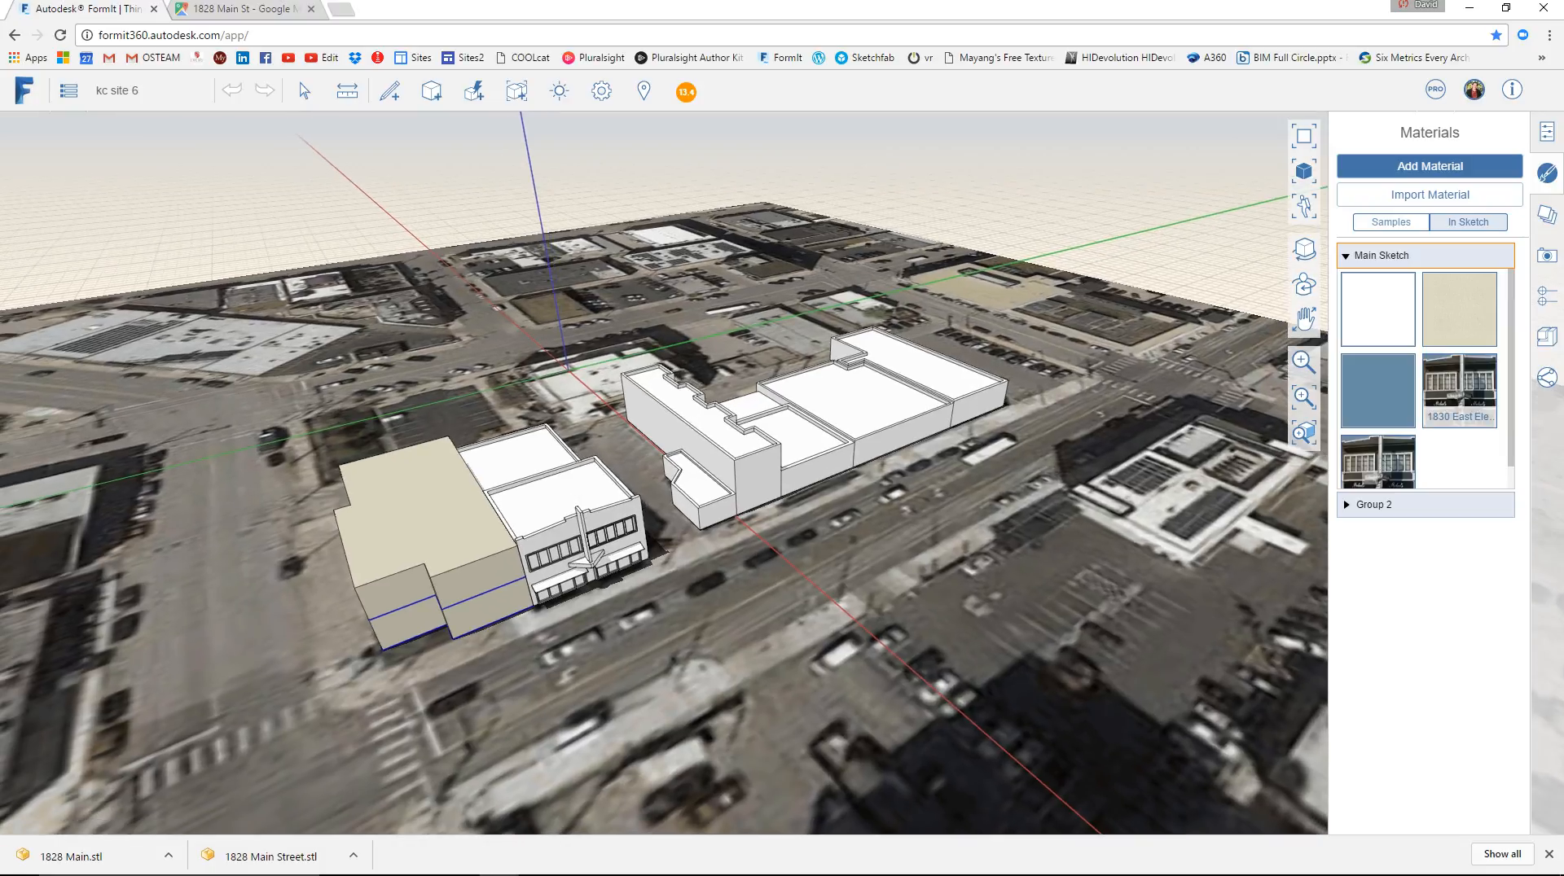
Step: Orbit, pan and zoom around the site, clearing the right building group's selection
{"action": "scroll", "coordinate": [643, 554], "scroll_direction": "up", "scroll_amount": 5}
{"action": "right_click_drag", "start_coordinate": [643, 554], "coordinate": [591, 485]}
{"action": "middle_click_drag", "start_coordinate": [590, 485], "coordinate": [648, 589]}
{"action": "scroll", "coordinate": [643, 562], "scroll_direction": "up", "scroll_amount": 2}
{"action": "scroll", "coordinate": [633, 583], "scroll_direction": "up", "scroll_amount": 1}
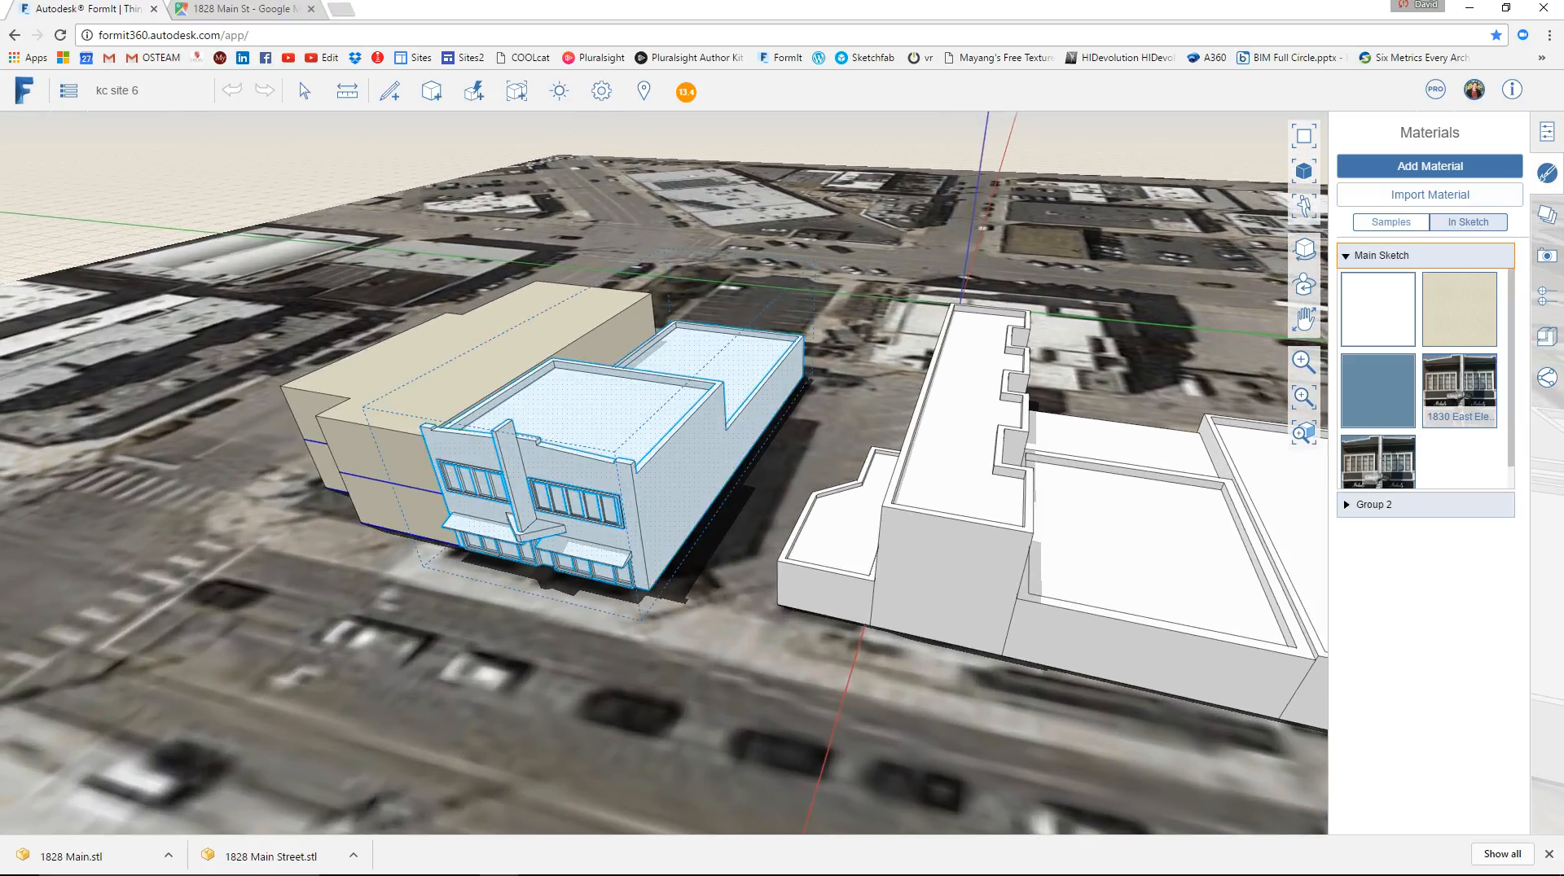
{"action": "right_click_drag", "start_coordinate": [648, 589], "coordinate": [819, 570]}
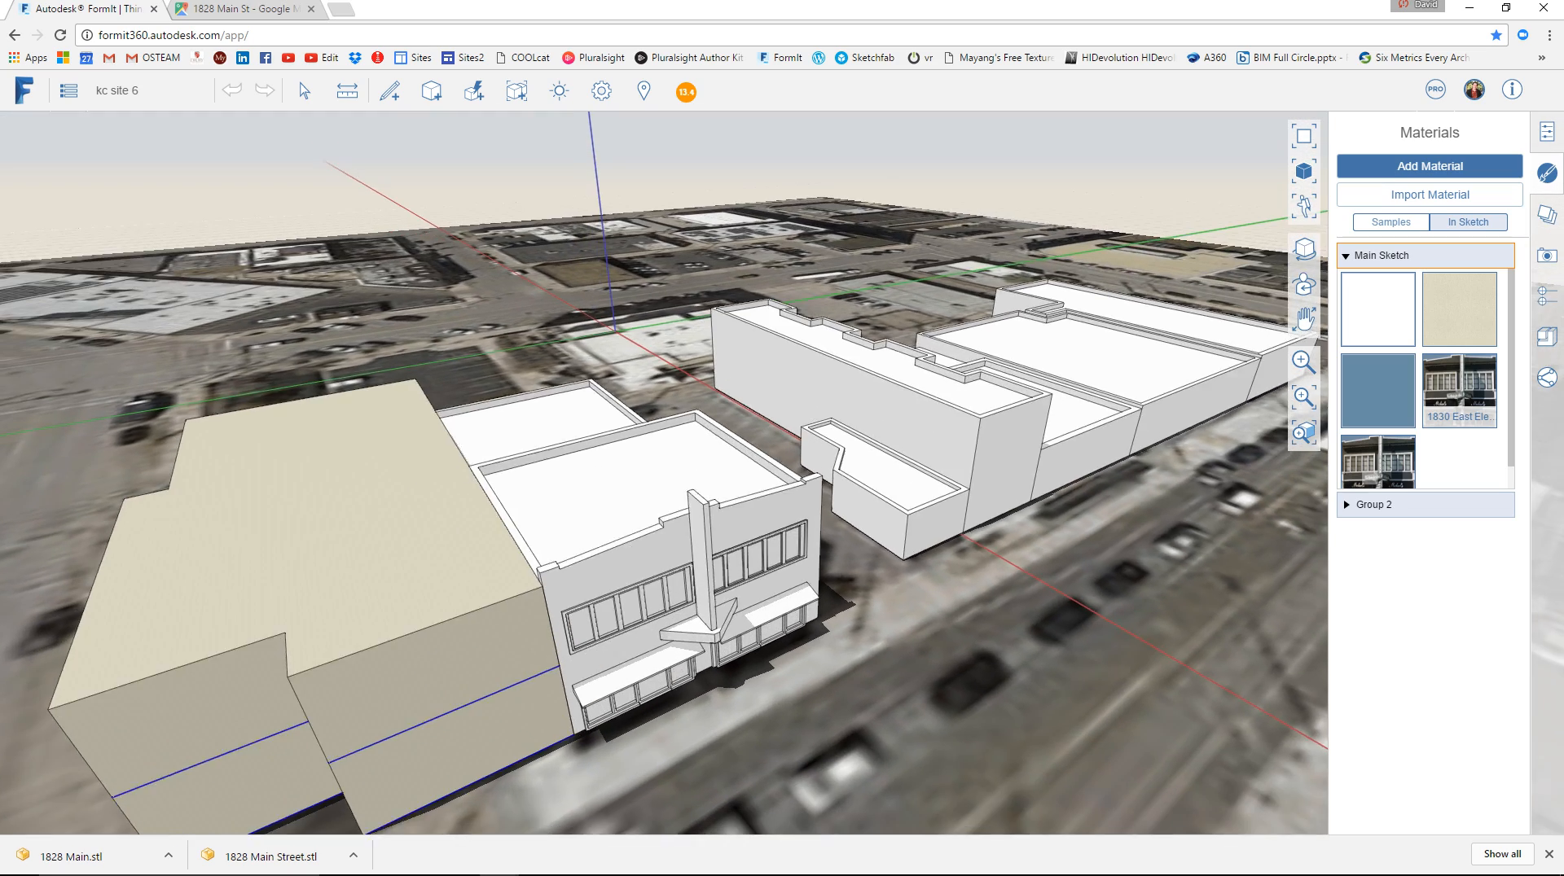
{"action": "scroll", "coordinate": [694, 580], "scroll_direction": "down", "scroll_amount": 2}
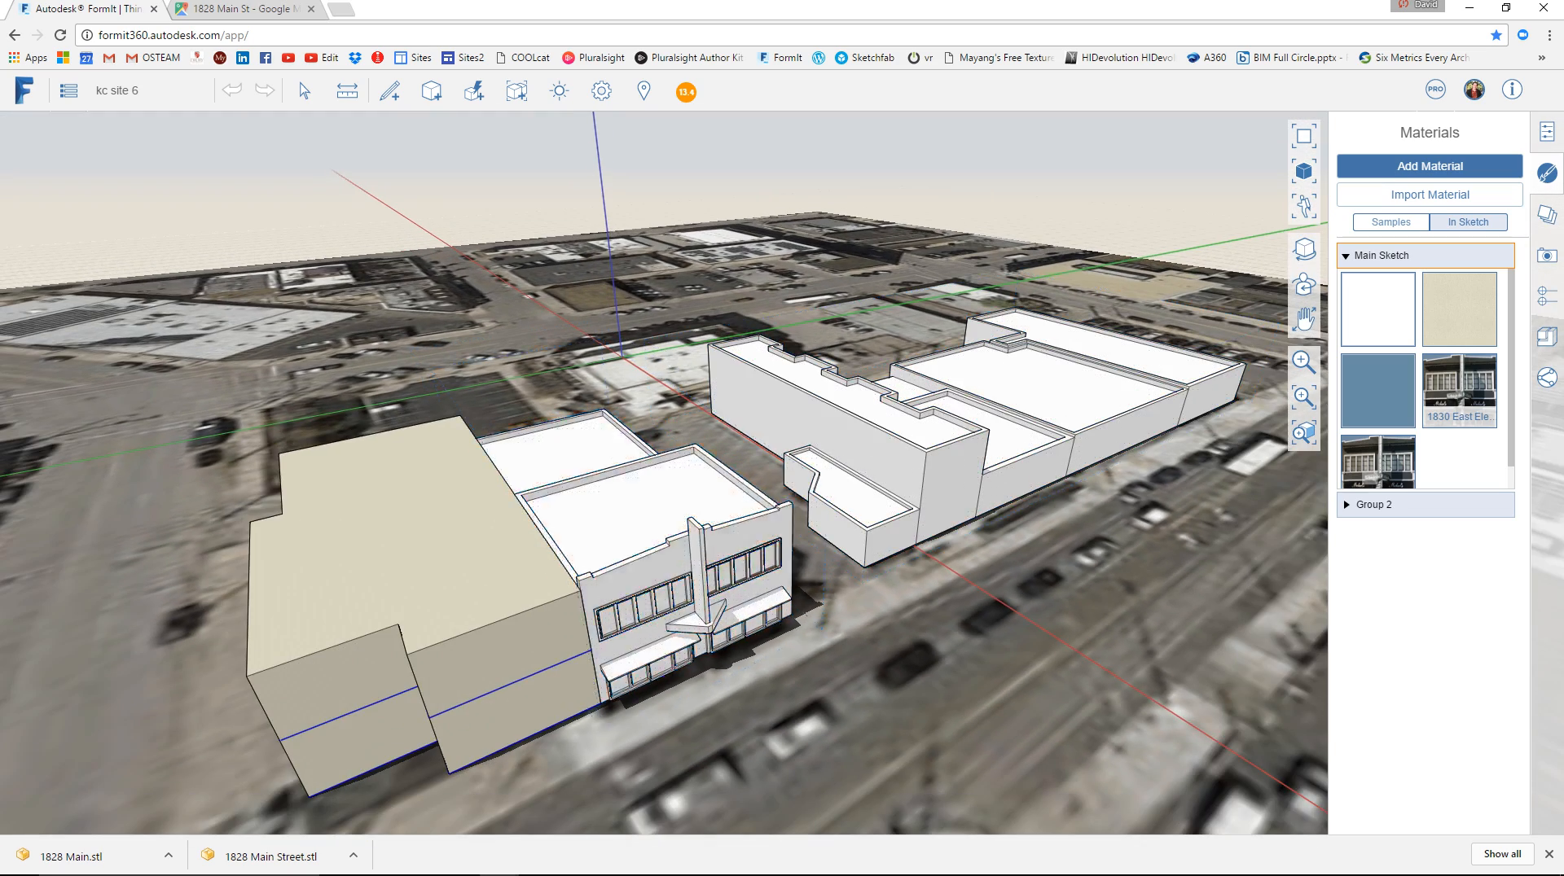
{"action": "scroll", "coordinate": [774, 570], "scroll_direction": "down", "scroll_amount": 2}
{"action": "right_click_drag", "start_coordinate": [774, 570], "coordinate": [629, 577]}
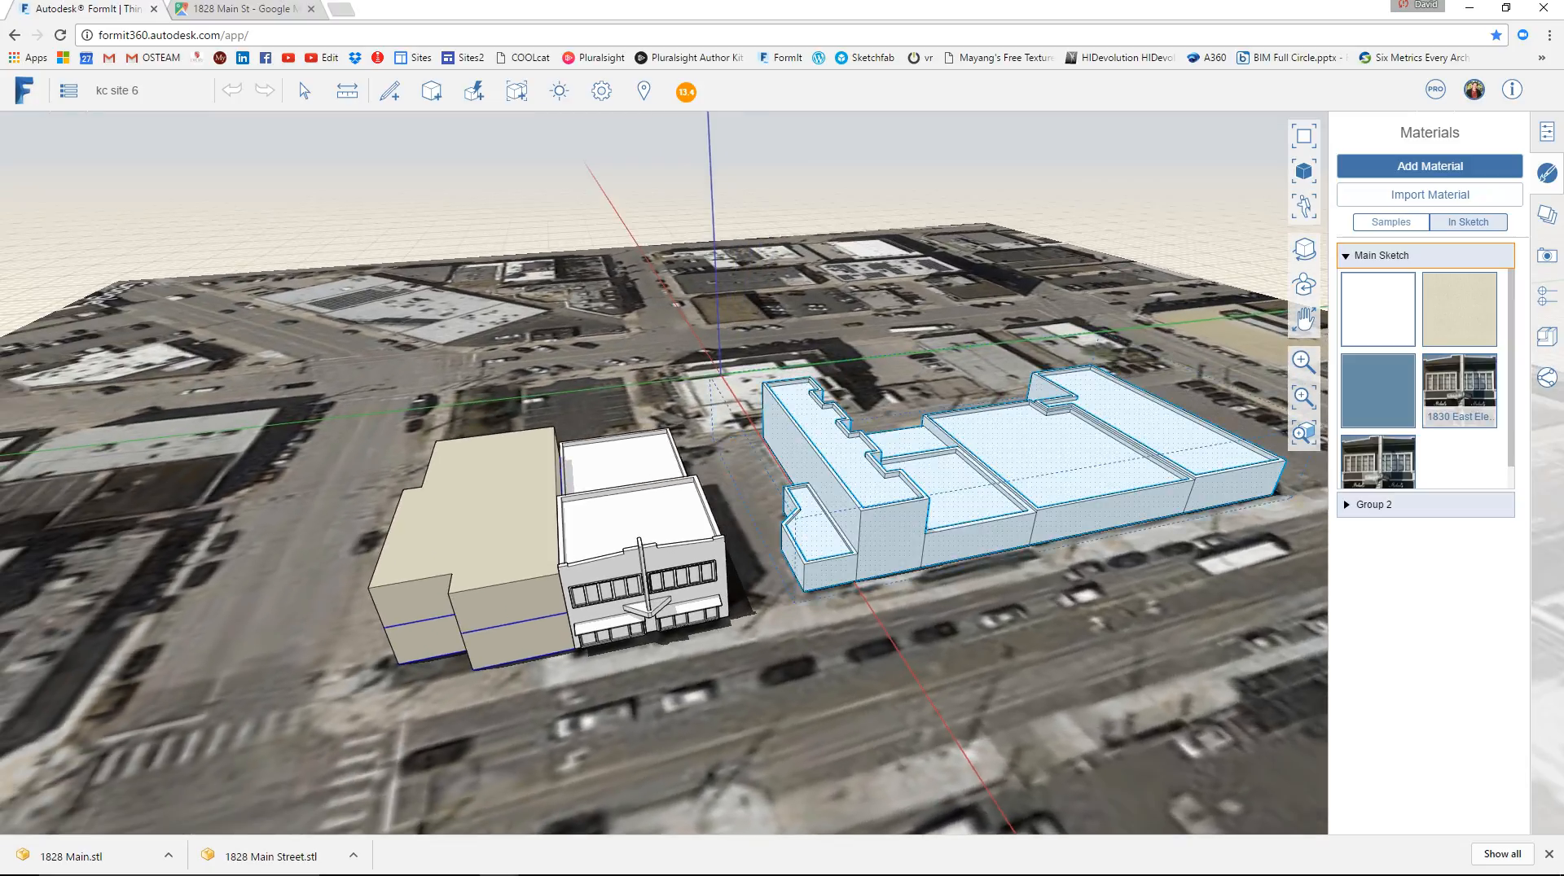
{"action": "middle_click_drag", "start_coordinate": [896, 521], "coordinate": [742, 480]}
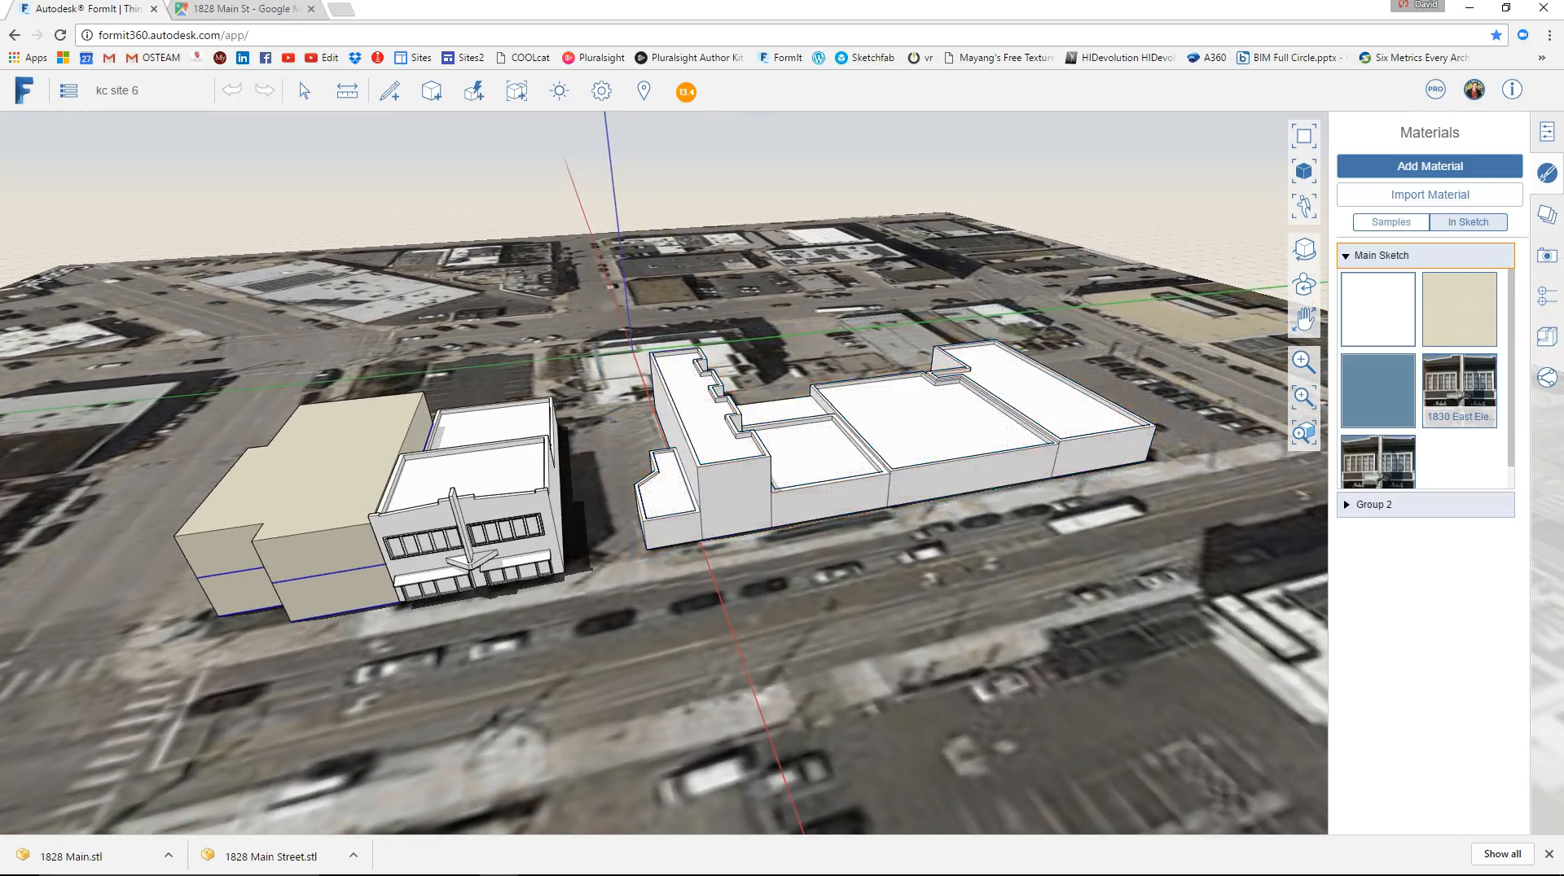
{"action": "left_click", "coordinate": [753, 708]}
{"action": "right_click_drag", "start_coordinate": [753, 708], "coordinate": [729, 745]}
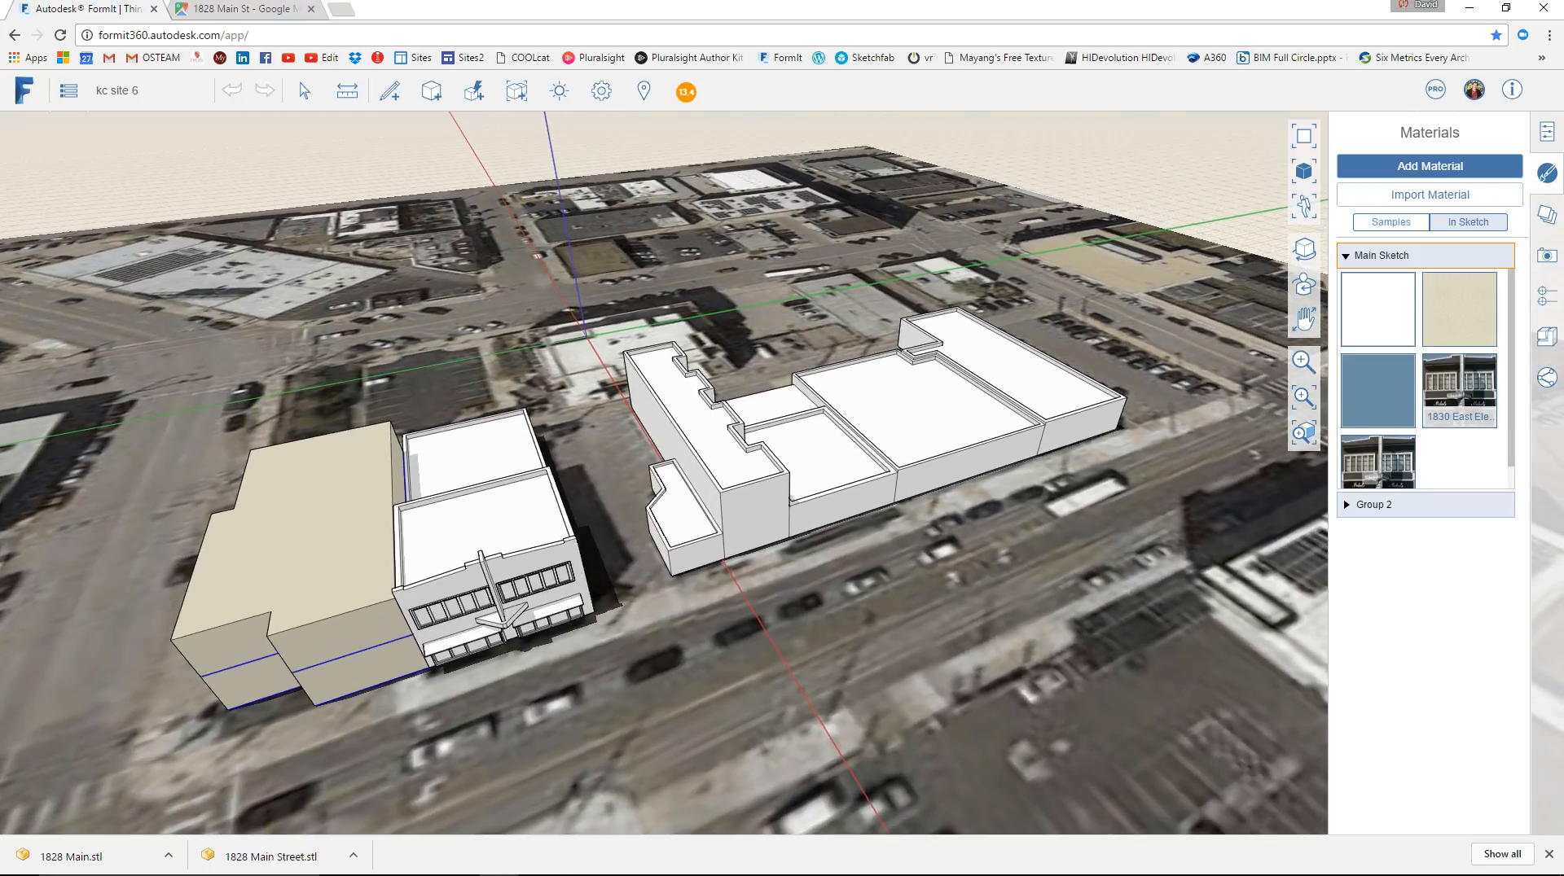
{"action": "right_click_drag", "start_coordinate": [729, 746], "coordinate": [692, 721]}
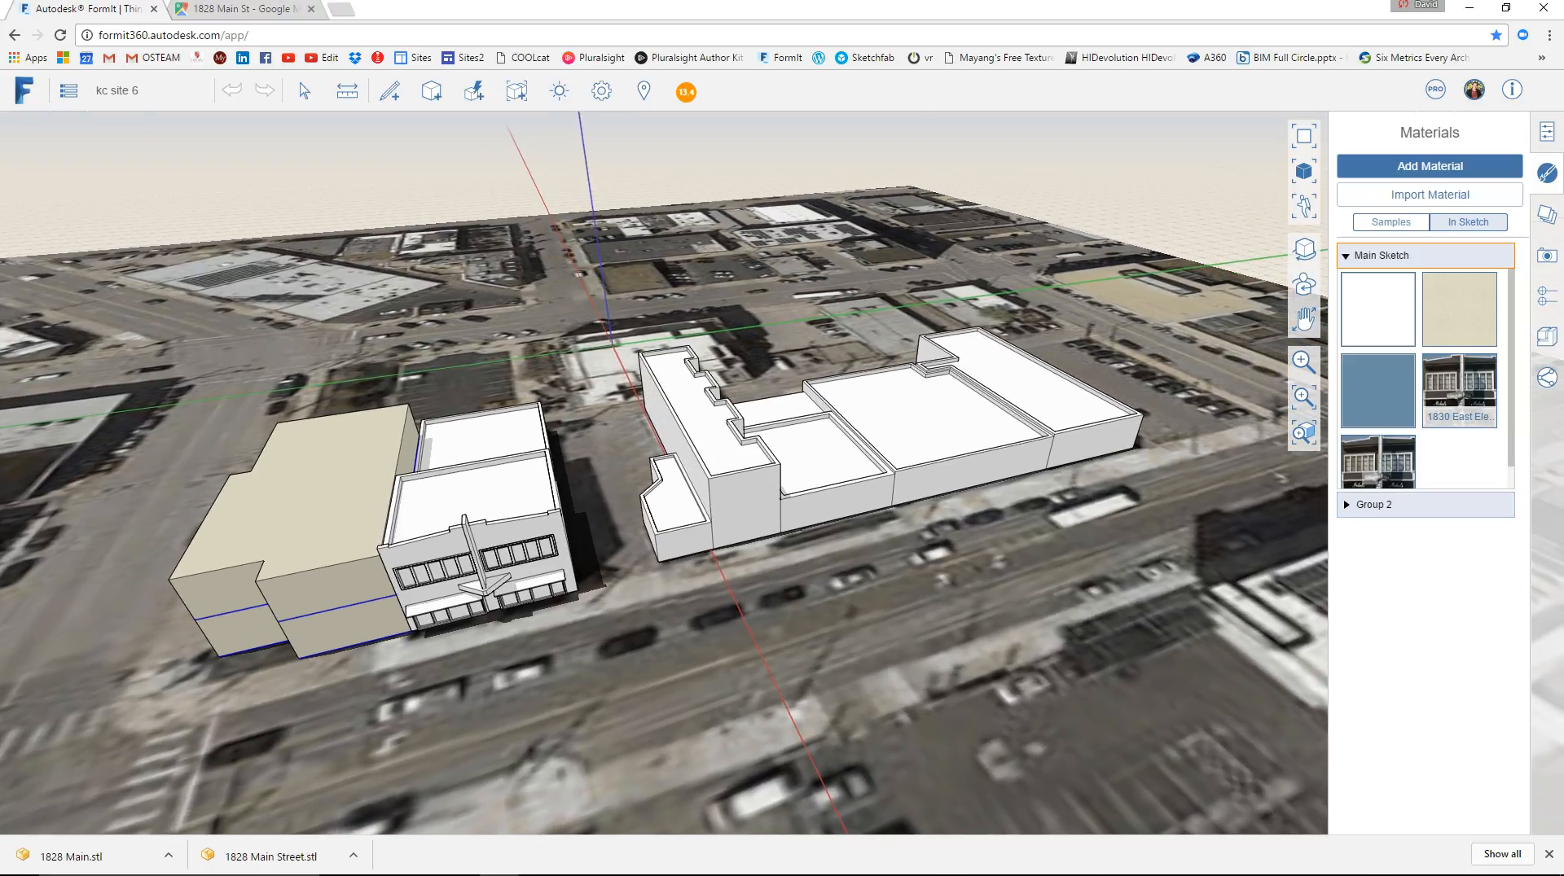
{"action": "right_click_drag", "start_coordinate": [692, 720], "coordinate": [750, 689]}
Step: Select the white storefront building and turn the view frontally toward both building groups
{"action": "left_click", "coordinate": [521, 554]}
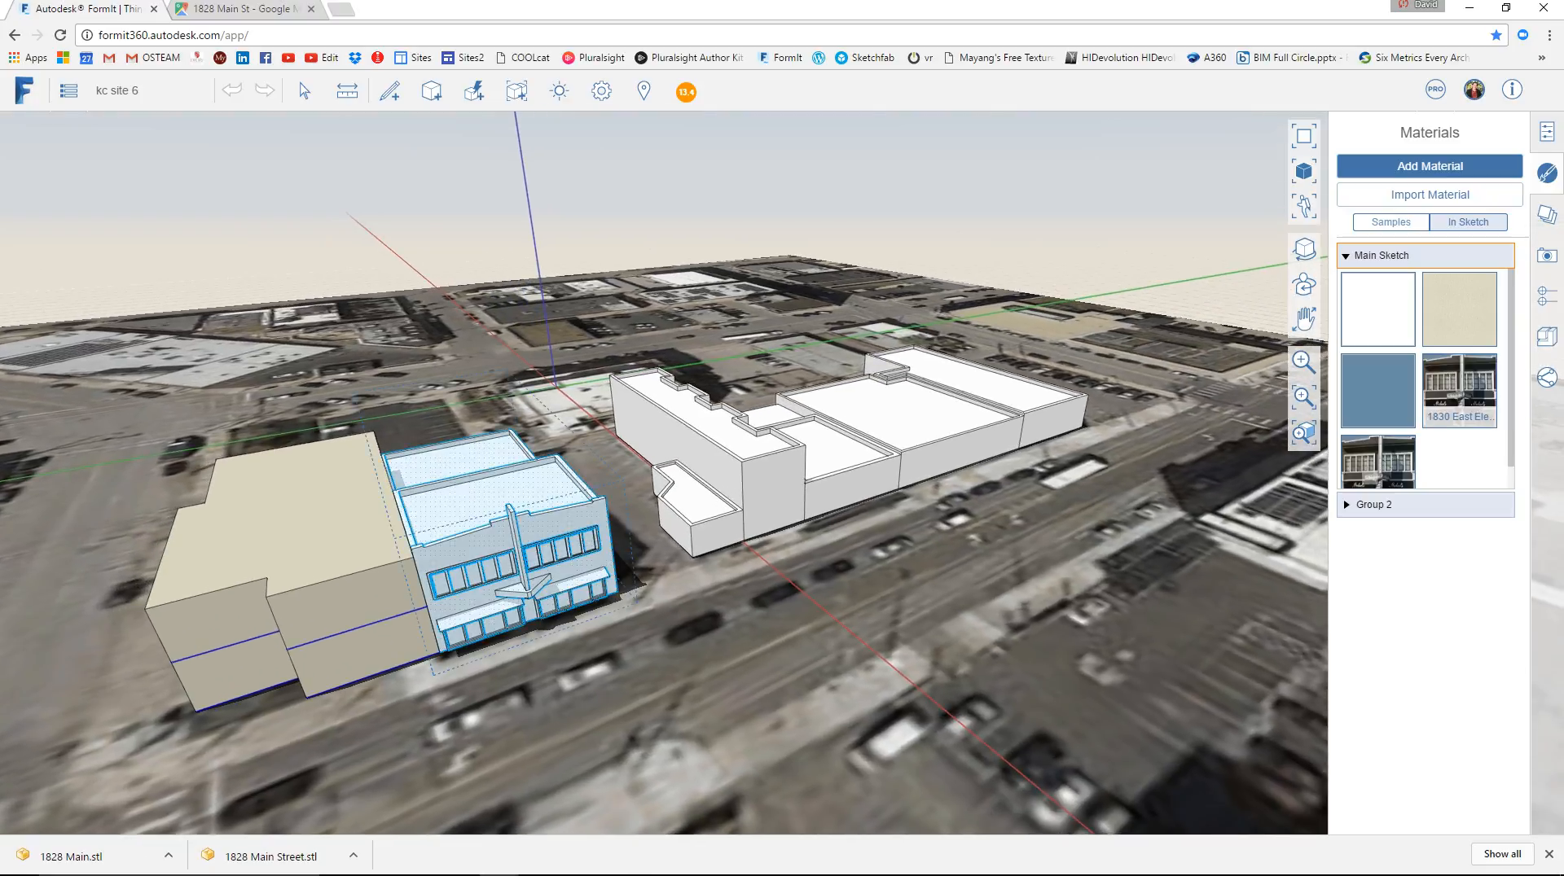
{"action": "middle_click_drag", "start_coordinate": [522, 530], "coordinate": [619, 501]}
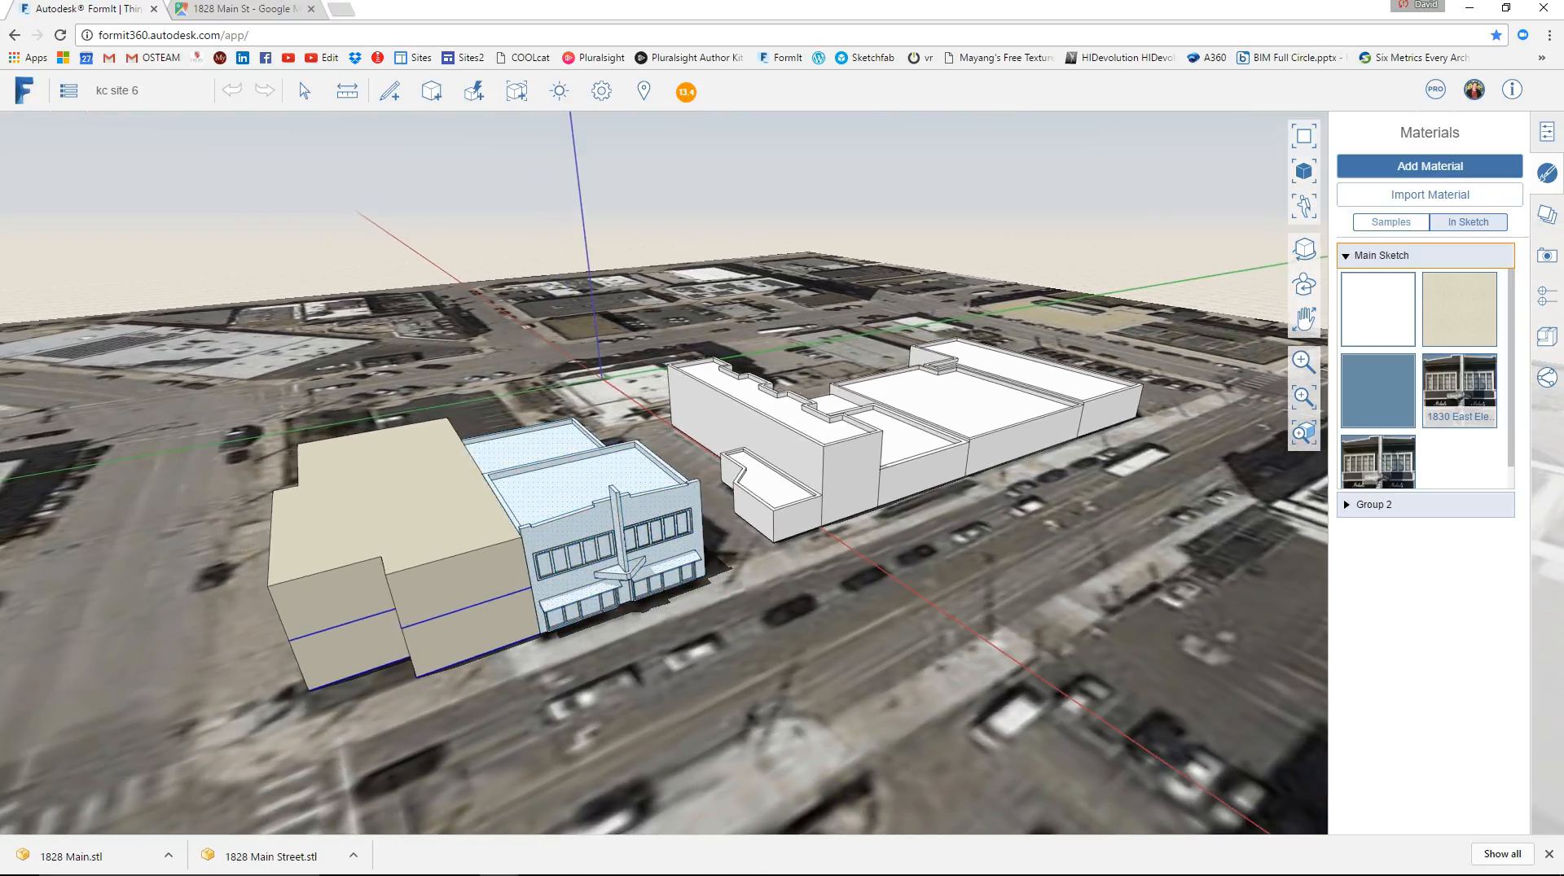
{"action": "scroll", "coordinate": [619, 501], "scroll_direction": "up", "scroll_amount": 1}
{"action": "right_click_drag", "start_coordinate": [733, 619], "coordinate": [684, 667]}
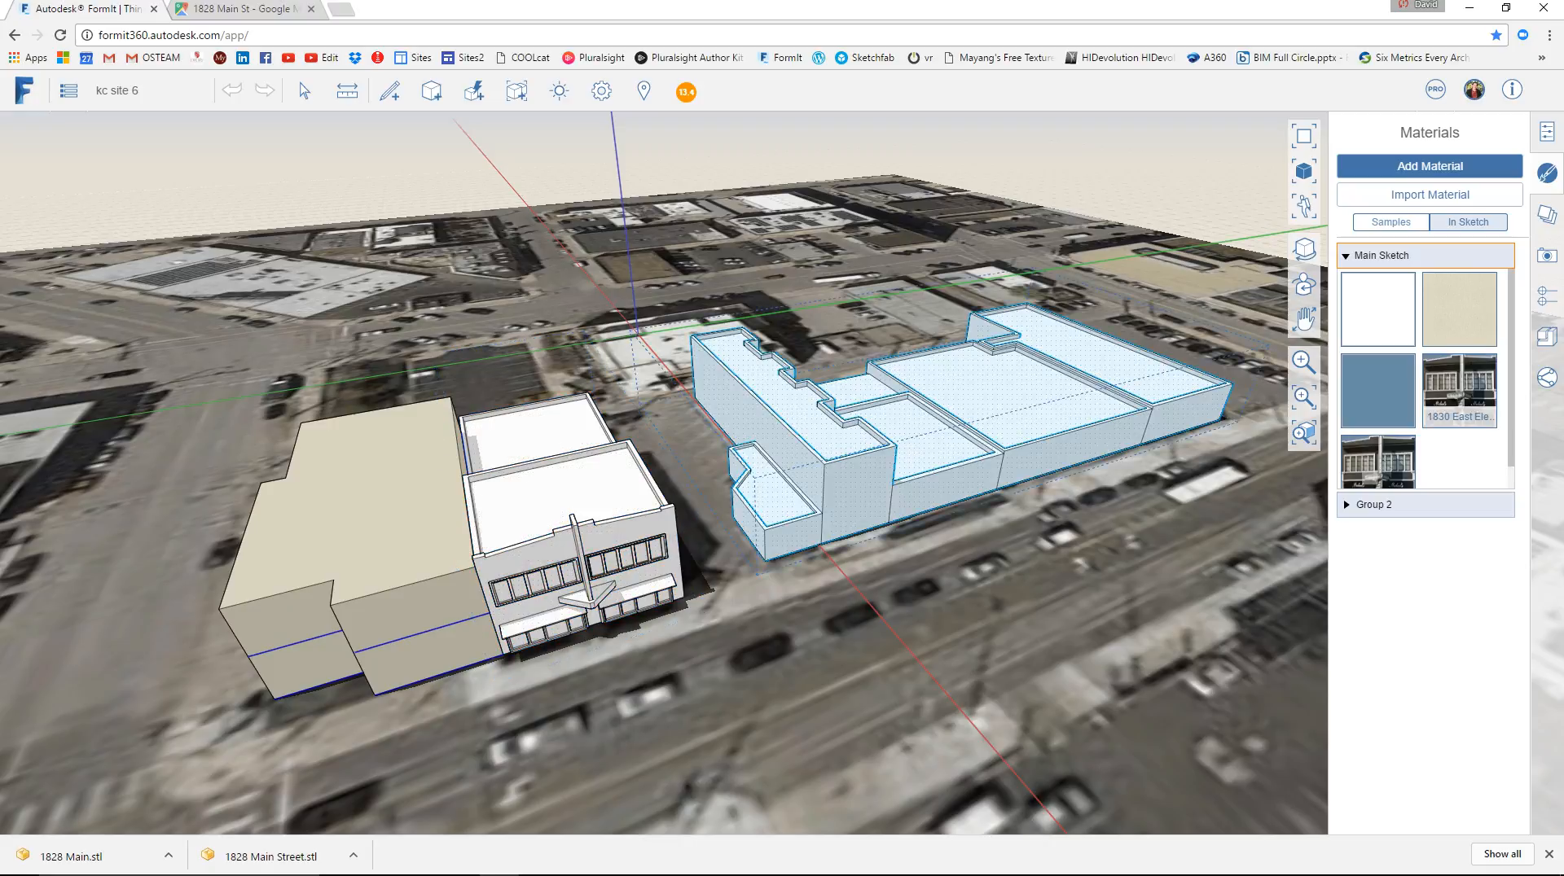
{"action": "mouse_move", "coordinate": [758, 440]}
{"action": "right_mouse_down"}
{"action": "mouse_move", "coordinate": [632, 446]}
{"action": "mouse_move", "coordinate": [522, 480]}
{"action": "mouse_move", "coordinate": [660, 472]}
{"action": "mouse_move", "coordinate": [737, 535]}
{"action": "mouse_move", "coordinate": [839, 477]}
{"action": "mouse_move", "coordinate": [733, 452]}
{"action": "mouse_move", "coordinate": [729, 428]}
{"action": "right_mouse_up"}
{"action": "scroll", "coordinate": [554, 482], "scroll_direction": "up", "scroll_amount": 2}
{"action": "scroll", "coordinate": [588, 479], "scroll_direction": "up", "scroll_amount": 1}
{"action": "middle_click_drag", "start_coordinate": [729, 427], "coordinate": [652, 441]}
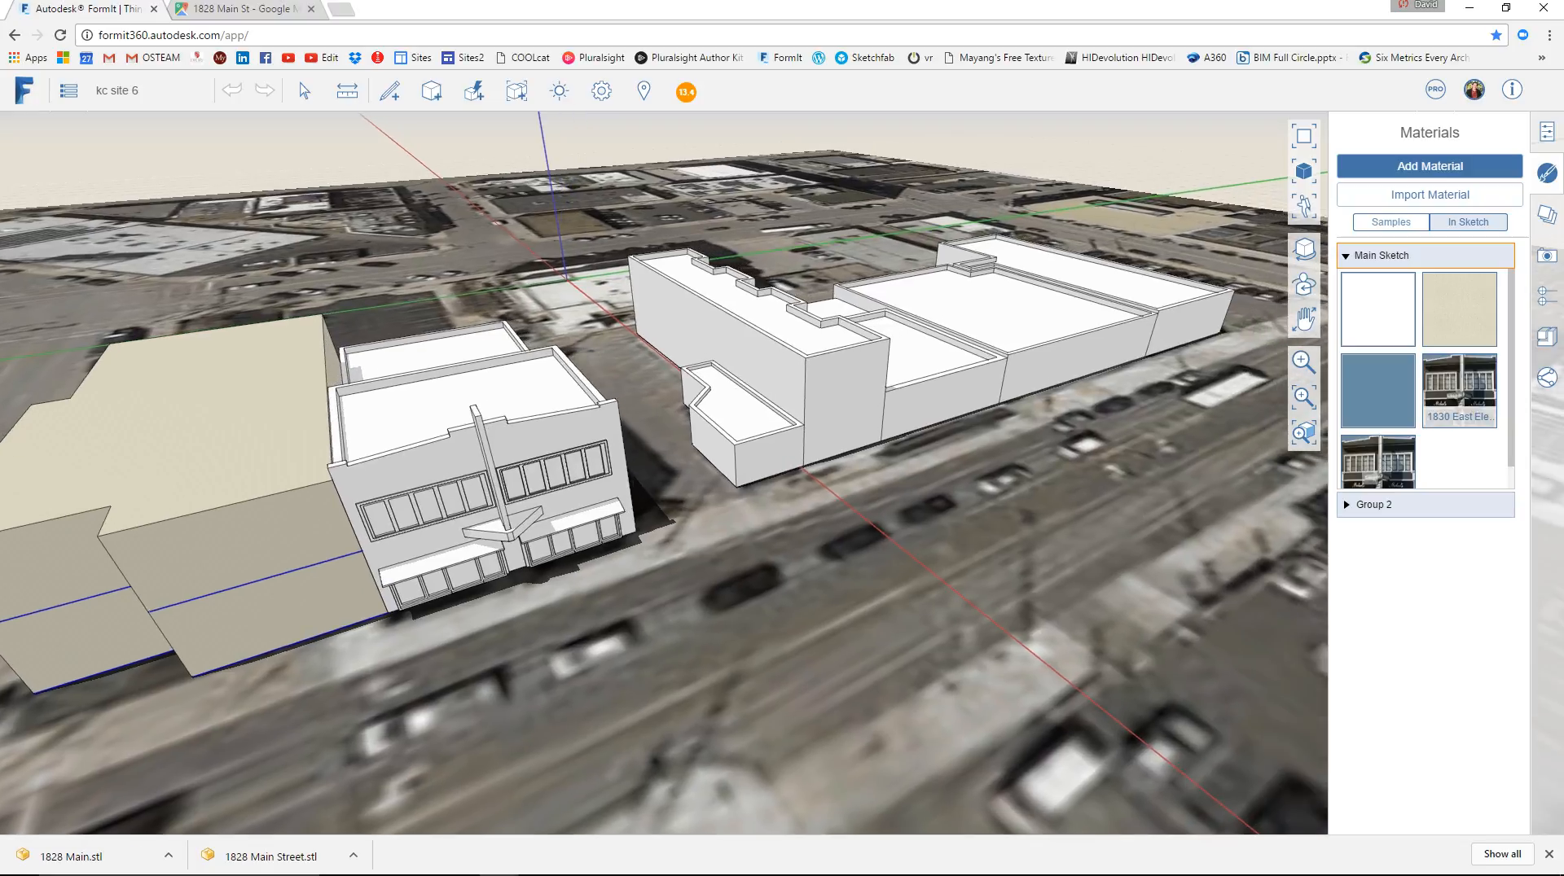
{"action": "right_click_drag", "start_coordinate": [652, 442], "coordinate": [708, 407]}
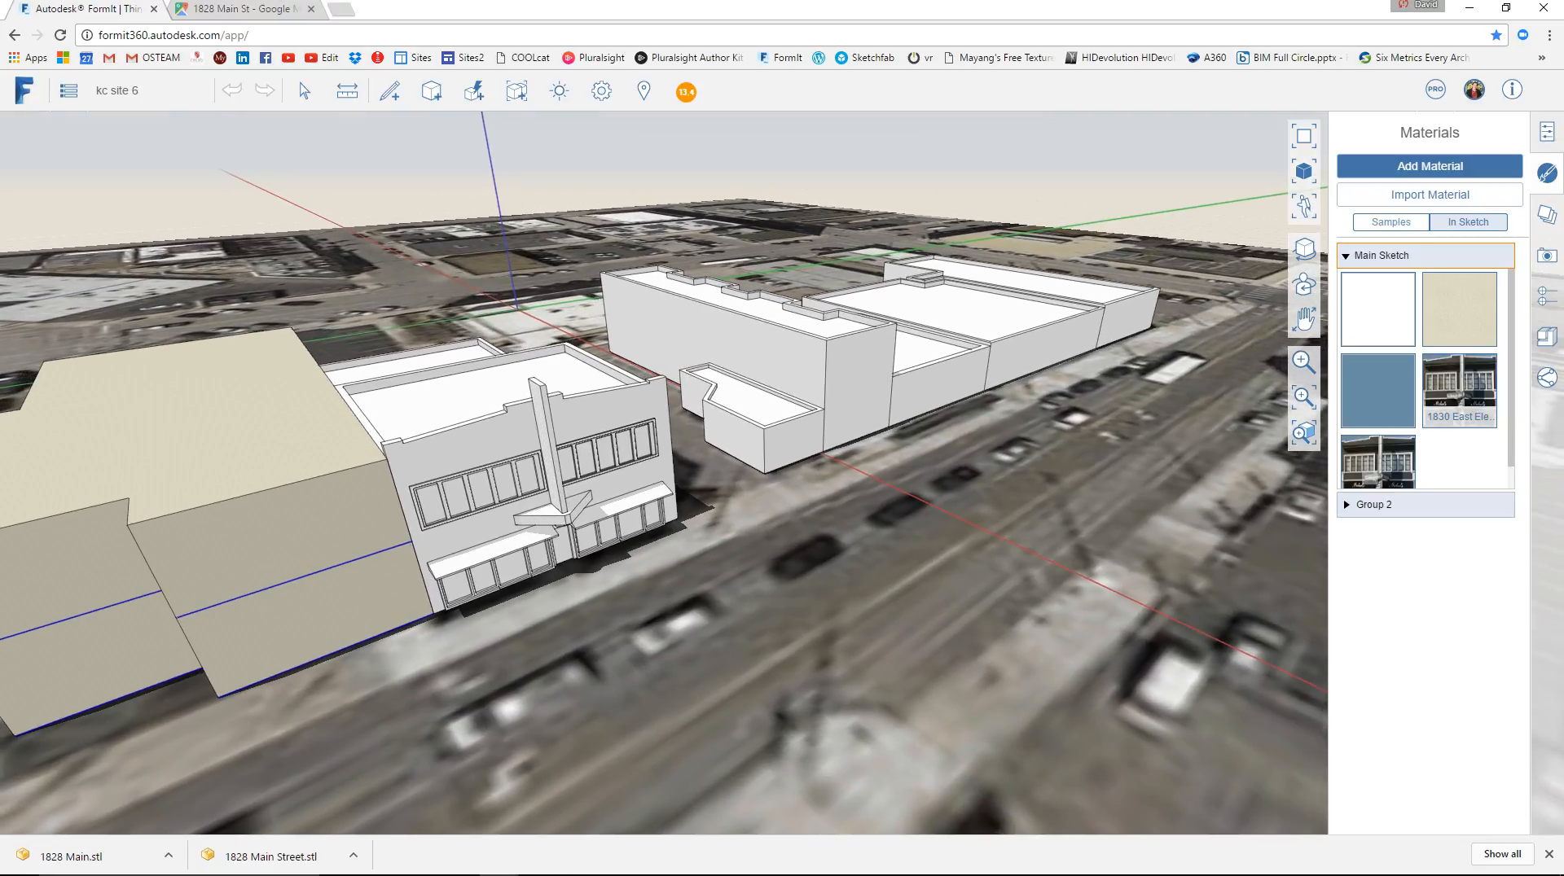
Step: Select the two-storey storefront building and zoom in close enough to see its roof
{"action": "left_click", "coordinate": [478, 504]}
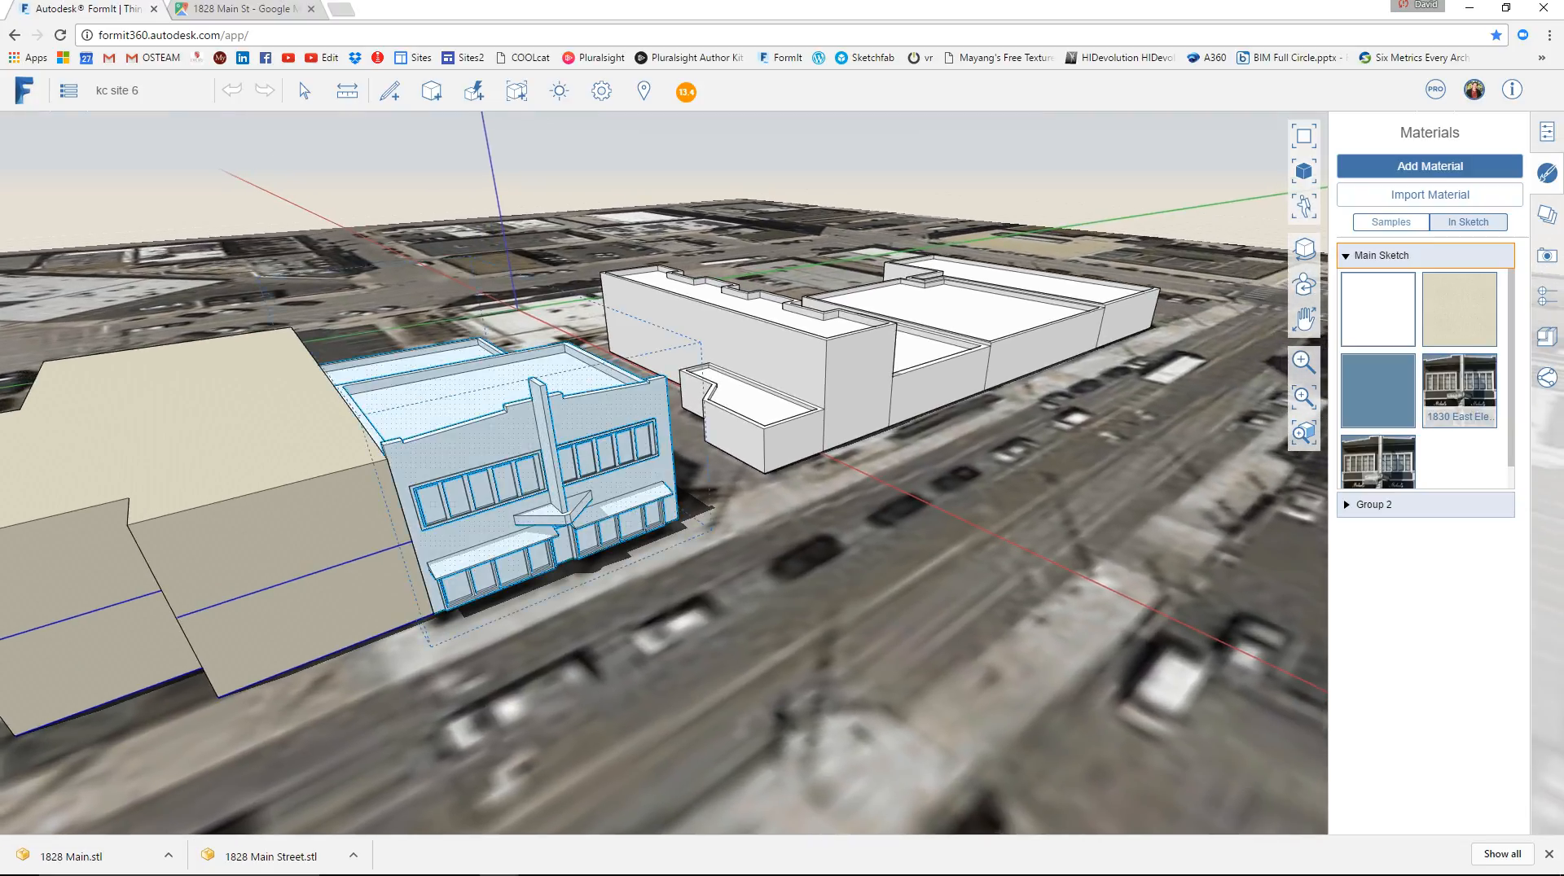
{"action": "right_click_drag", "start_coordinate": [570, 505], "coordinate": [627, 456]}
{"action": "scroll", "coordinate": [619, 477], "scroll_direction": "up", "scroll_amount": 2}
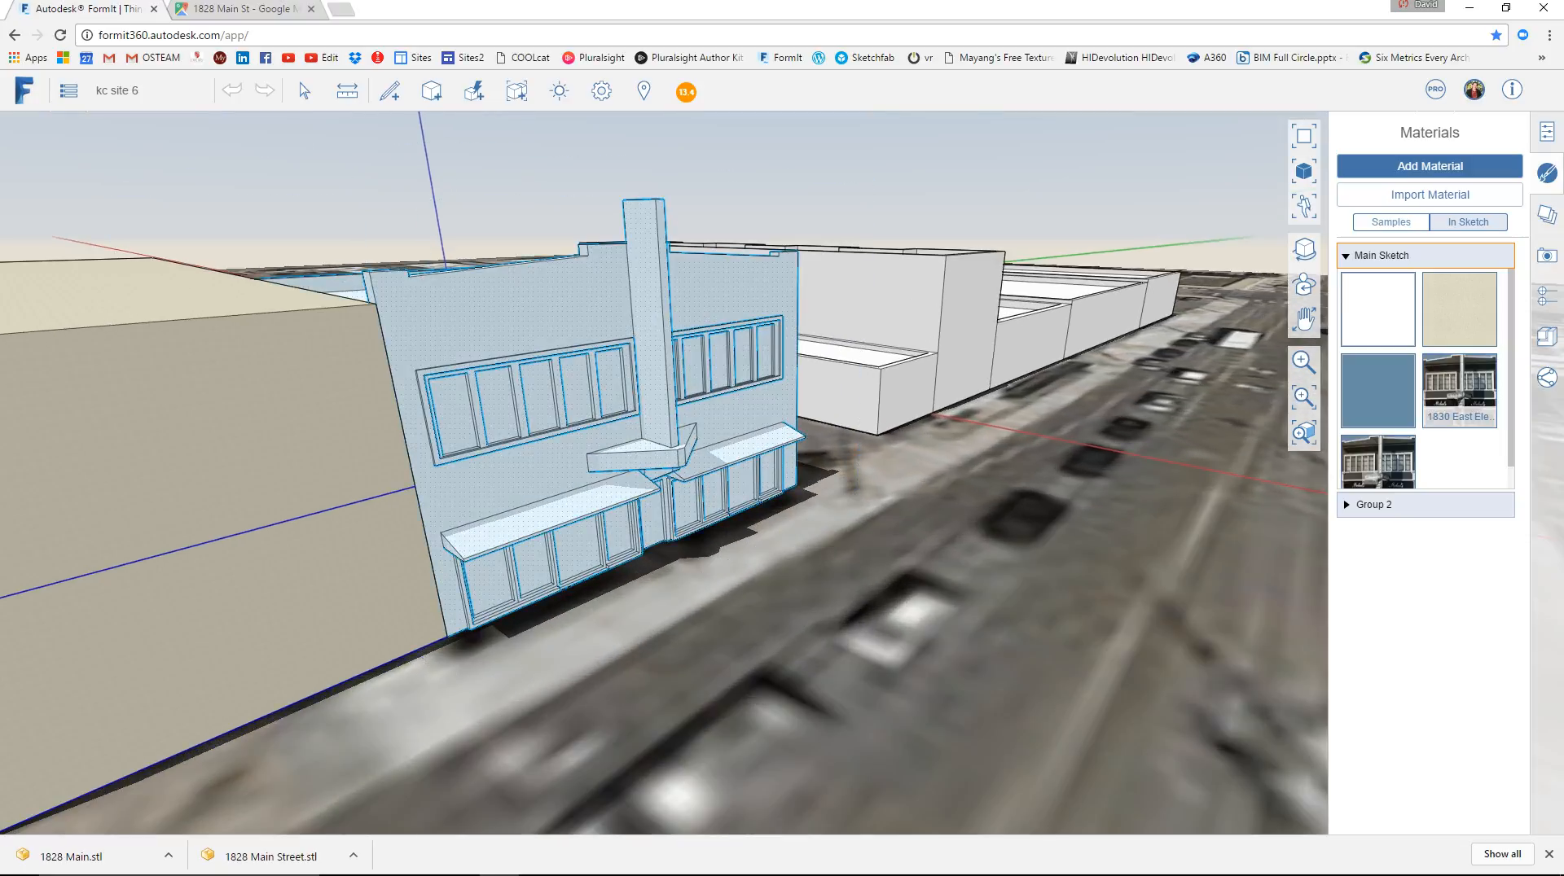
{"action": "scroll", "coordinate": [575, 309], "scroll_direction": "up", "scroll_amount": 2}
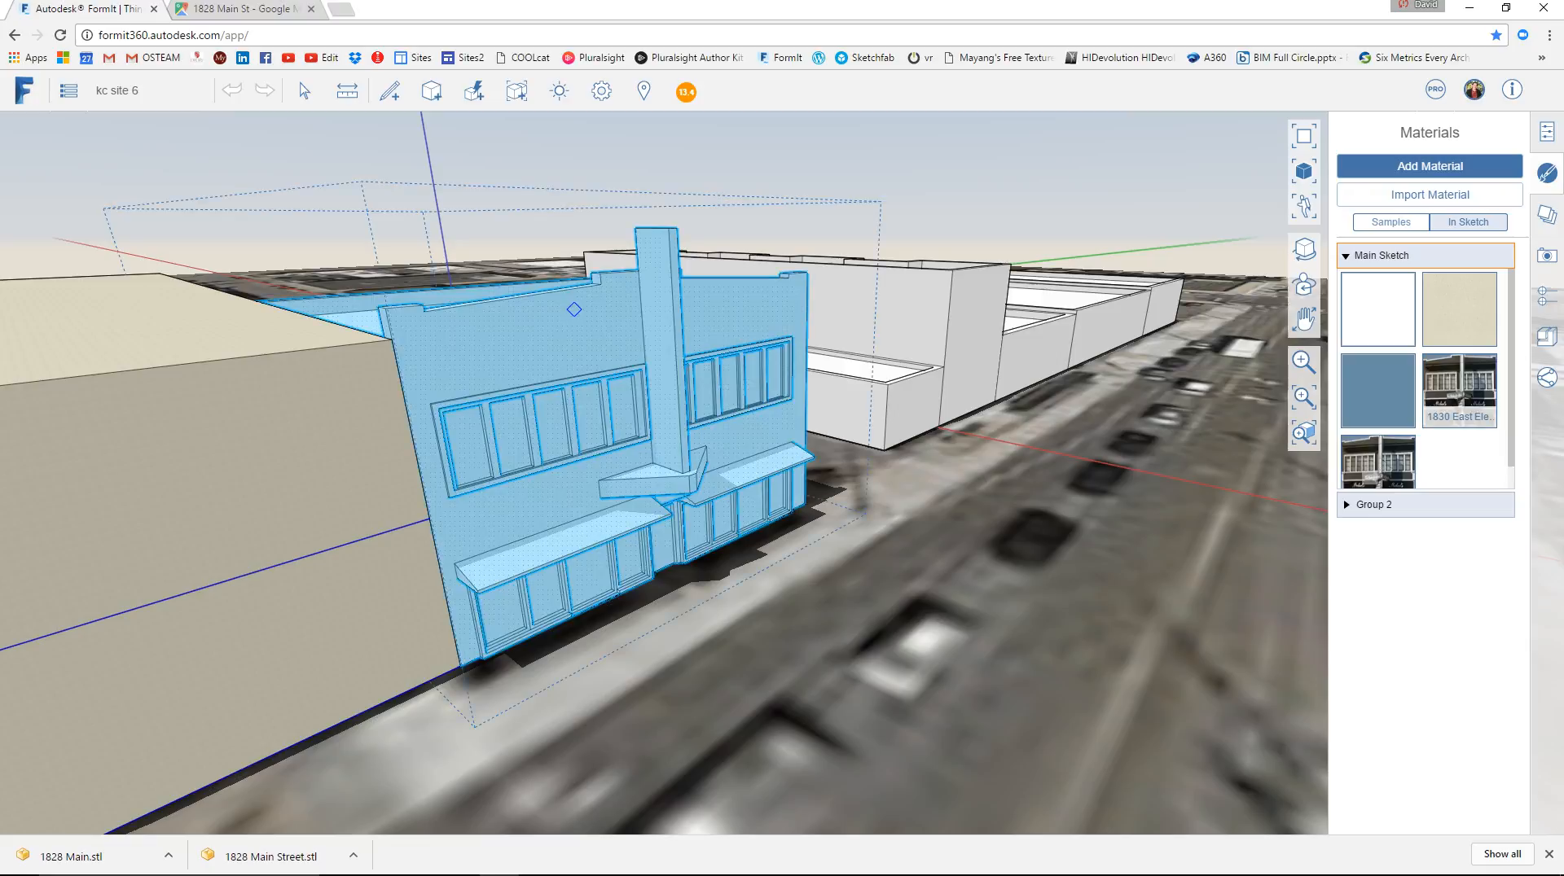
{"action": "right_click_drag", "start_coordinate": [575, 309], "coordinate": [537, 398]}
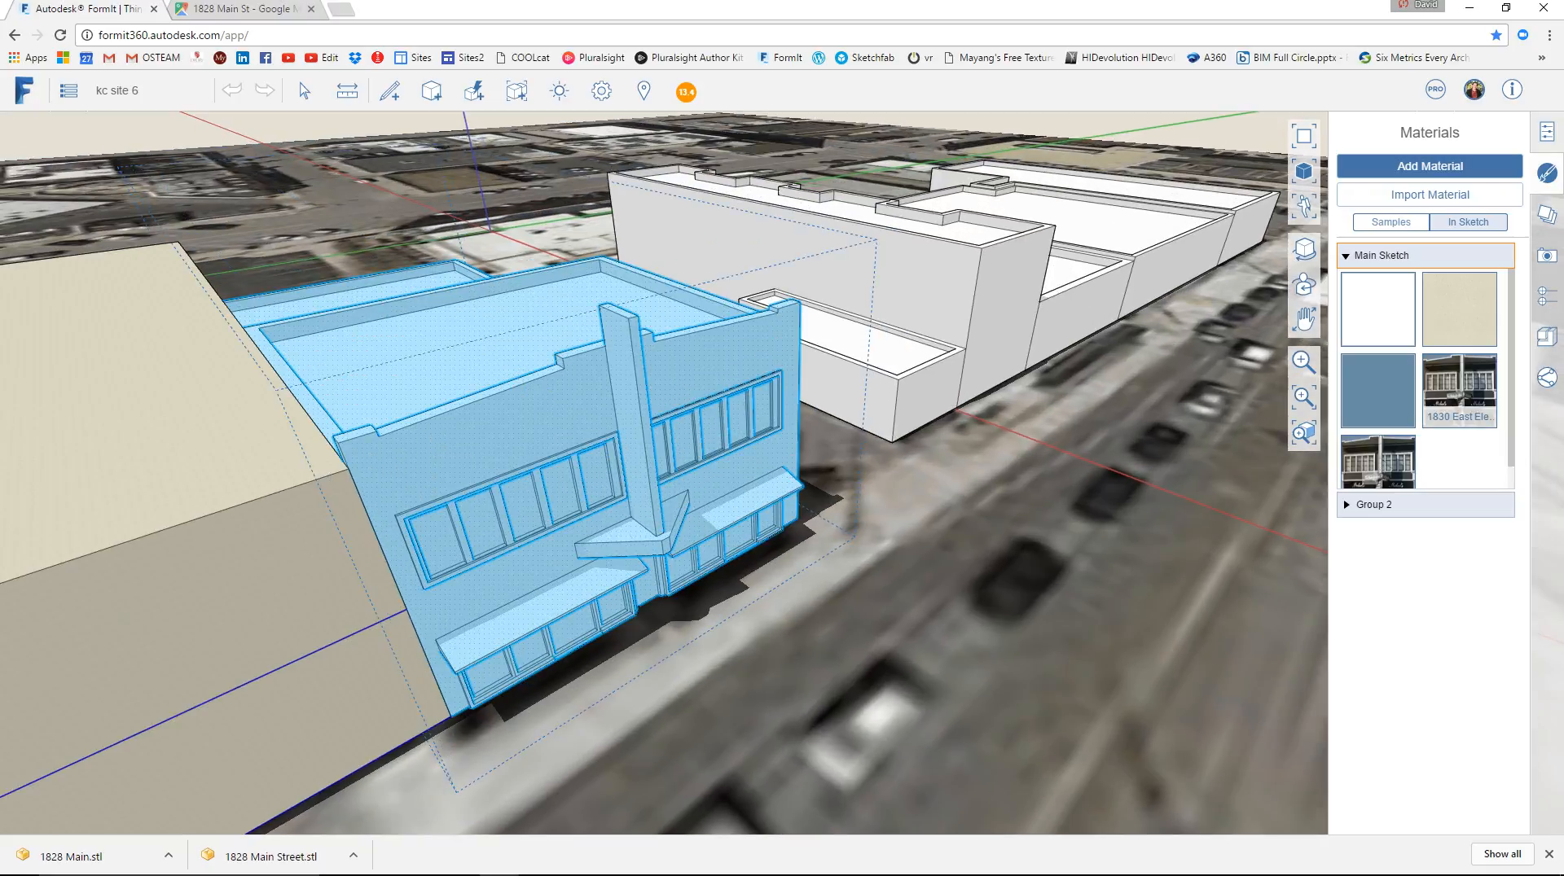
Step: Bring up the Export Locally dialog, preset to STL format and Selected Only objects
{"action": "left_click", "coordinate": [68, 90]}
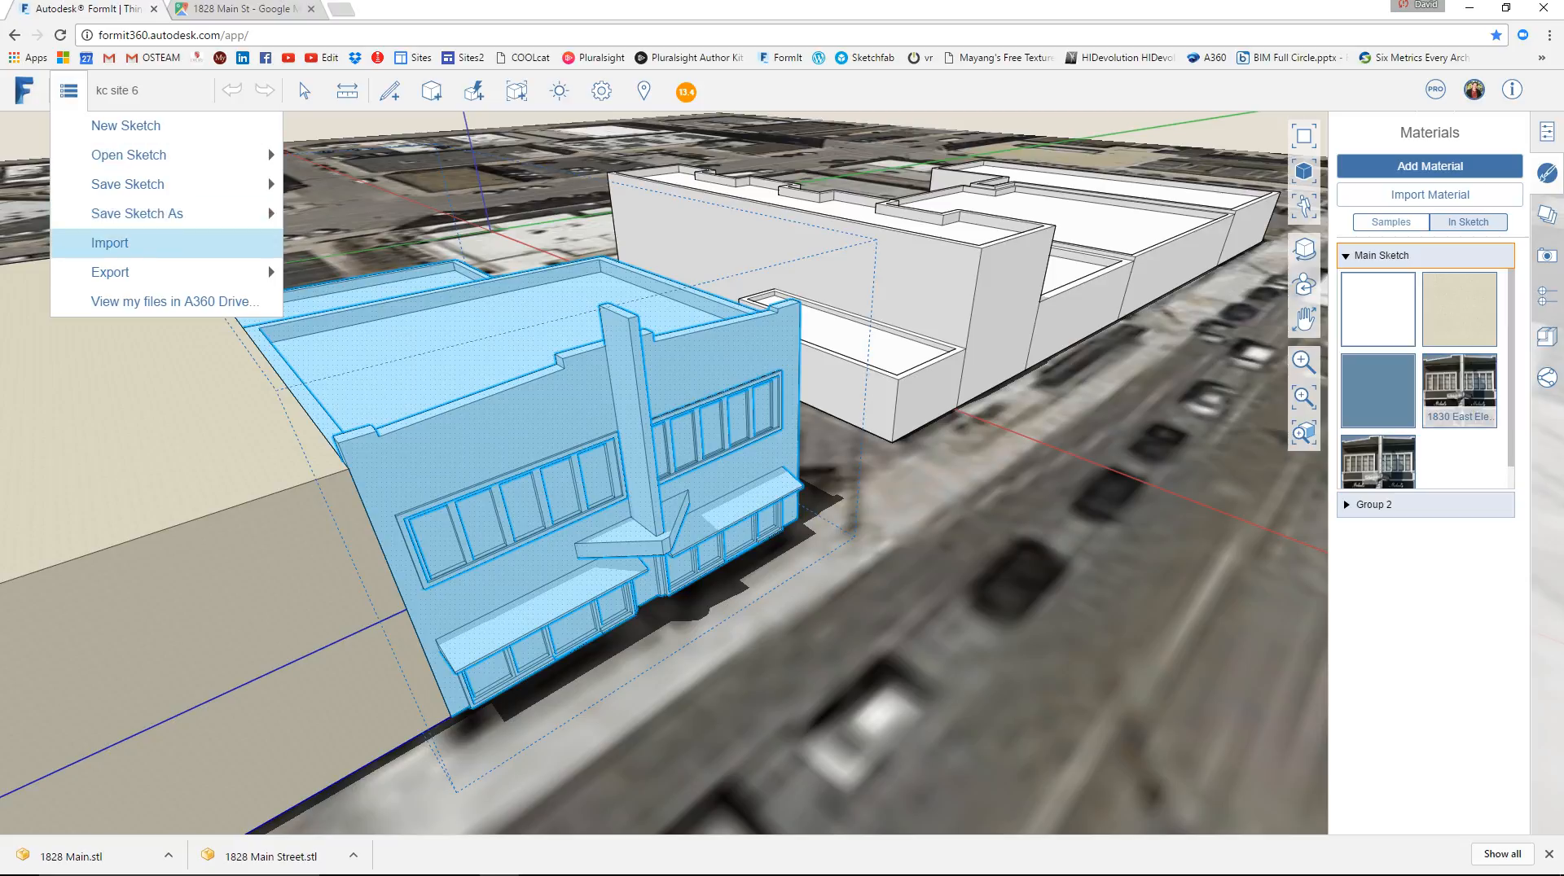
{"action": "mouse_move", "coordinate": [122, 272]}
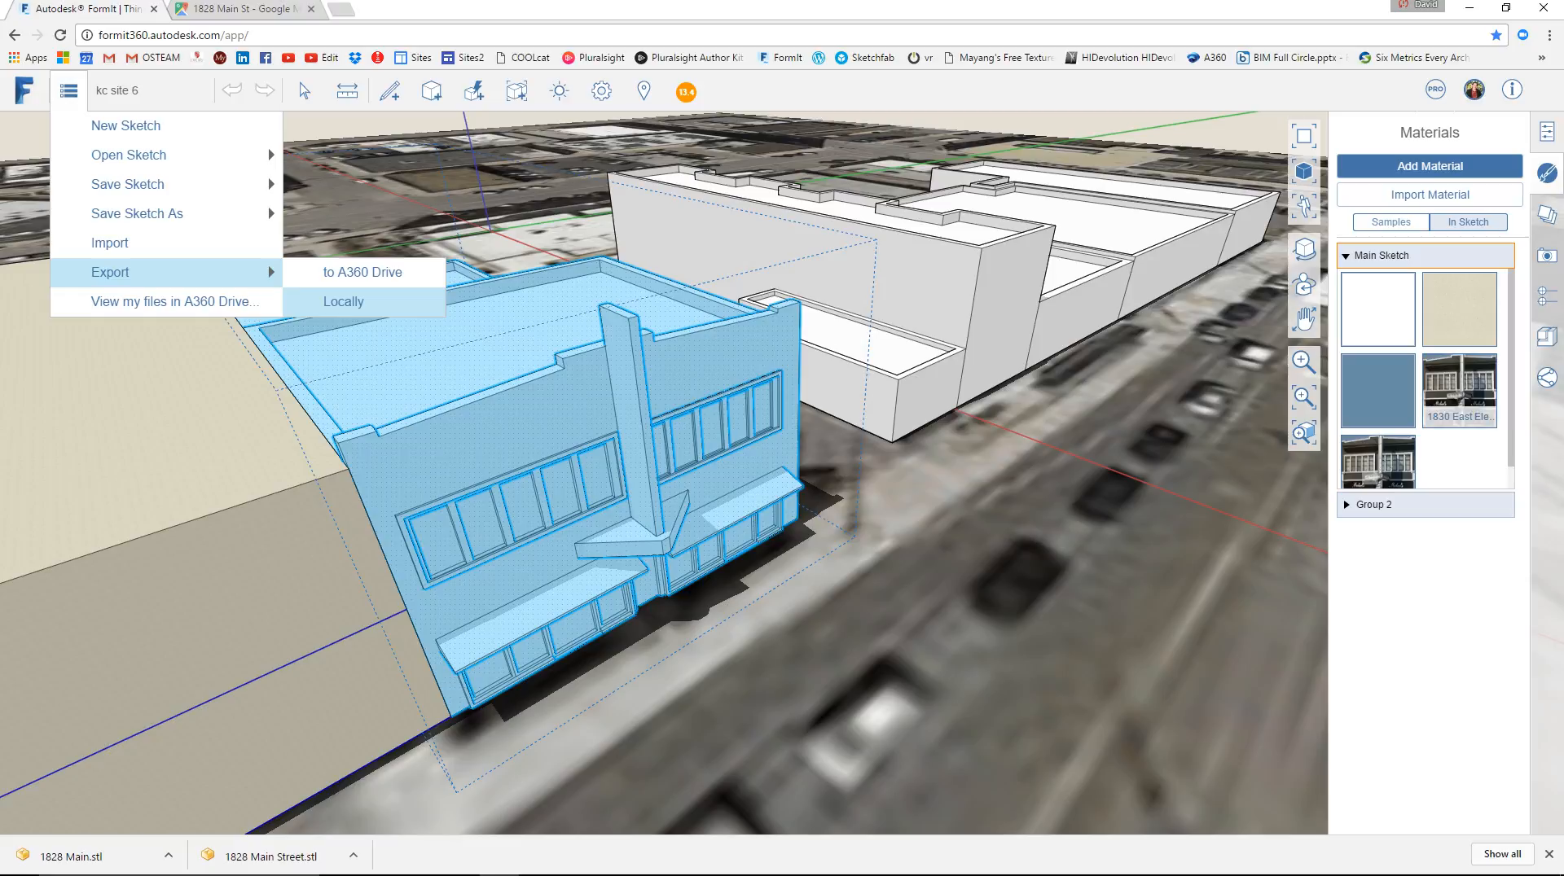
{"action": "left_click", "coordinate": [343, 302]}
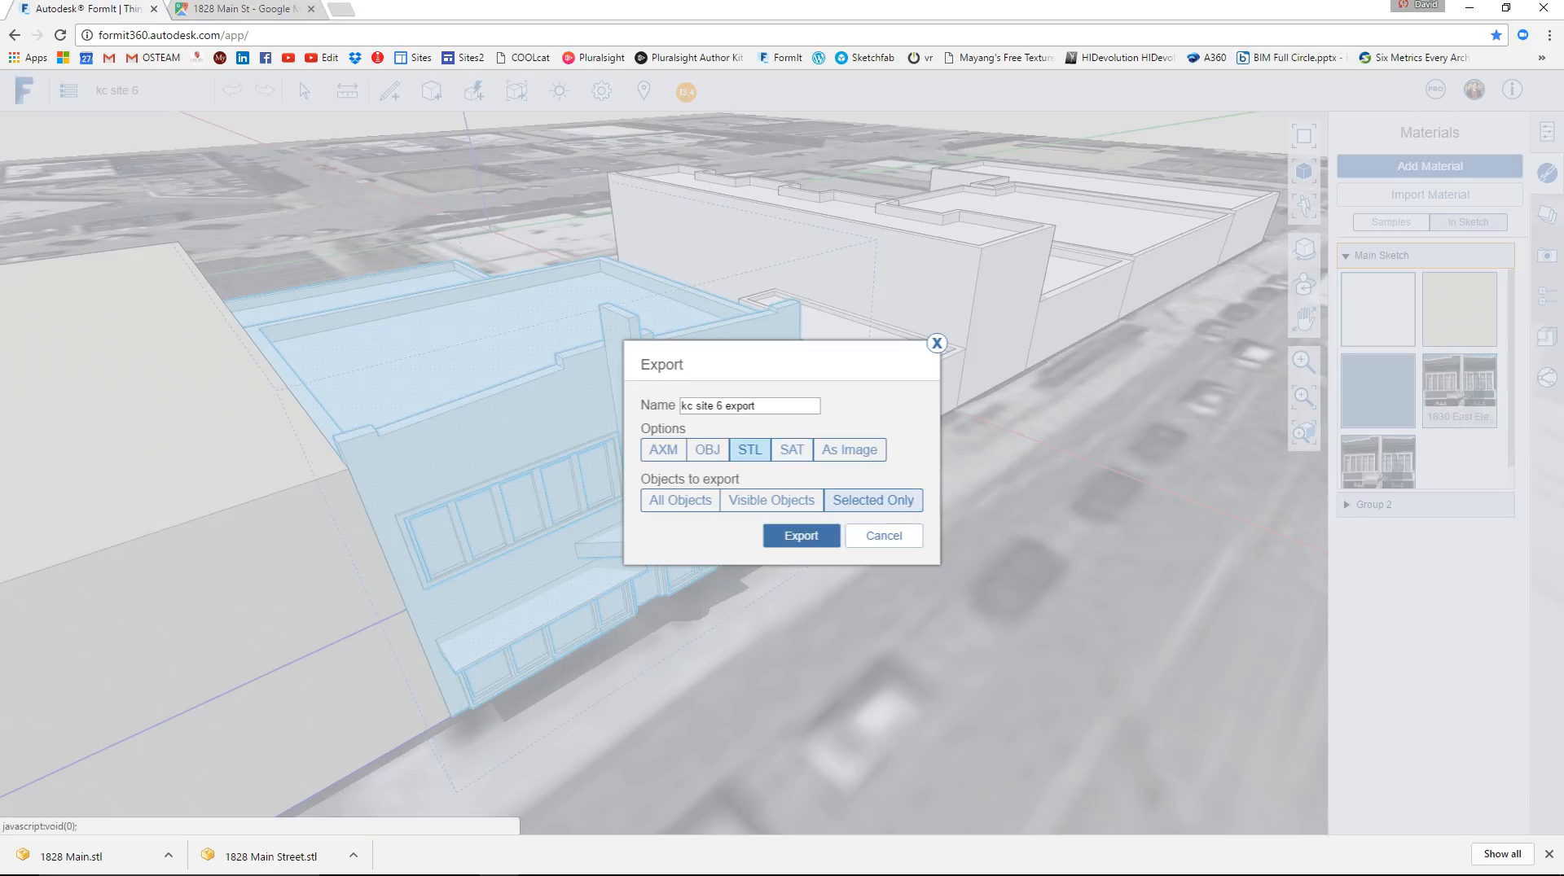
Step: Export the selected building as an STL named '1828 Main Street'
{"action": "triple_click", "coordinate": [718, 406]}
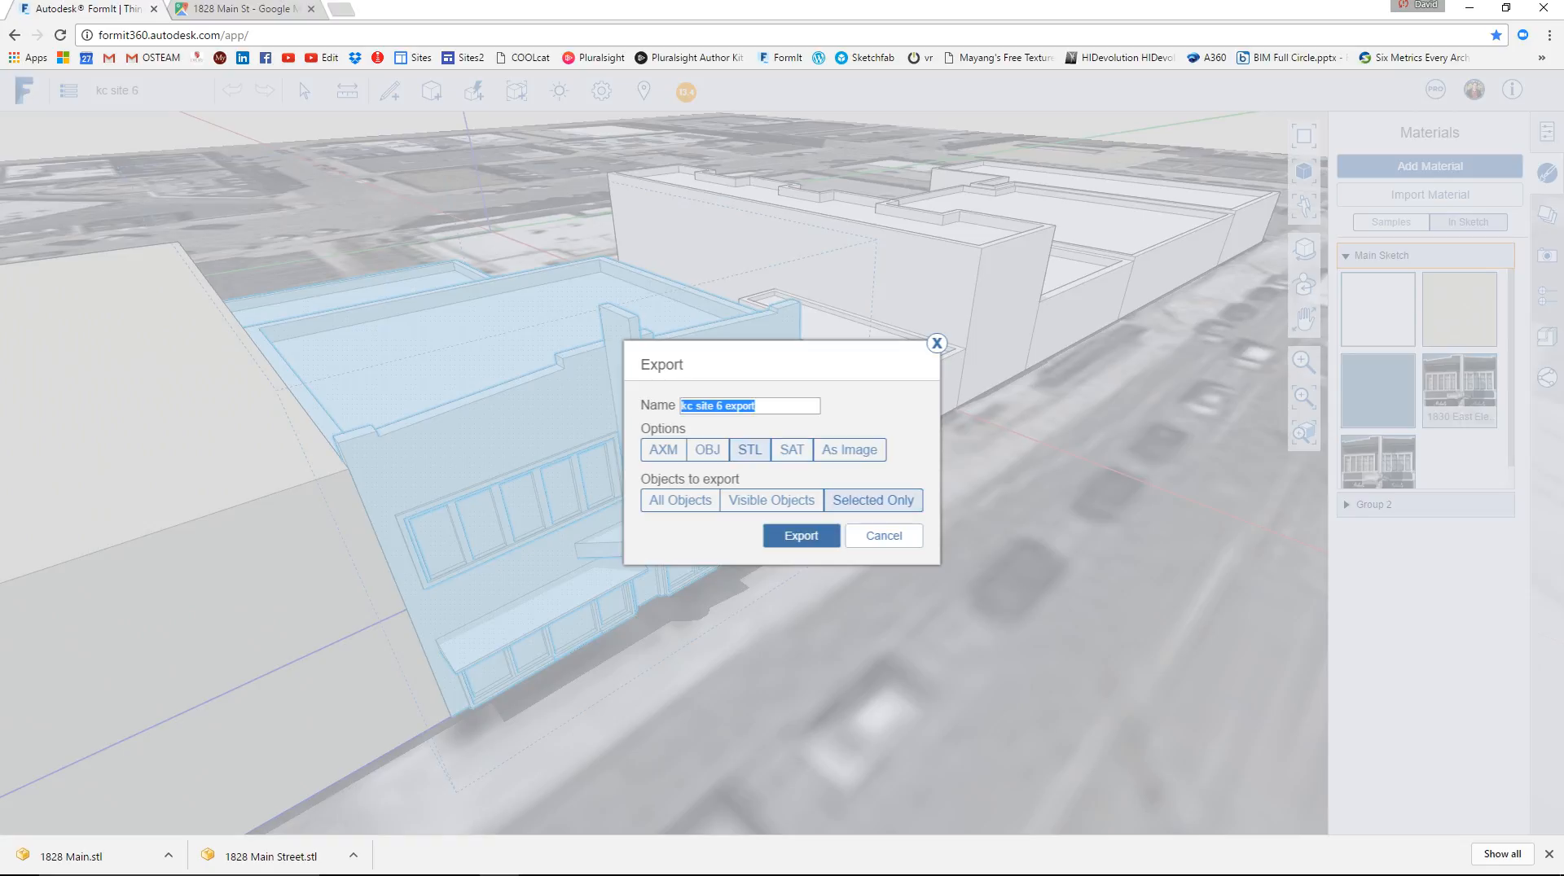
{"action": "type", "text": "1828"}
{"action": "type", "text": "Main Street"}
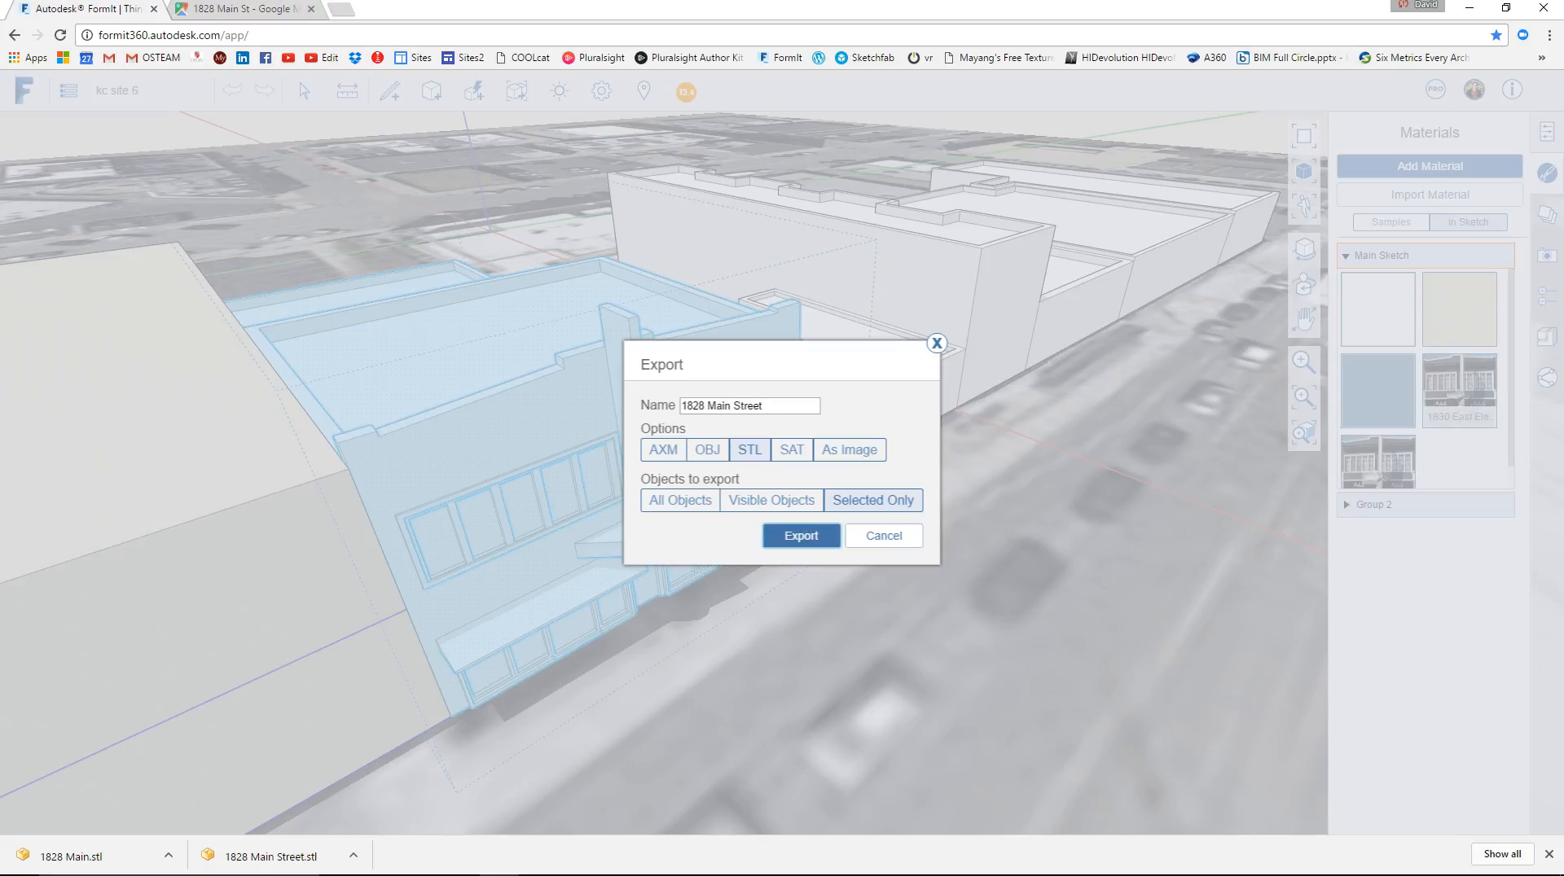
{"action": "left_click", "coordinate": [801, 535]}
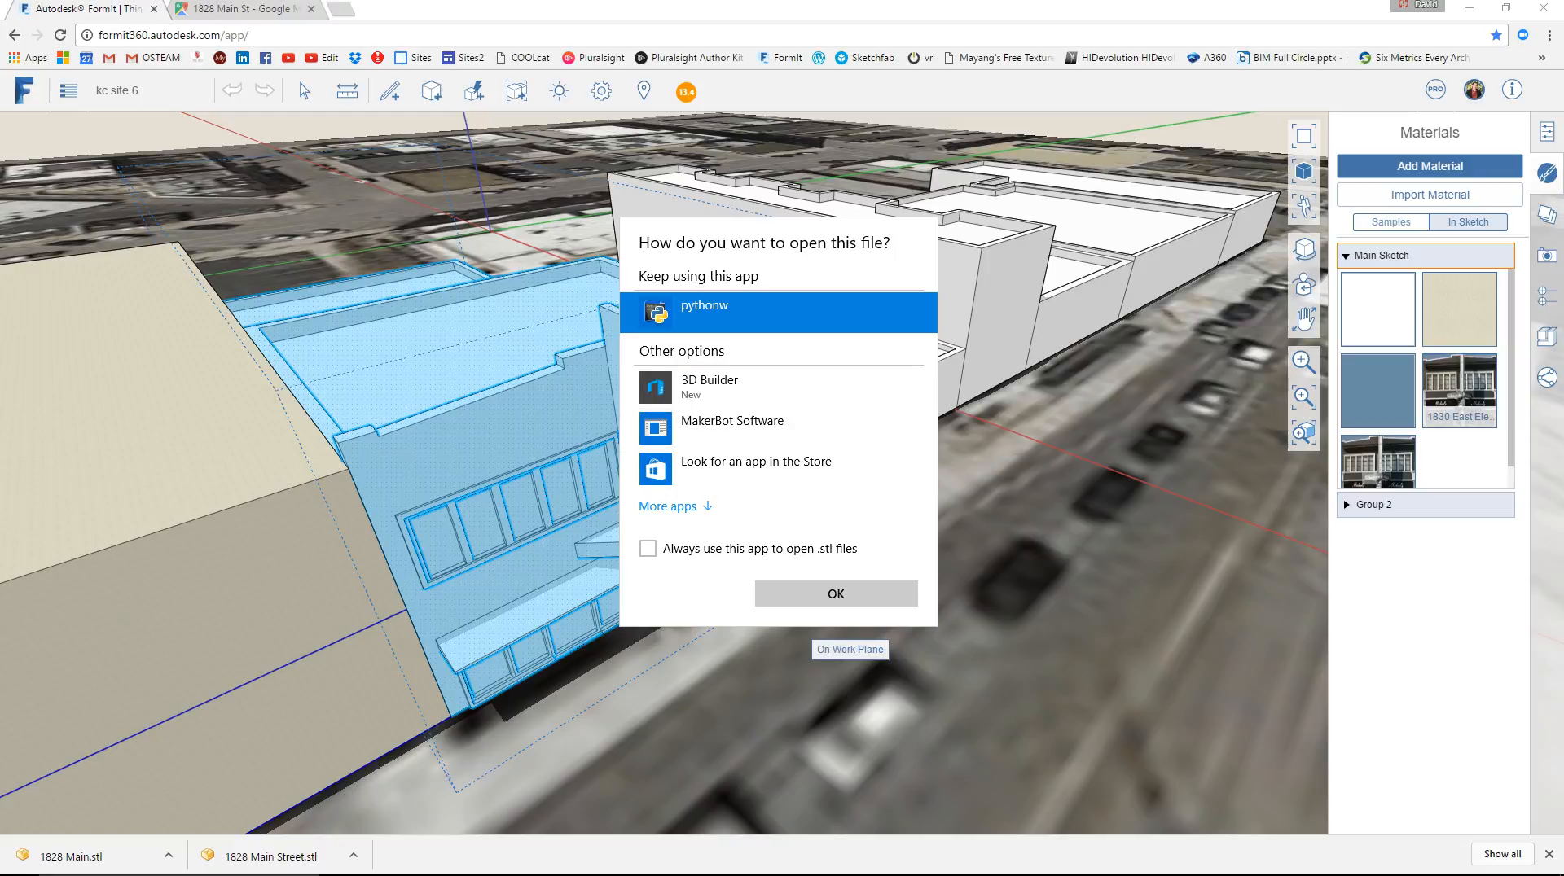
Step: Open '1828 Main Street.stl' with MakerBot Software from the expanded app list
{"action": "left_click", "coordinate": [667, 506]}
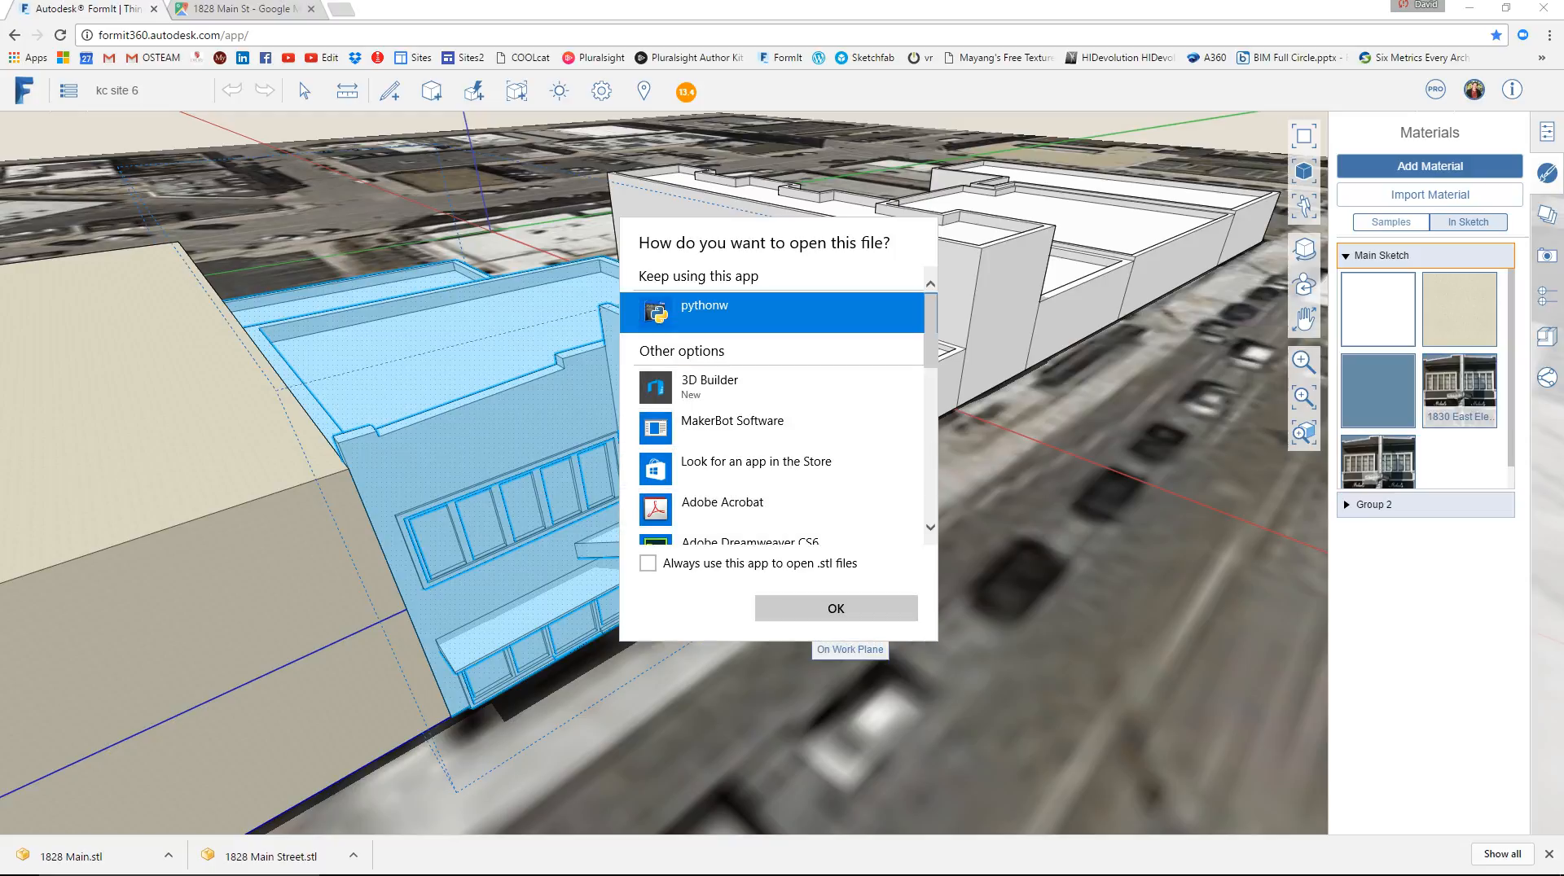
{"action": "scroll", "coordinate": [778, 407], "scroll_direction": "down", "scroll_amount": 3}
{"action": "scroll", "coordinate": [777, 408], "scroll_direction": "down", "scroll_amount": 5}
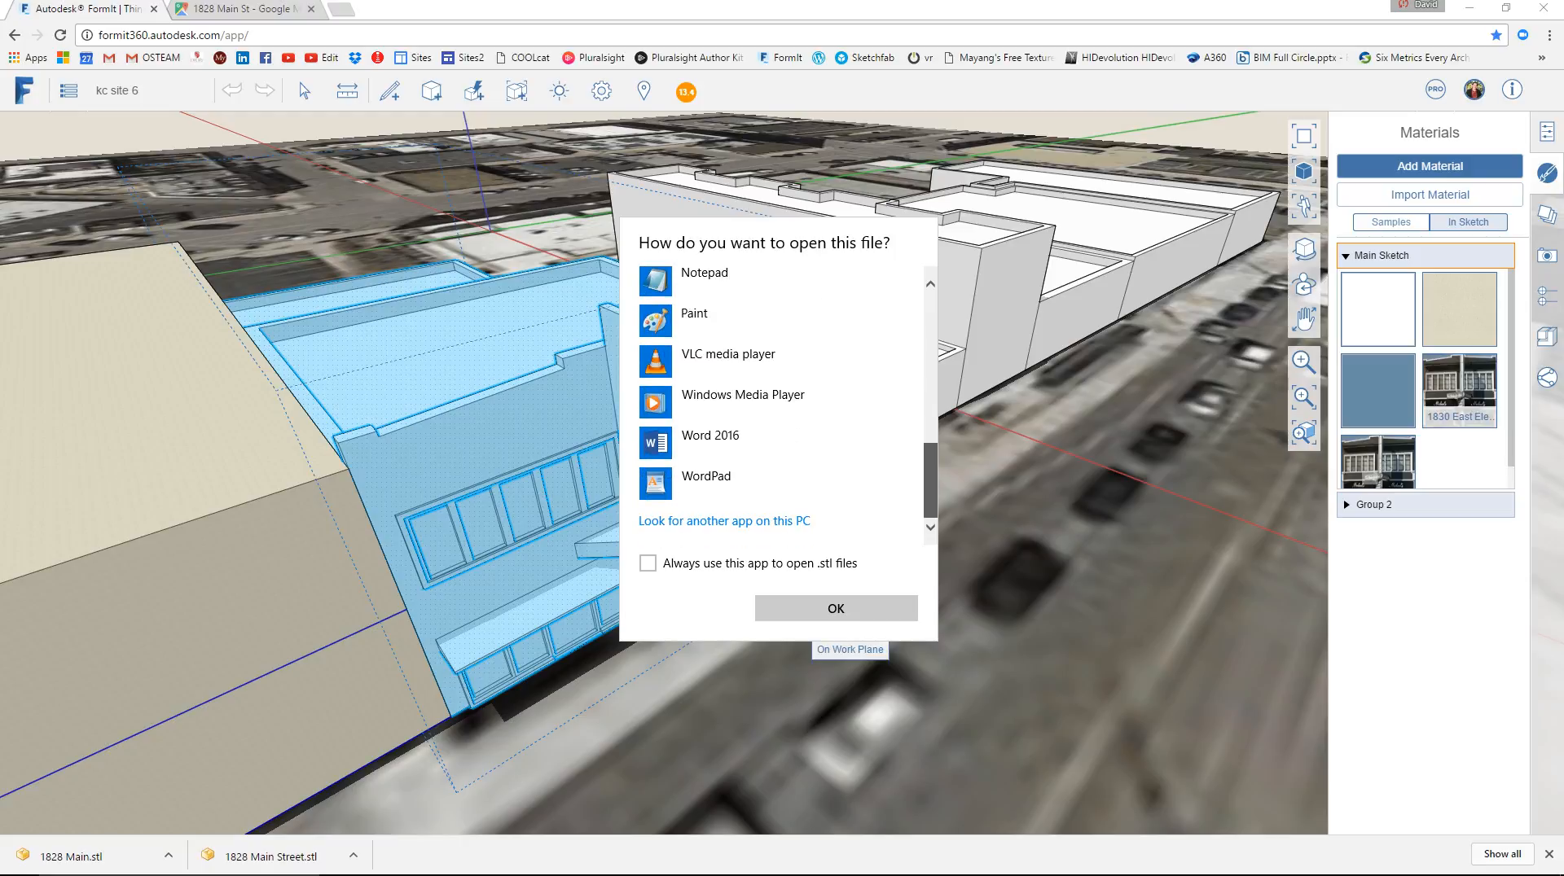
{"action": "scroll", "coordinate": [778, 407], "scroll_direction": "up", "scroll_amount": 5}
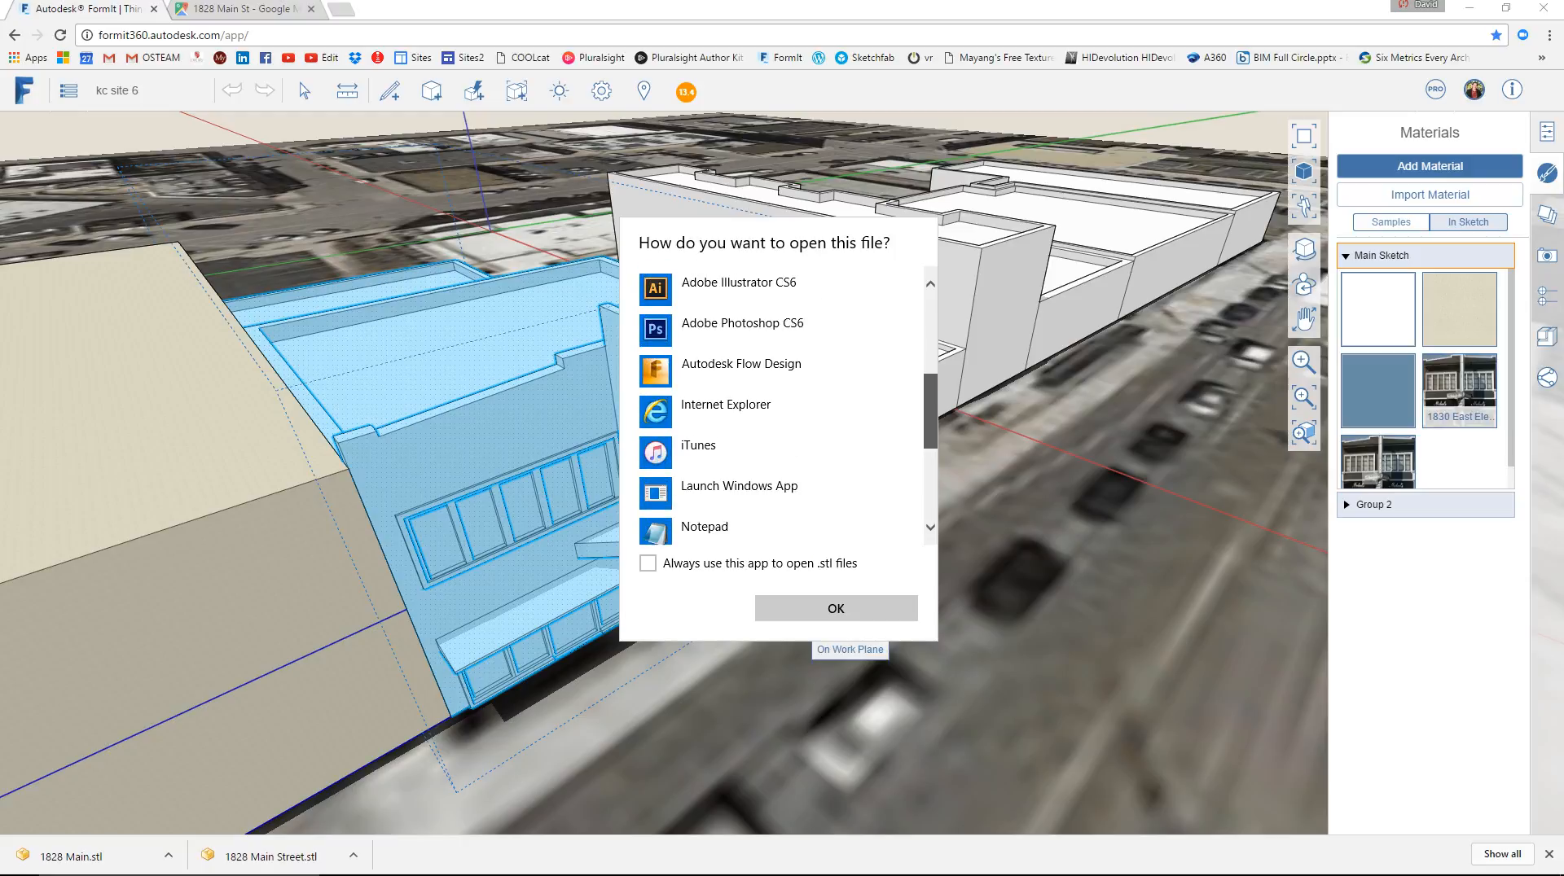
{"action": "scroll", "coordinate": [778, 407], "scroll_direction": "up", "scroll_amount": 3}
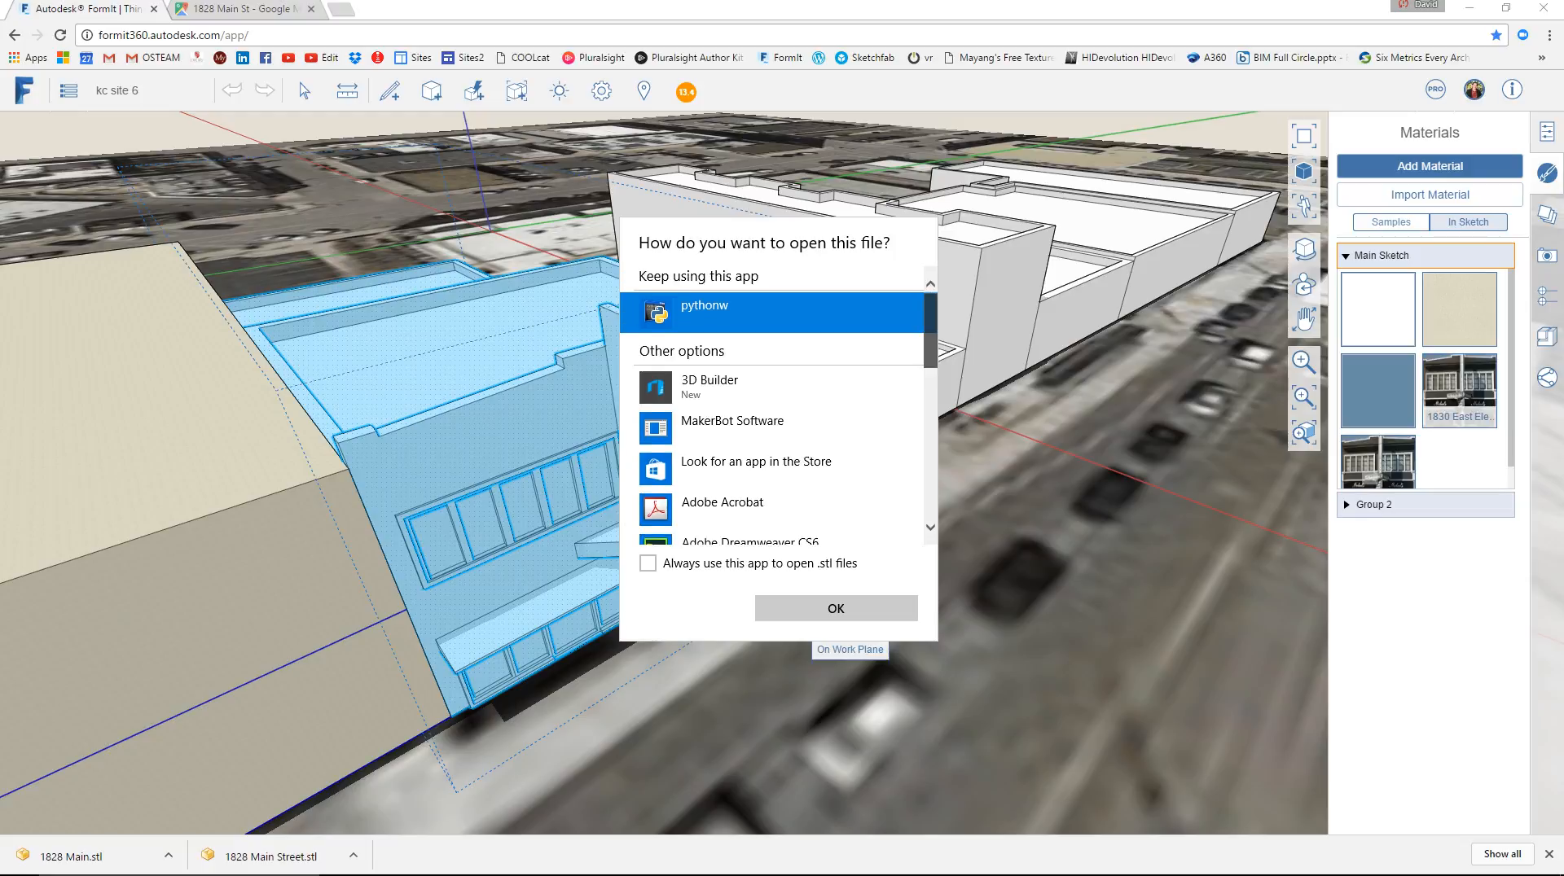
{"action": "left_click", "coordinate": [772, 428]}
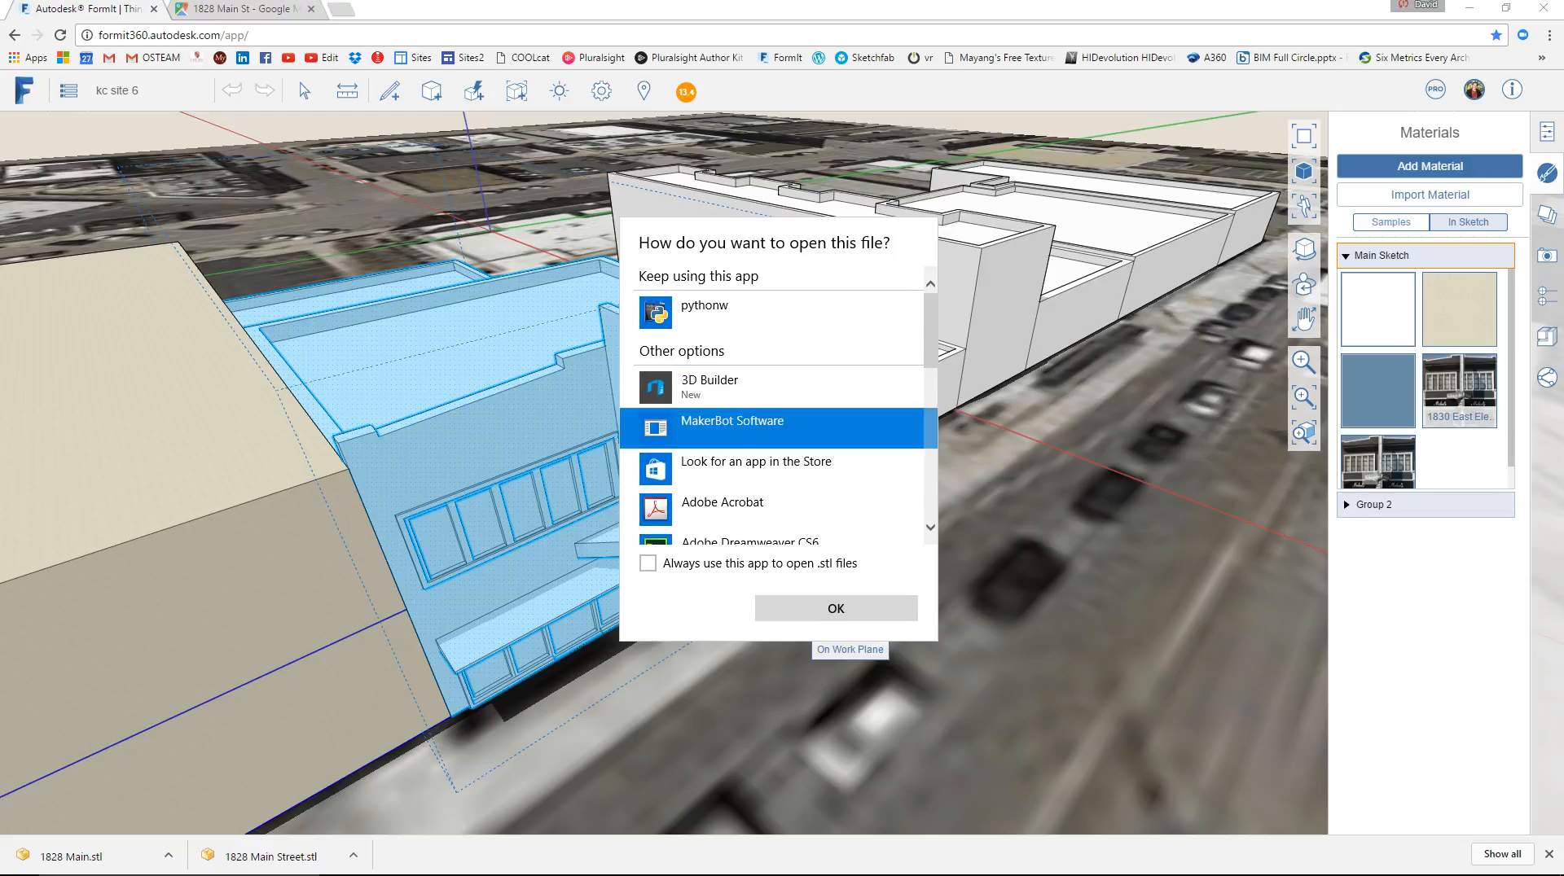
{"action": "left_click", "coordinate": [835, 608]}
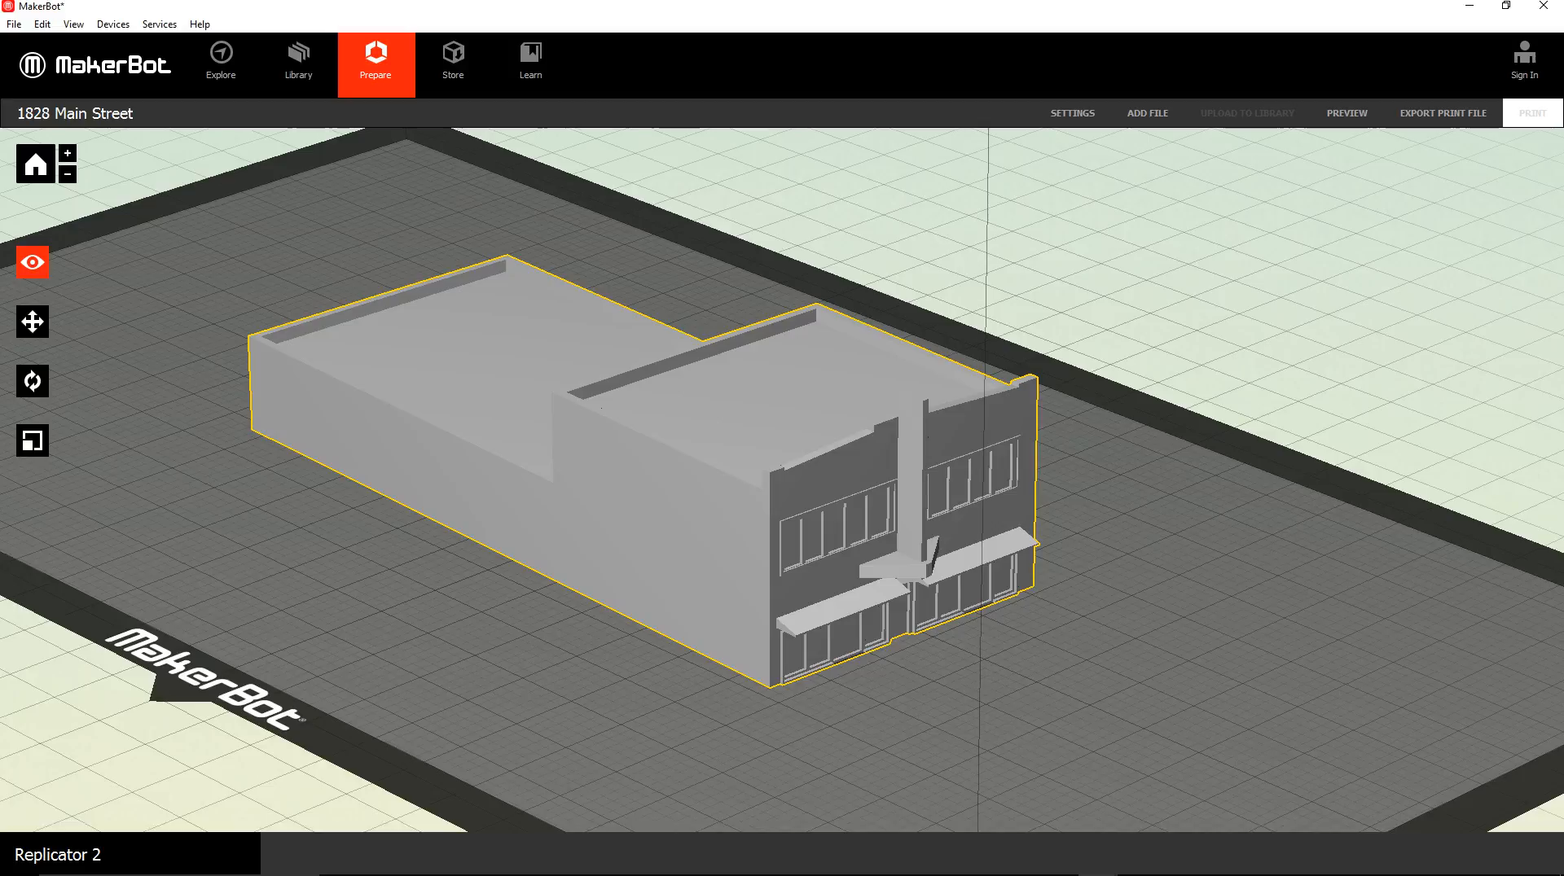
Step: Check the model's 125.99 mm size in Change Dimensions, then switch to the Excel scale calculator
{"action": "left_click", "coordinate": [33, 441]}
{"action": "left_click", "coordinate": [33, 440]}
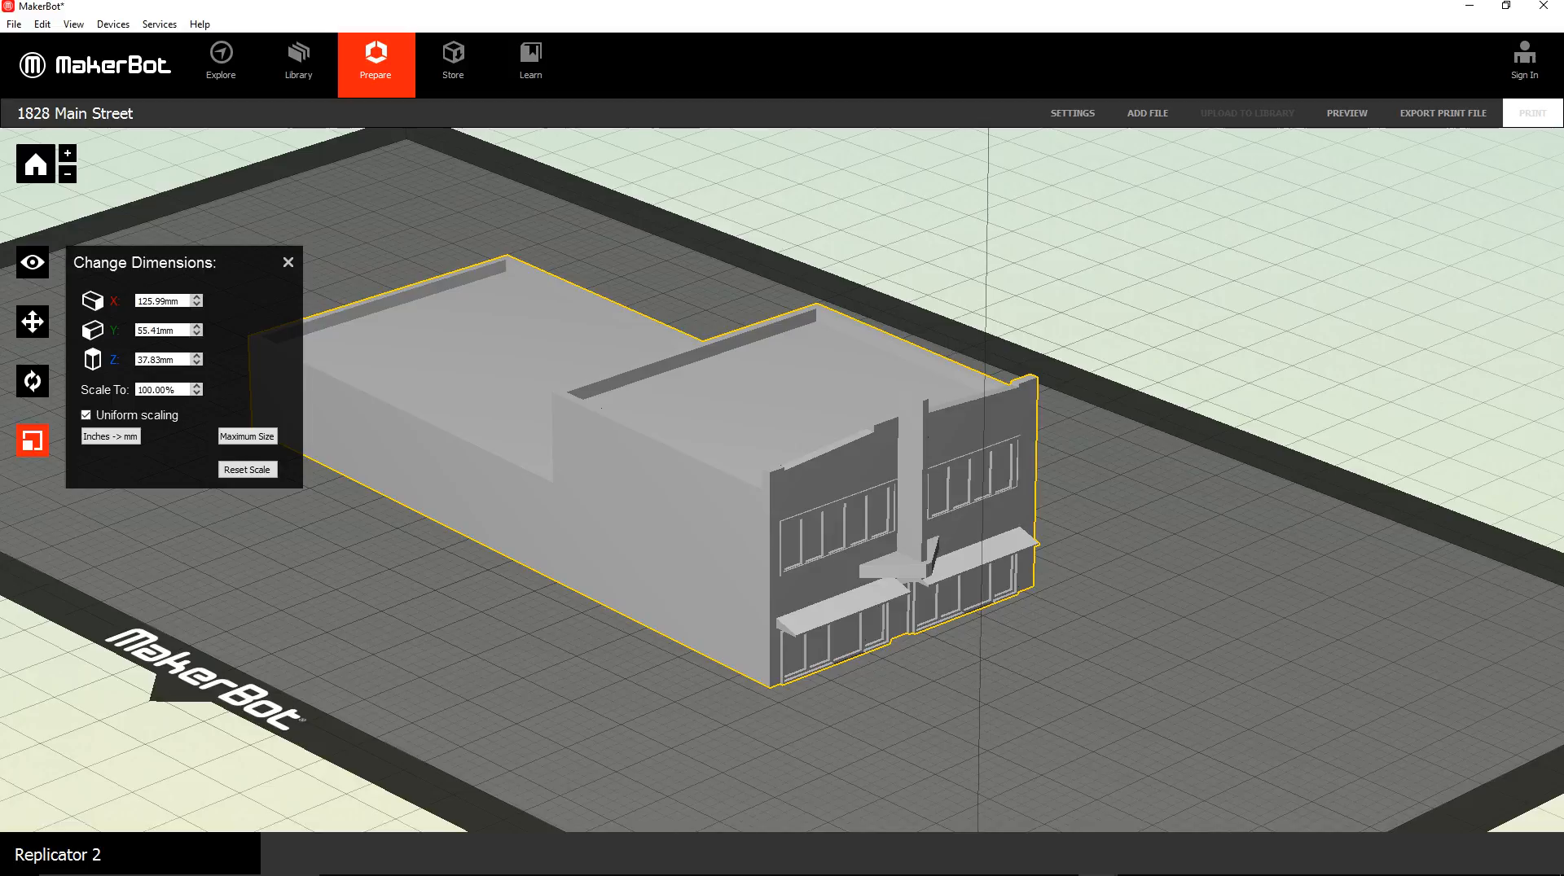
{"action": "key", "text": "alt+Tab"}
{"action": "key", "text": "alt+Tab"}
{"action": "key", "text": "alt+Tab"}
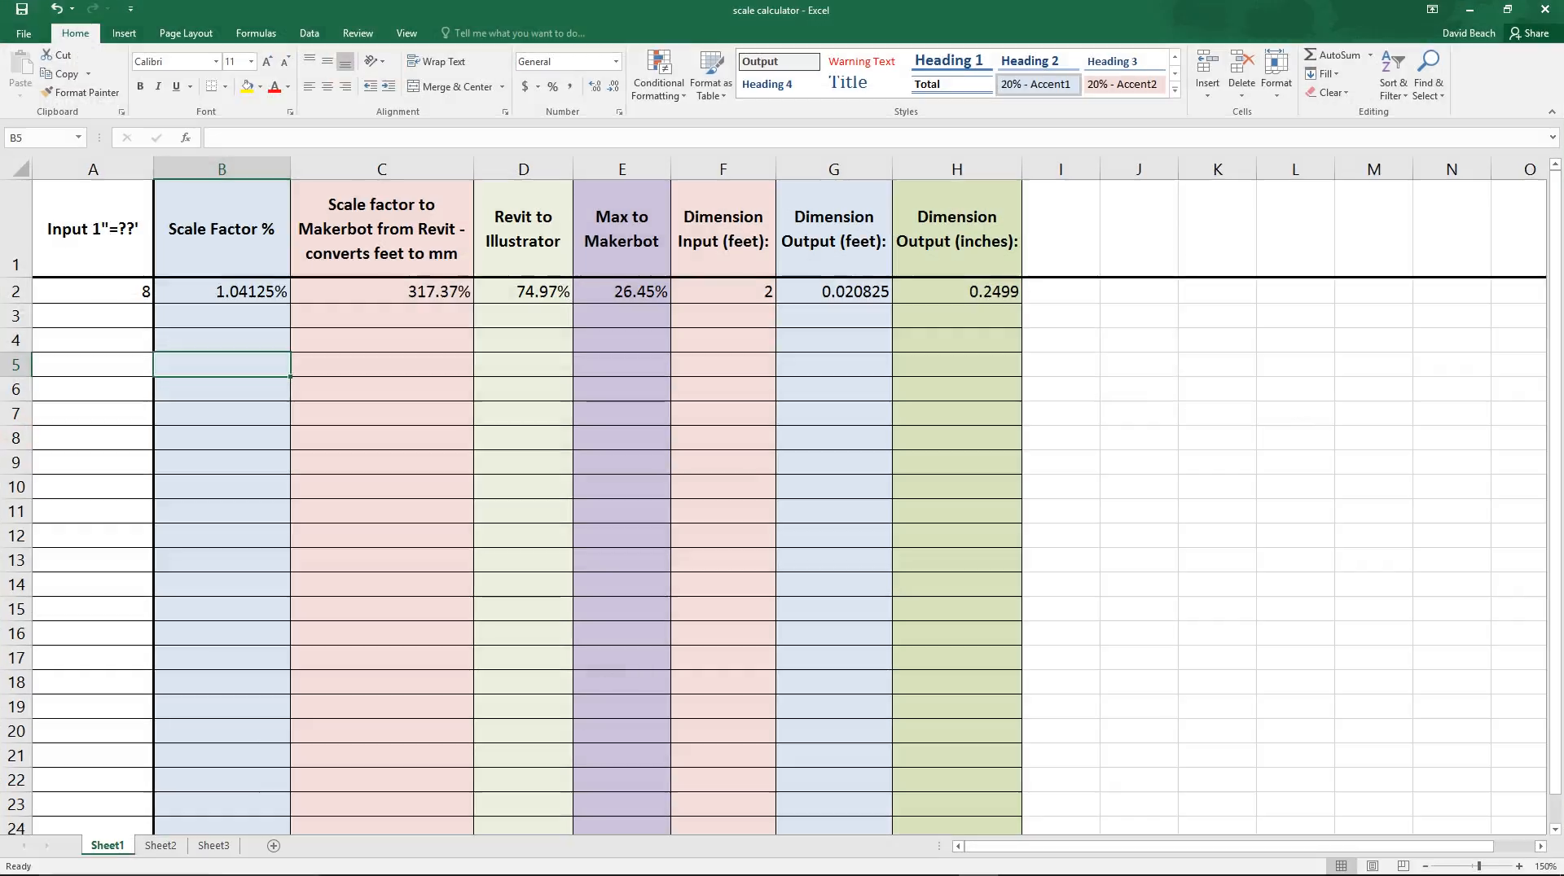
Step: Set the scale input in A2 to 60 and read C2's 42.32% MakerBot scale
{"action": "left_click", "coordinate": [92, 291]}
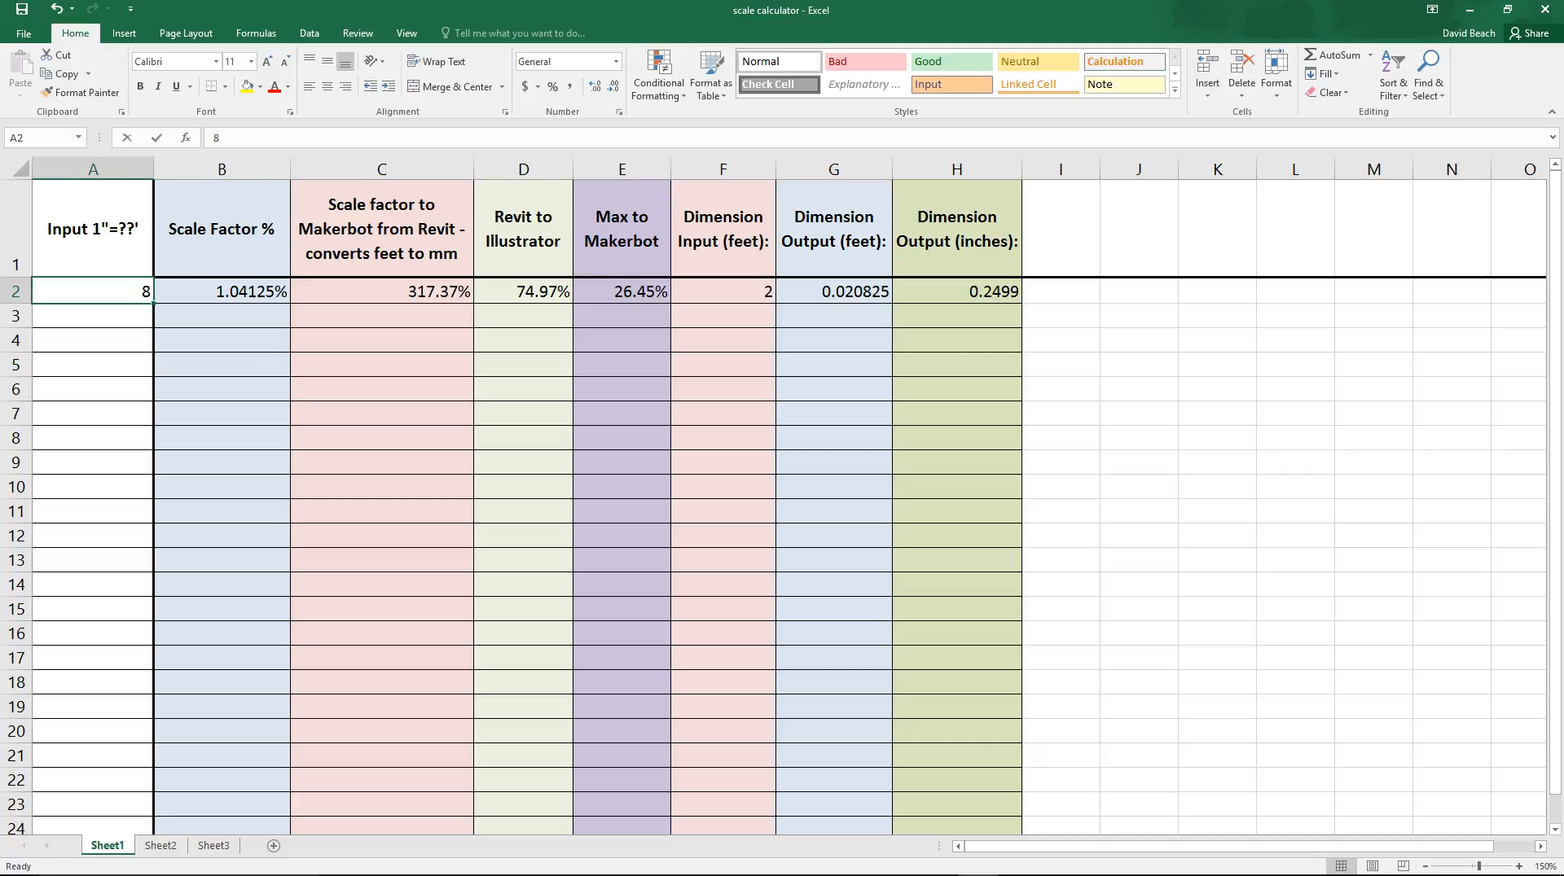
{"action": "type", "text": "60"}
{"action": "key", "text": "Tab"}
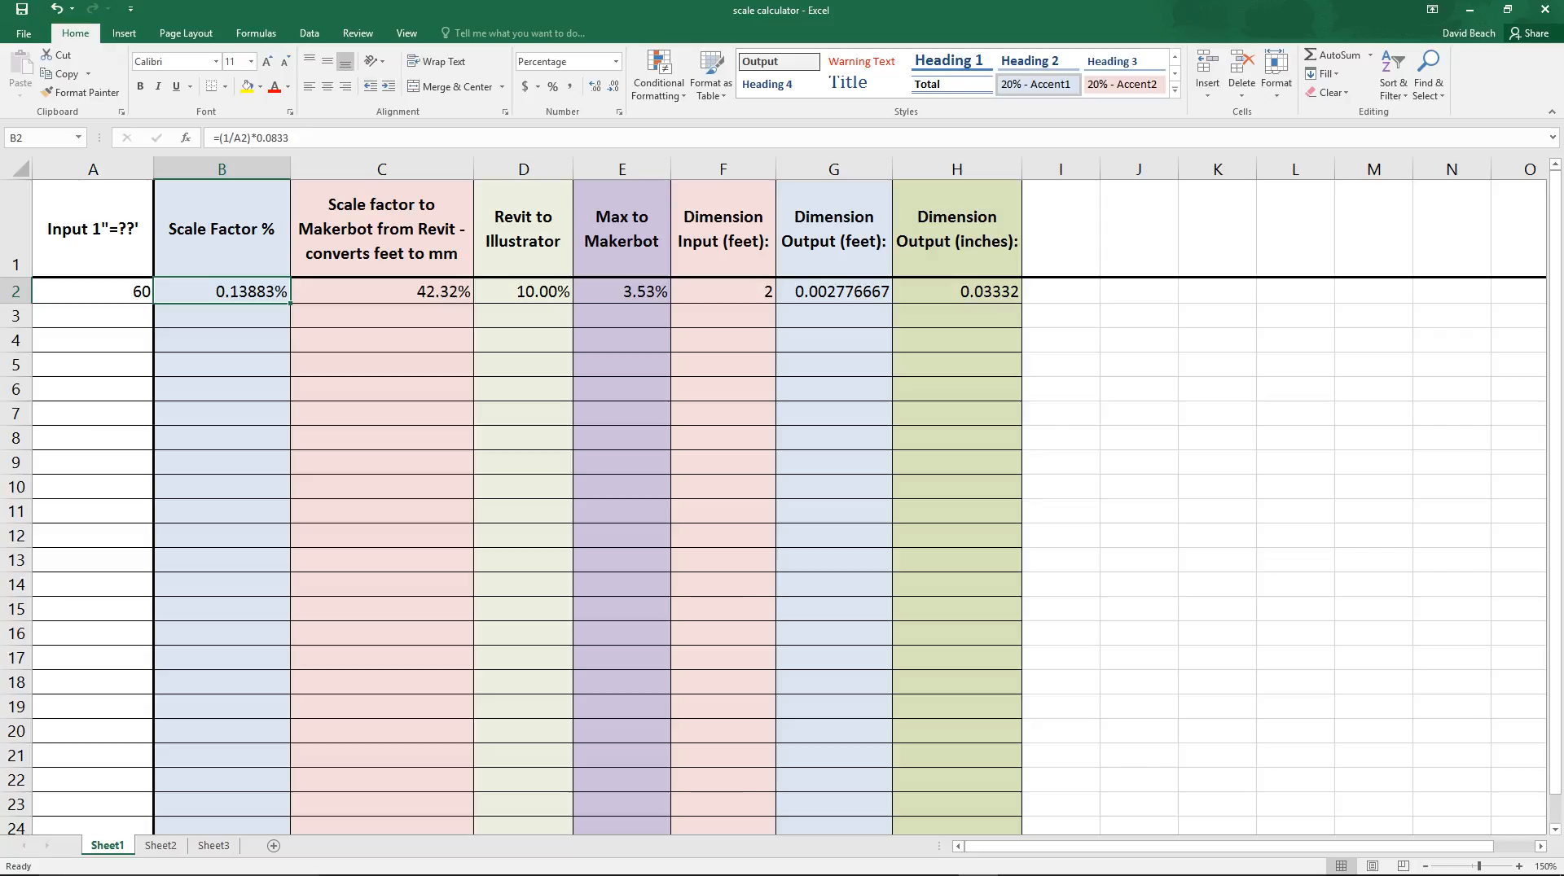
{"action": "left_click", "coordinate": [381, 291]}
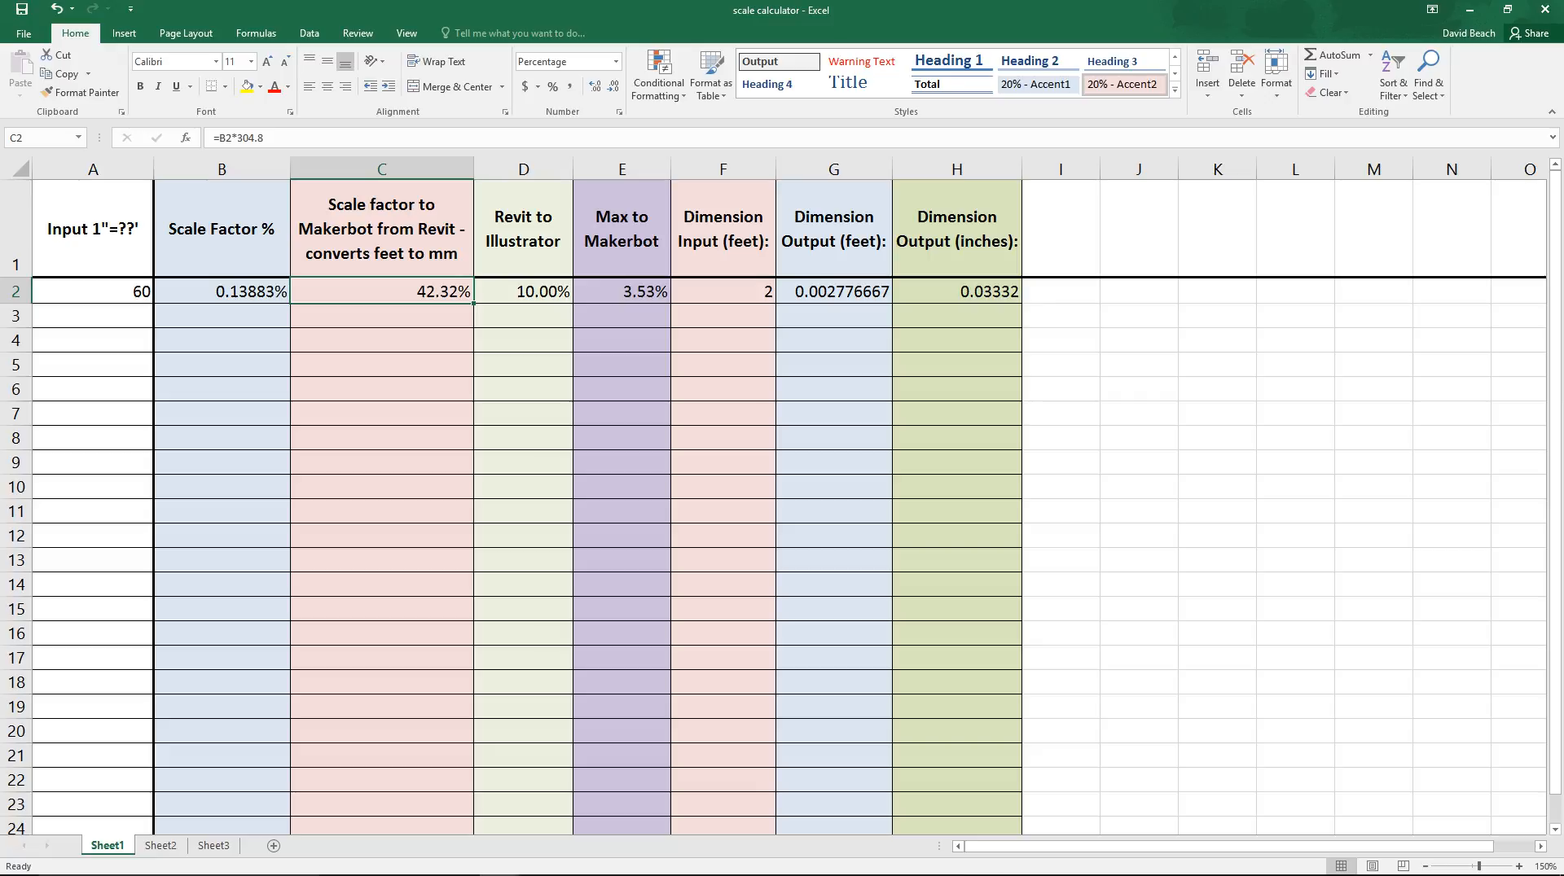
Step: Inspect the B2 and C2 scale-factor formulas, then return to MakerBot Print
{"action": "key", "text": "alt+Tab"}
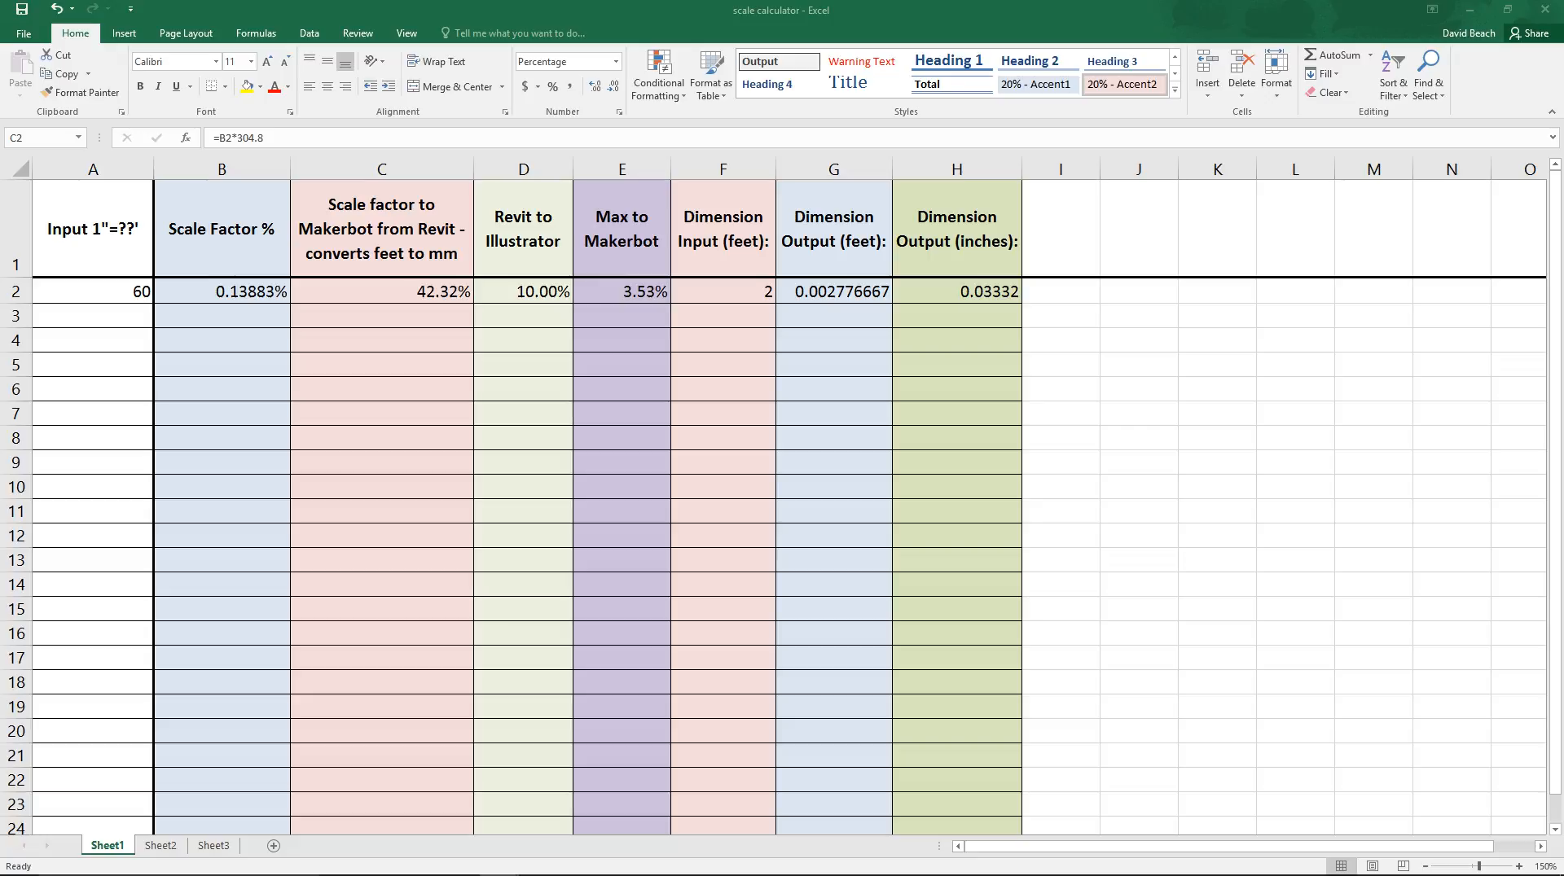
{"action": "key", "text": "alt+Tab"}
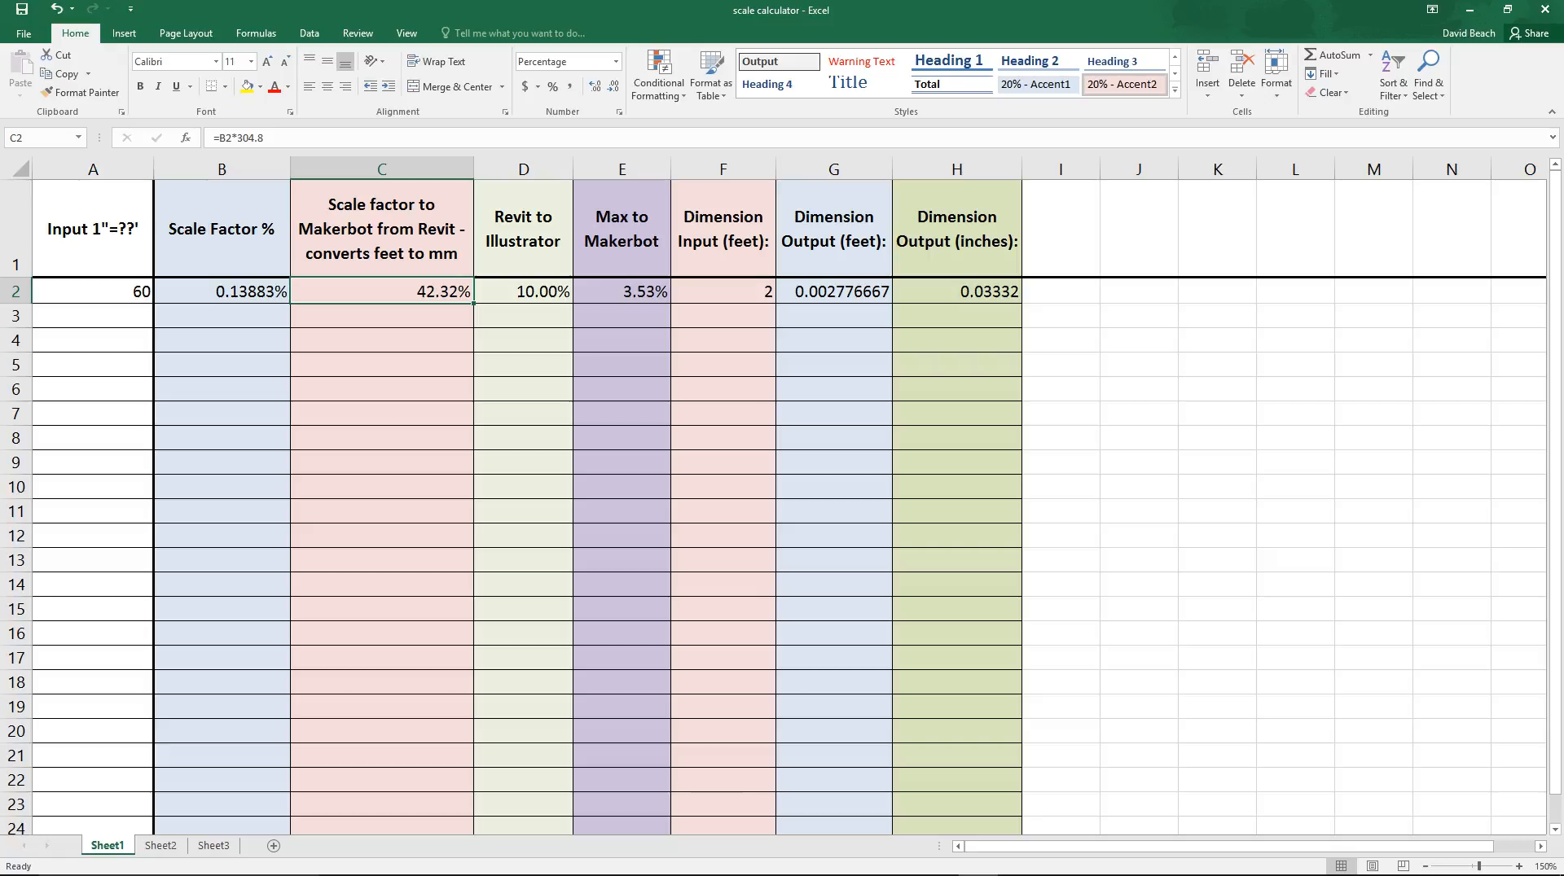
{"action": "left_click", "coordinate": [221, 291]}
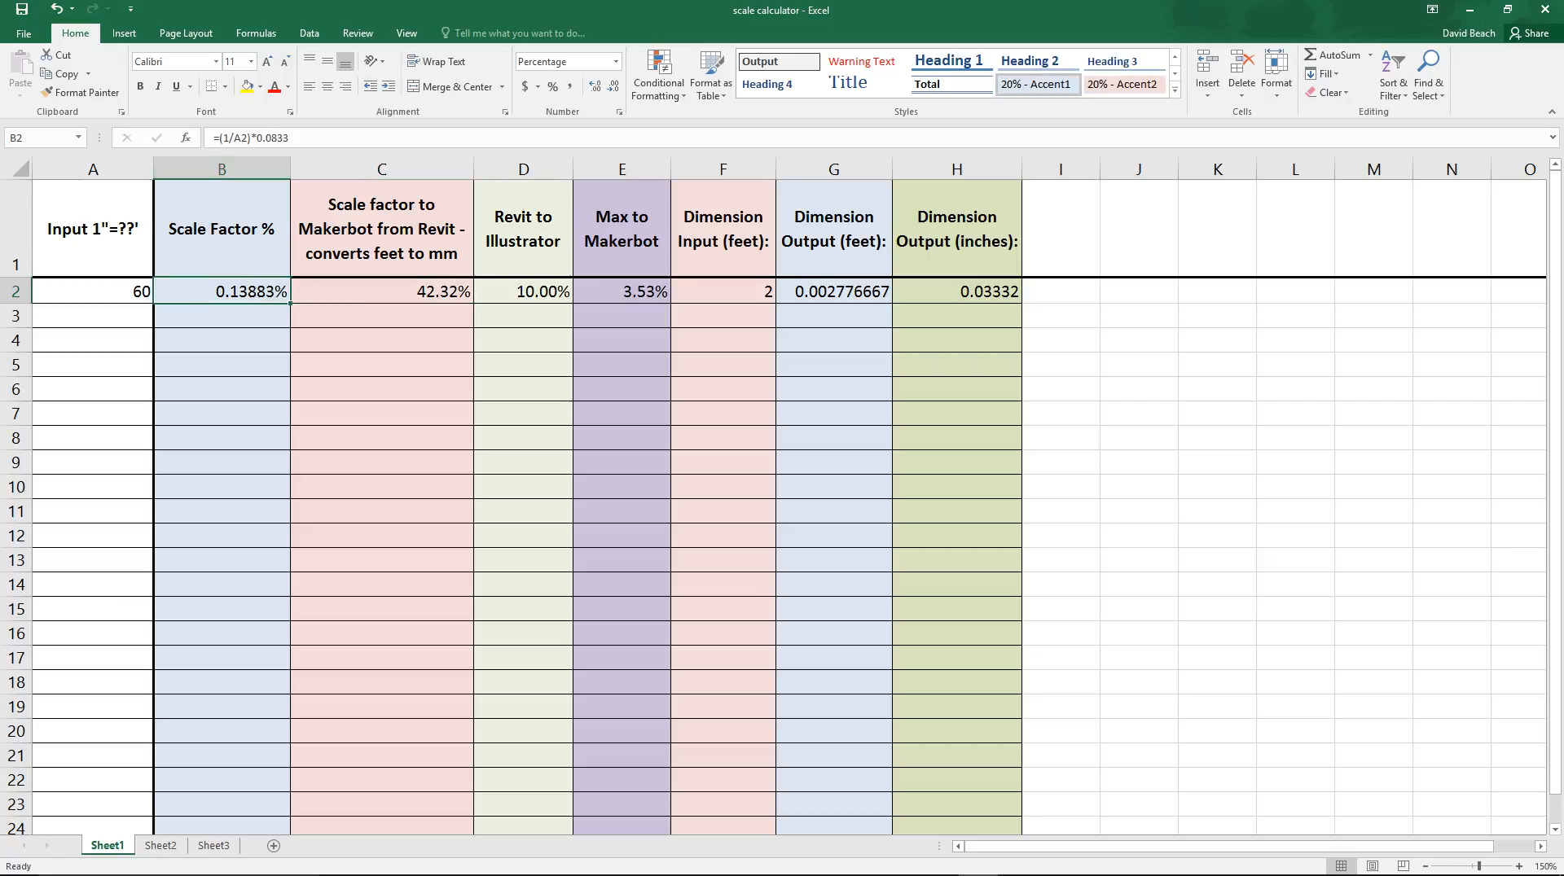
{"action": "left_click", "coordinate": [382, 290]}
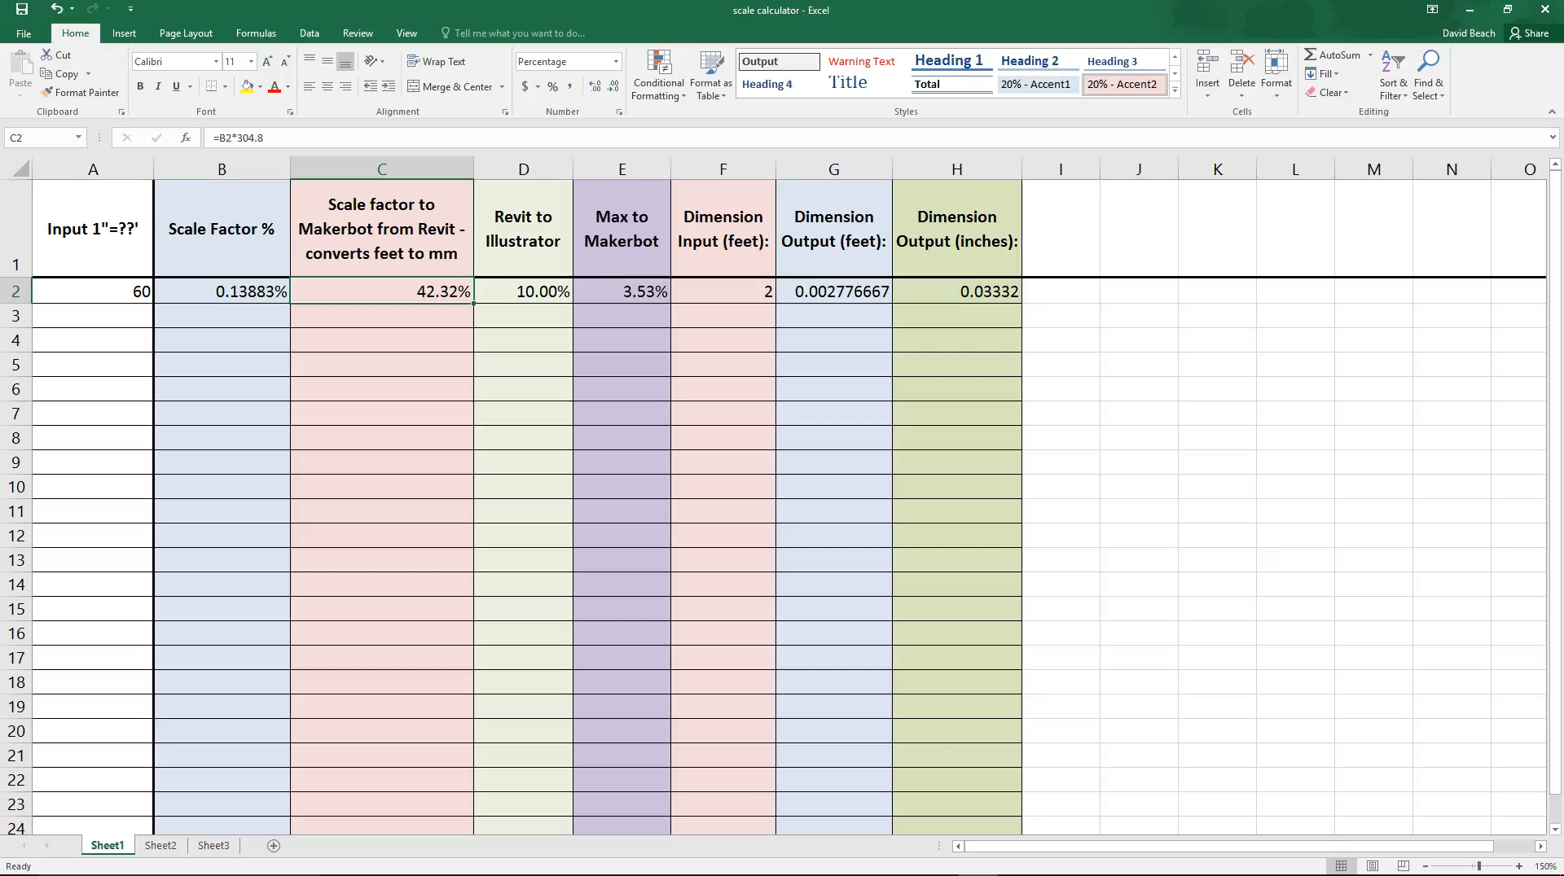
{"action": "left_click", "coordinate": [381, 316]}
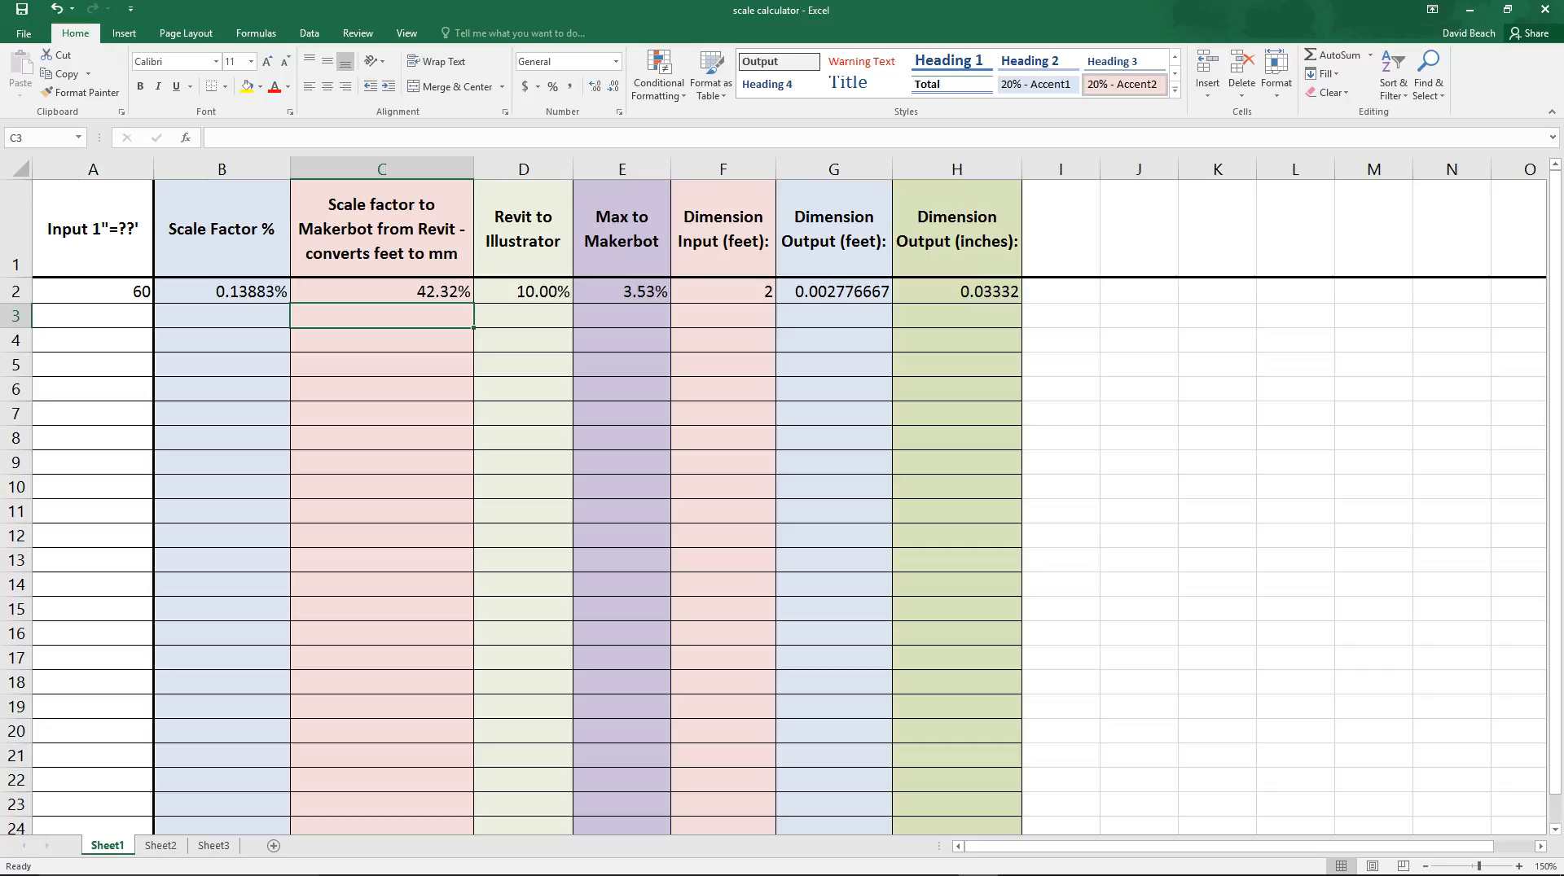
{"action": "left_click", "coordinate": [381, 291]}
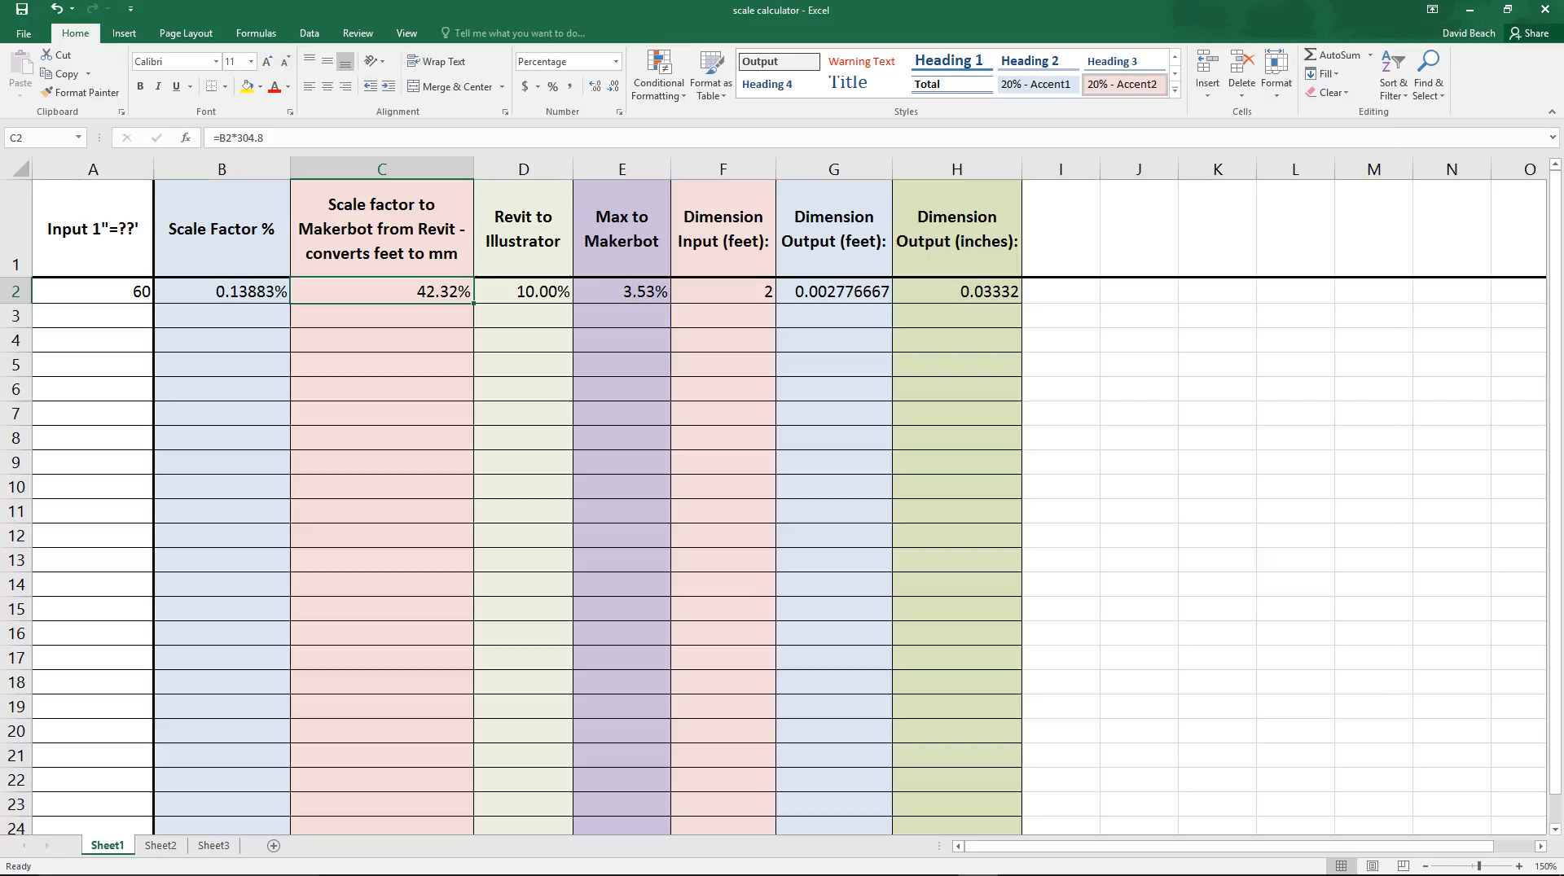
{"action": "key", "text": "alt+Tab"}
{"action": "key", "text": "alt+Tab"}
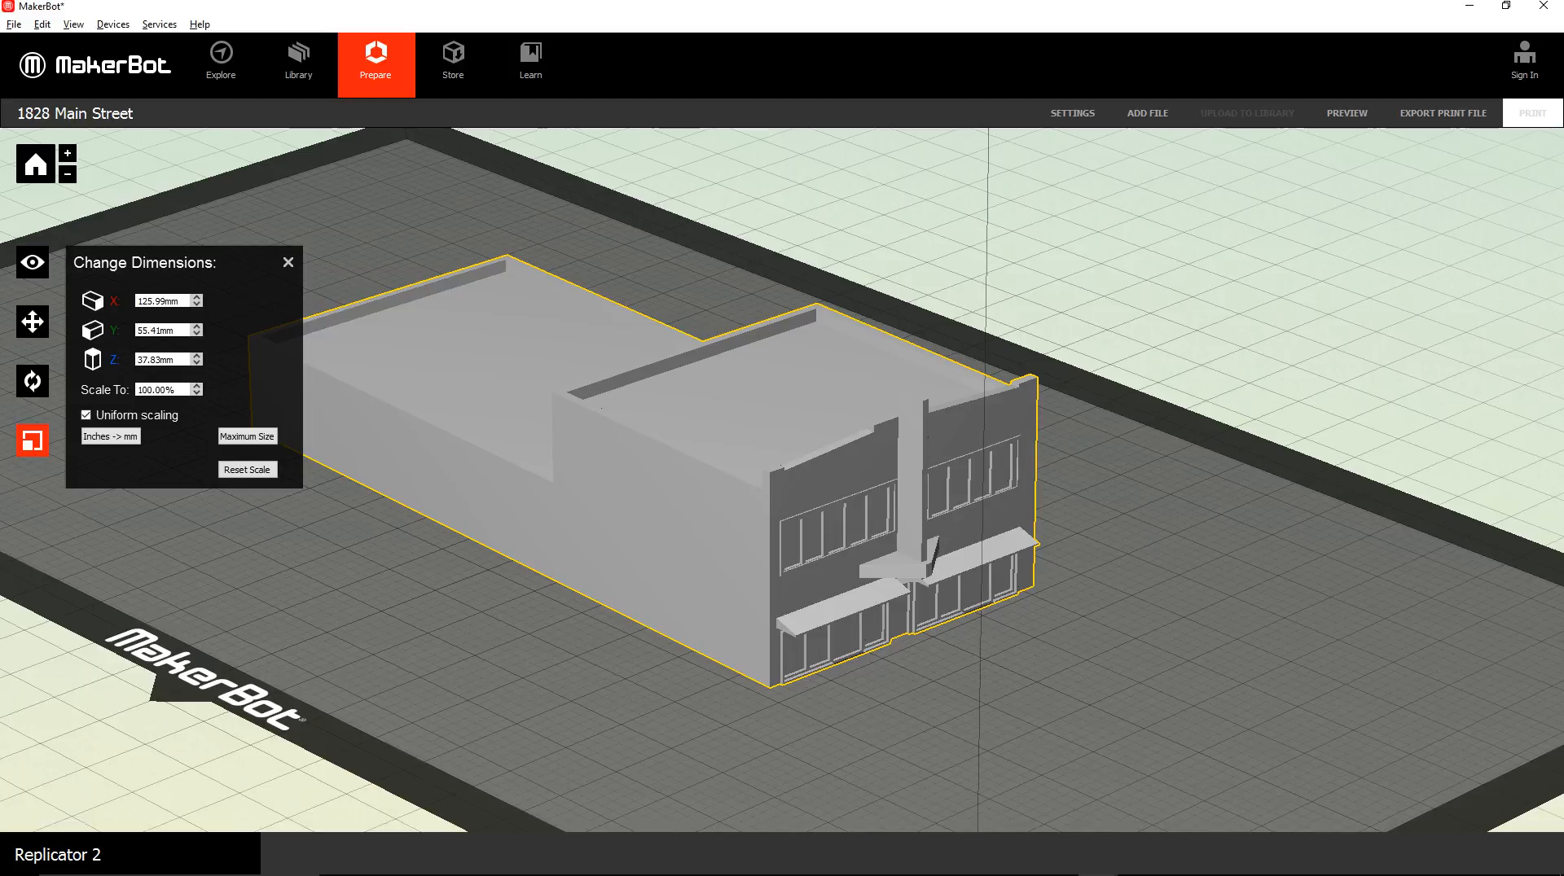
Step: Scale the building to 42.32% in Change Dimensions, about 53.32 mm long
{"action": "key", "text": "ctrl+a"}
{"action": "type", "text": "42.32"}
{"action": "key", "text": "Return"}
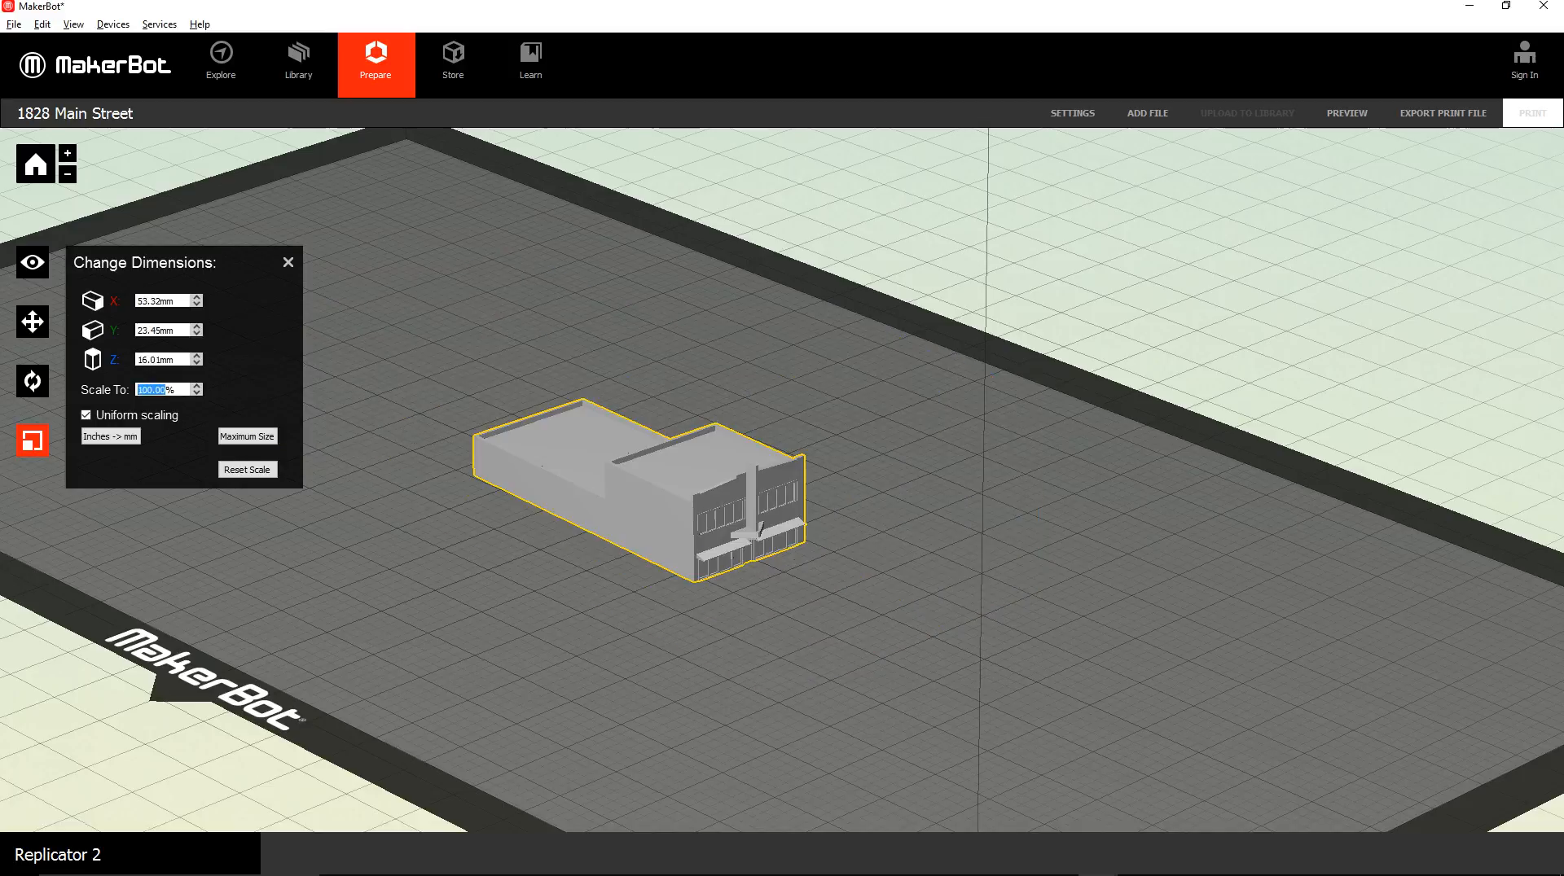
{"action": "left_click", "coordinate": [287, 262]}
Step: Orbit, pan and zoom around the scaled building on the Replicator 2 build plate
{"action": "right_click_drag", "start_coordinate": [896, 488], "coordinate": [815, 525]}
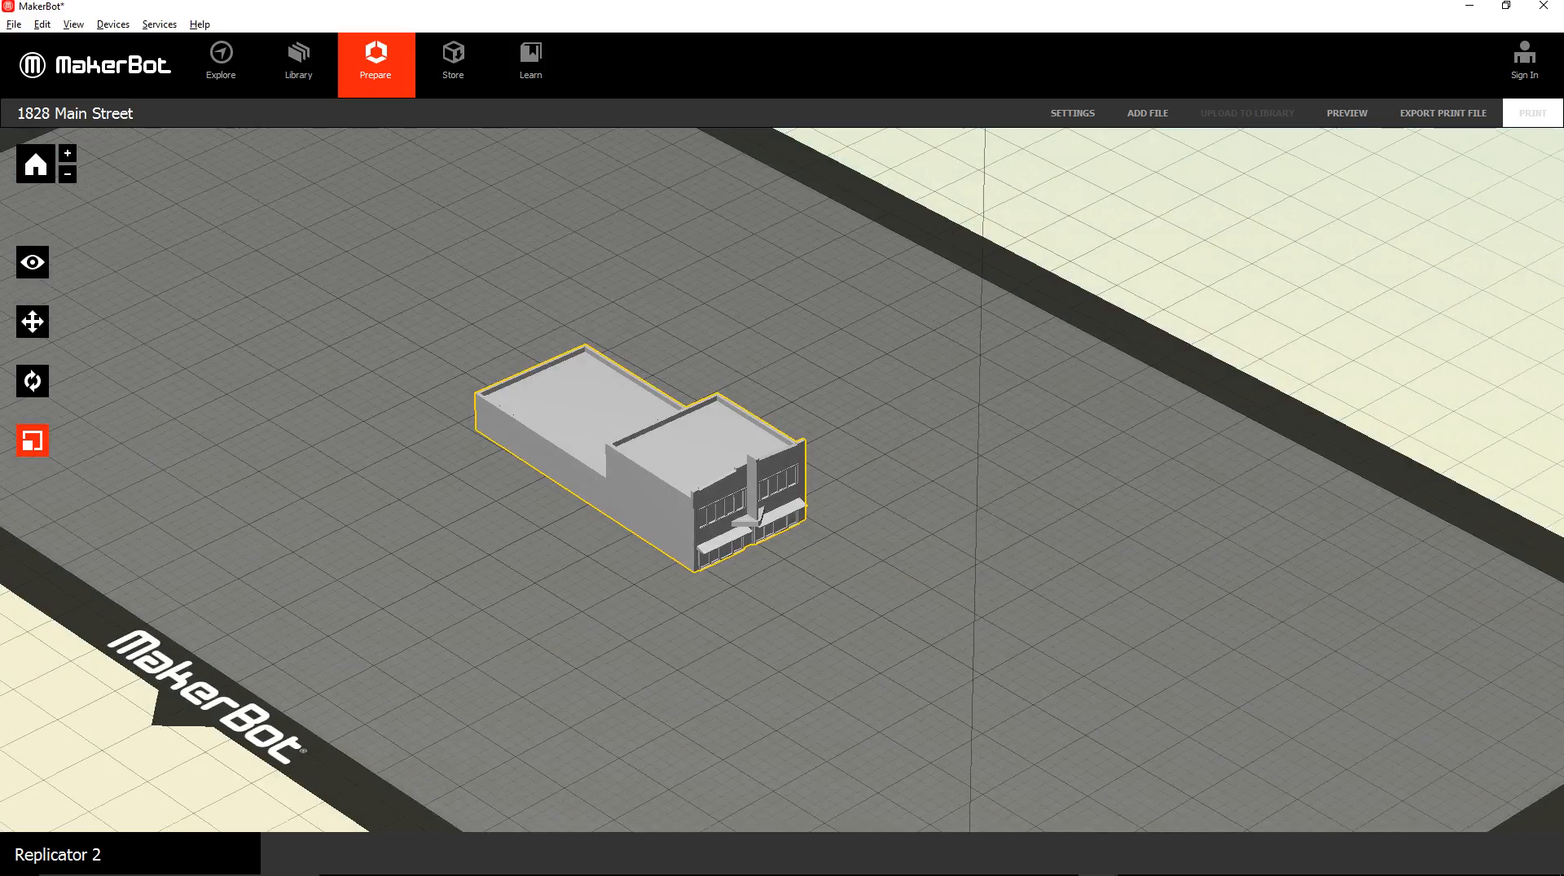
{"action": "scroll", "coordinate": [782, 481], "scroll_direction": "up", "scroll_amount": 5}
{"action": "scroll", "coordinate": [782, 480], "scroll_direction": "down", "scroll_amount": 2}
{"action": "middle_click_drag", "start_coordinate": [782, 480], "coordinate": [939, 495]}
{"action": "scroll", "coordinate": [781, 481], "scroll_direction": "down", "scroll_amount": 3}
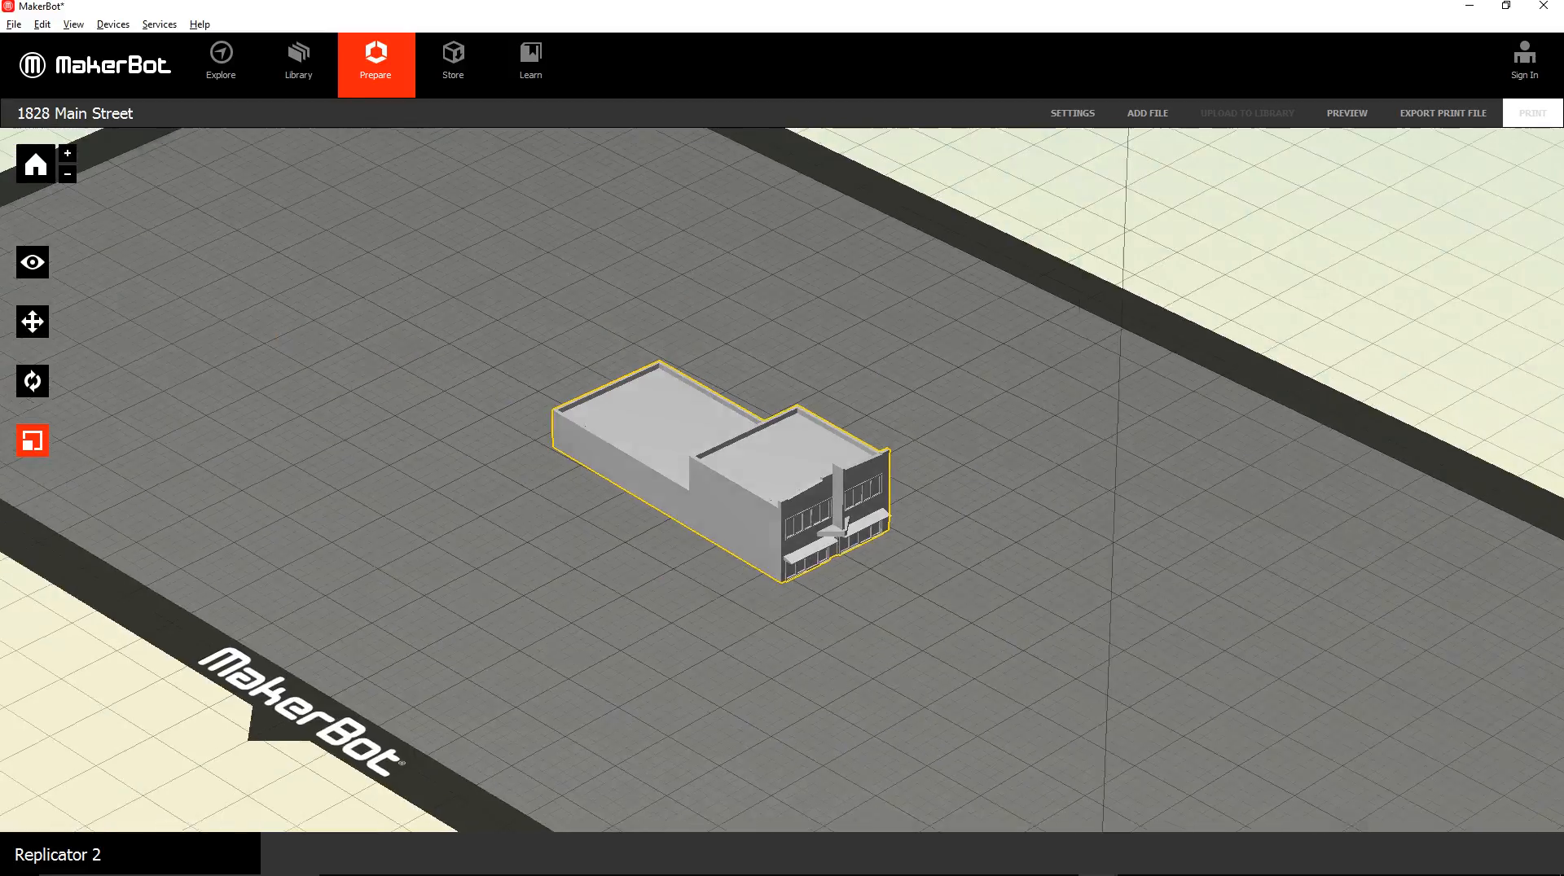
{"action": "right_click_drag", "start_coordinate": [782, 481], "coordinate": [839, 407]}
{"action": "scroll", "coordinate": [782, 481], "scroll_direction": "up", "scroll_amount": 2}
{"action": "right_click_drag", "start_coordinate": [782, 481], "coordinate": [717, 480]}
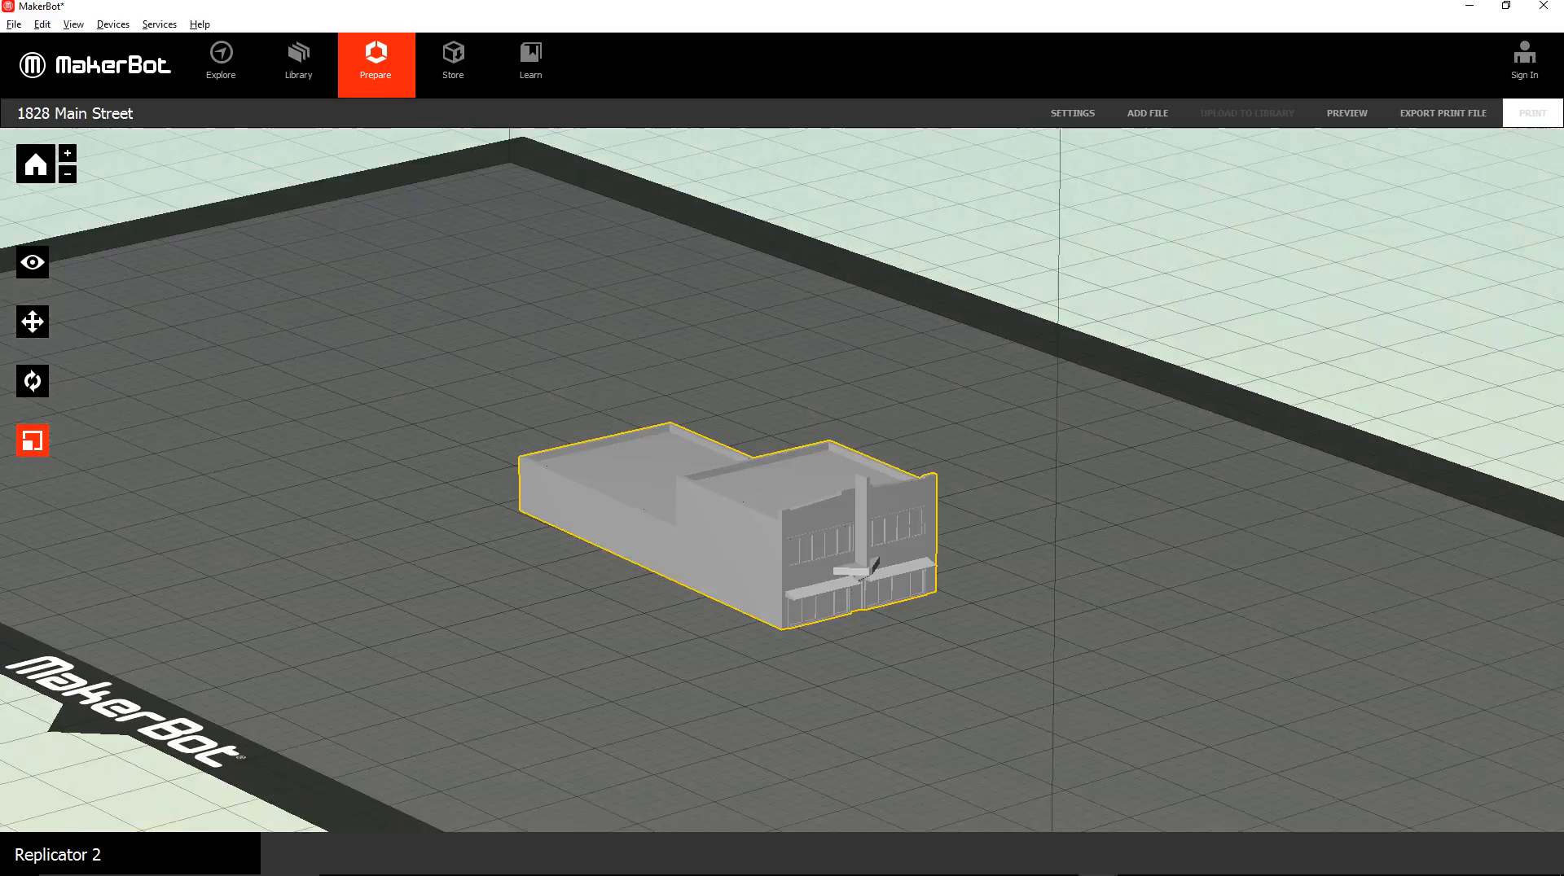
{"action": "scroll", "coordinate": [782, 480], "scroll_direction": "up", "scroll_amount": 5}
{"action": "middle_click_drag", "start_coordinate": [781, 480], "coordinate": [770, 464]}
{"action": "scroll", "coordinate": [782, 480], "scroll_direction": "down", "scroll_amount": 3}
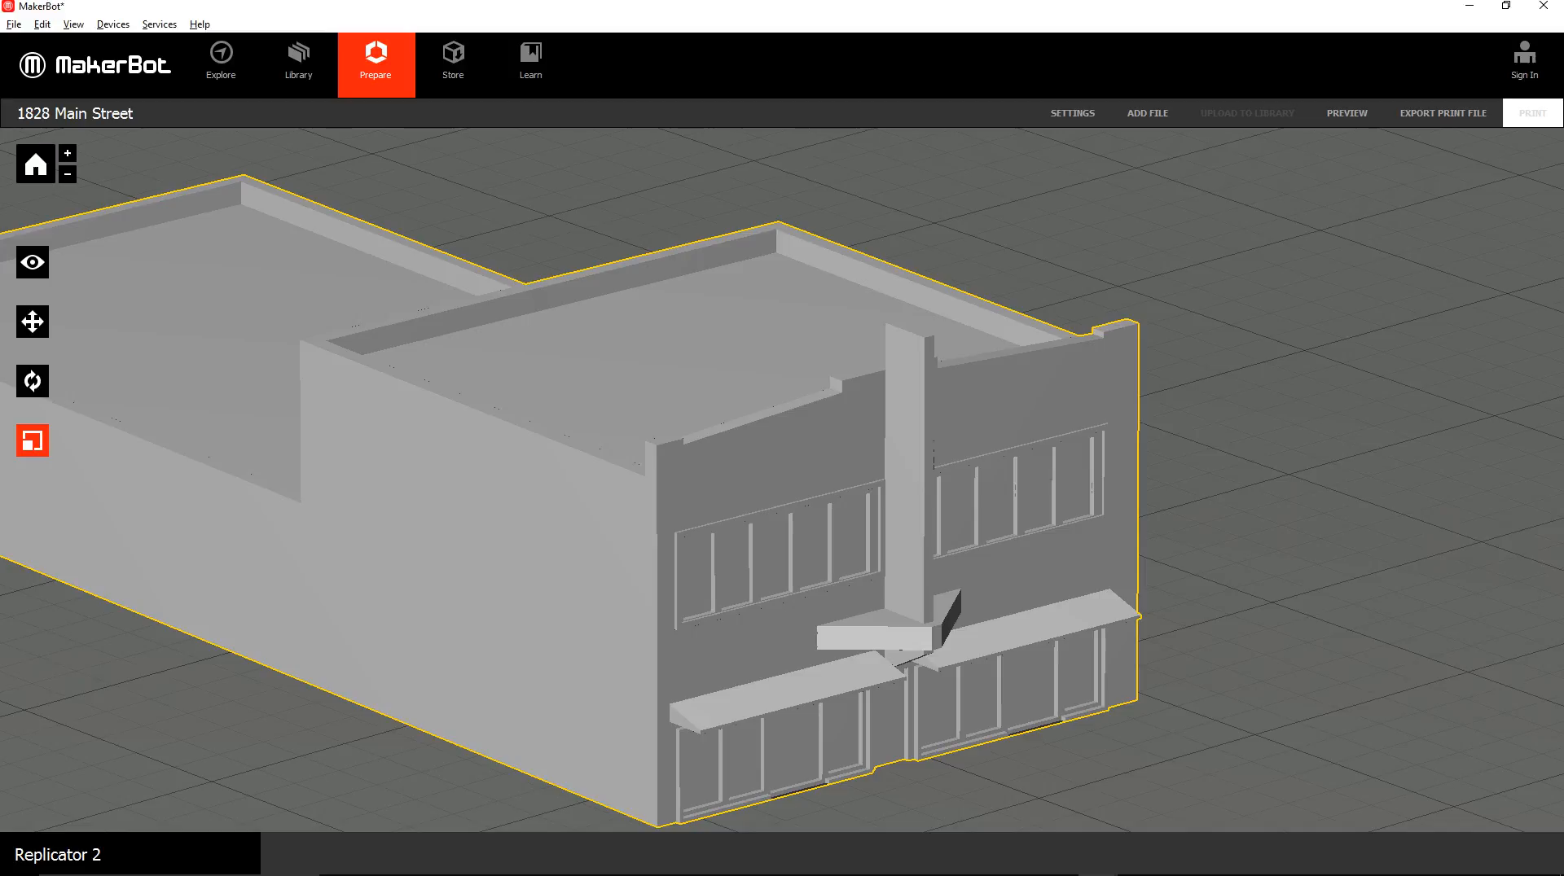
{"action": "scroll", "coordinate": [782, 480], "scroll_direction": "down", "scroll_amount": 3}
{"action": "right_click_drag", "start_coordinate": [782, 481], "coordinate": [830, 481]}
{"action": "middle_click_drag", "start_coordinate": [782, 480], "coordinate": [796, 490]}
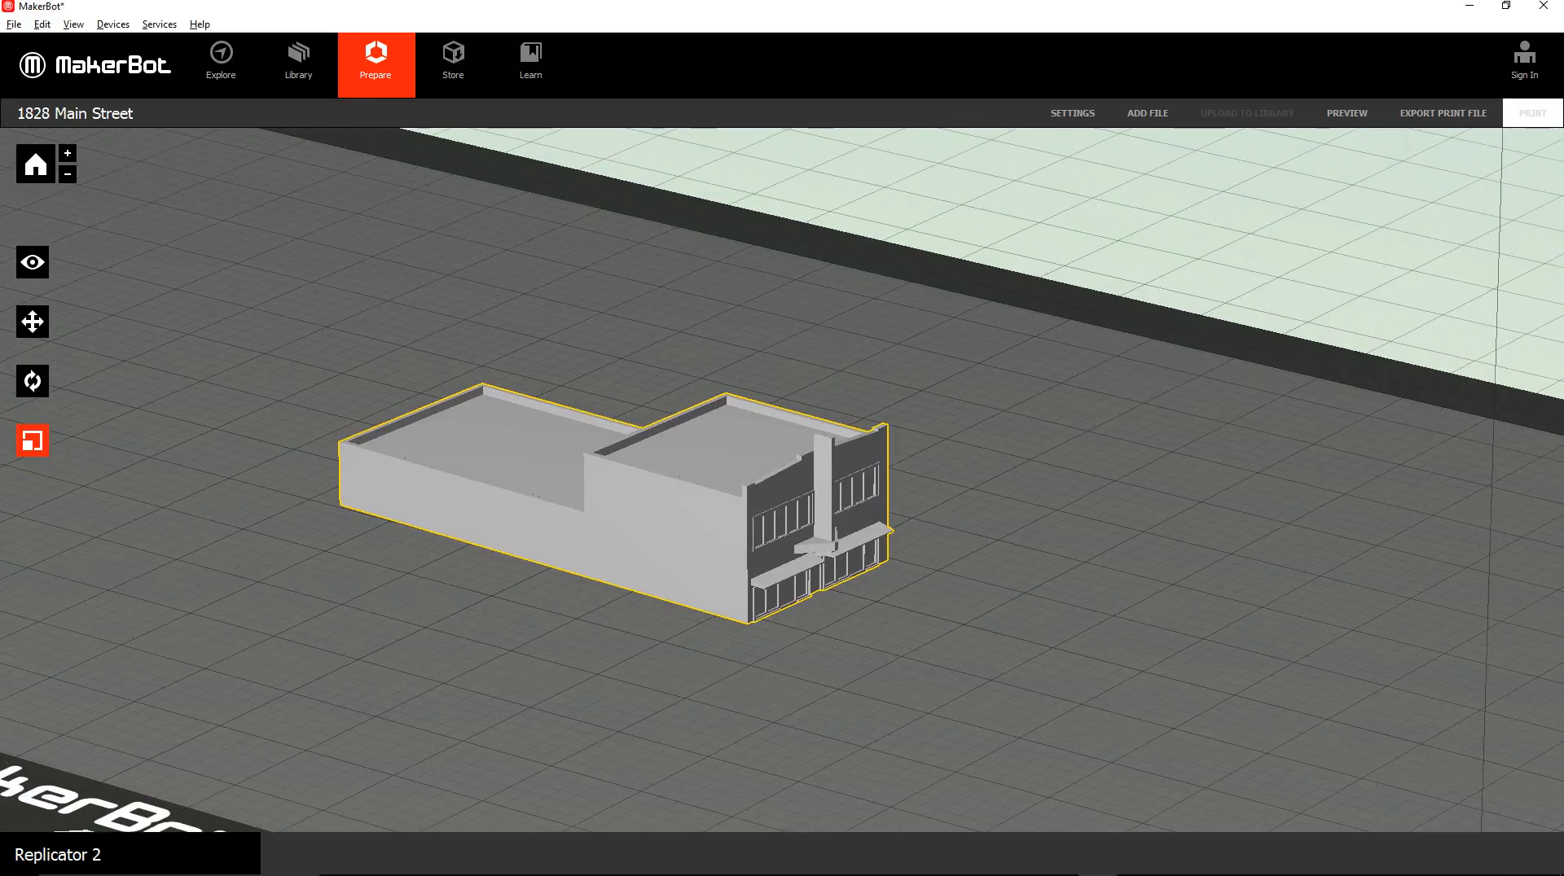
{"action": "right_click_drag", "start_coordinate": [782, 481], "coordinate": [823, 530]}
{"action": "scroll", "coordinate": [782, 480], "scroll_direction": "down", "scroll_amount": 6}
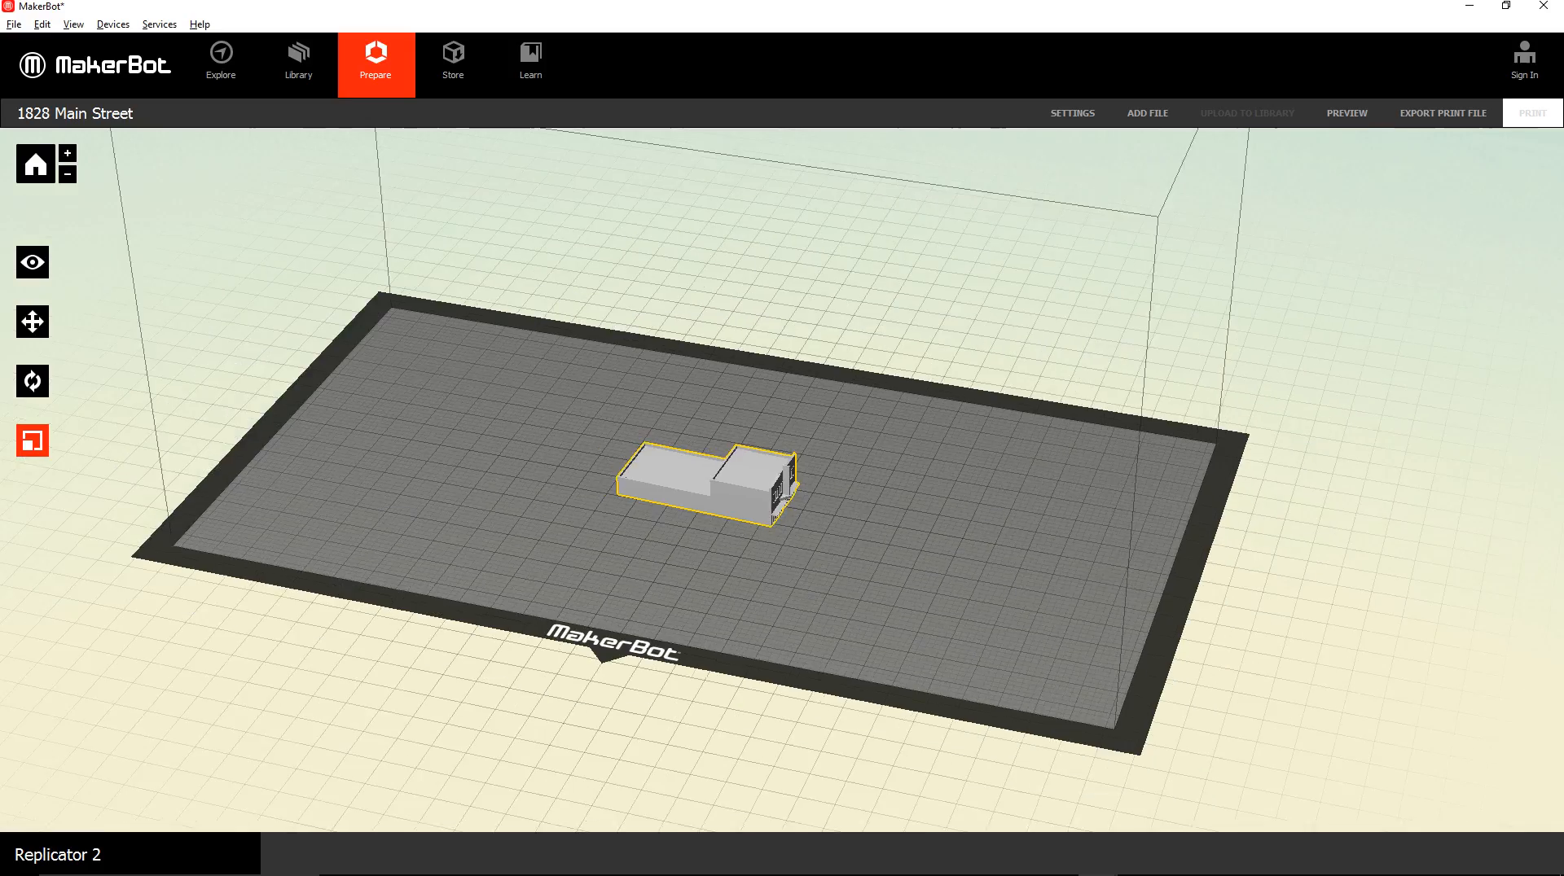
{"action": "scroll", "coordinate": [782, 481], "scroll_direction": "up", "scroll_amount": 5}
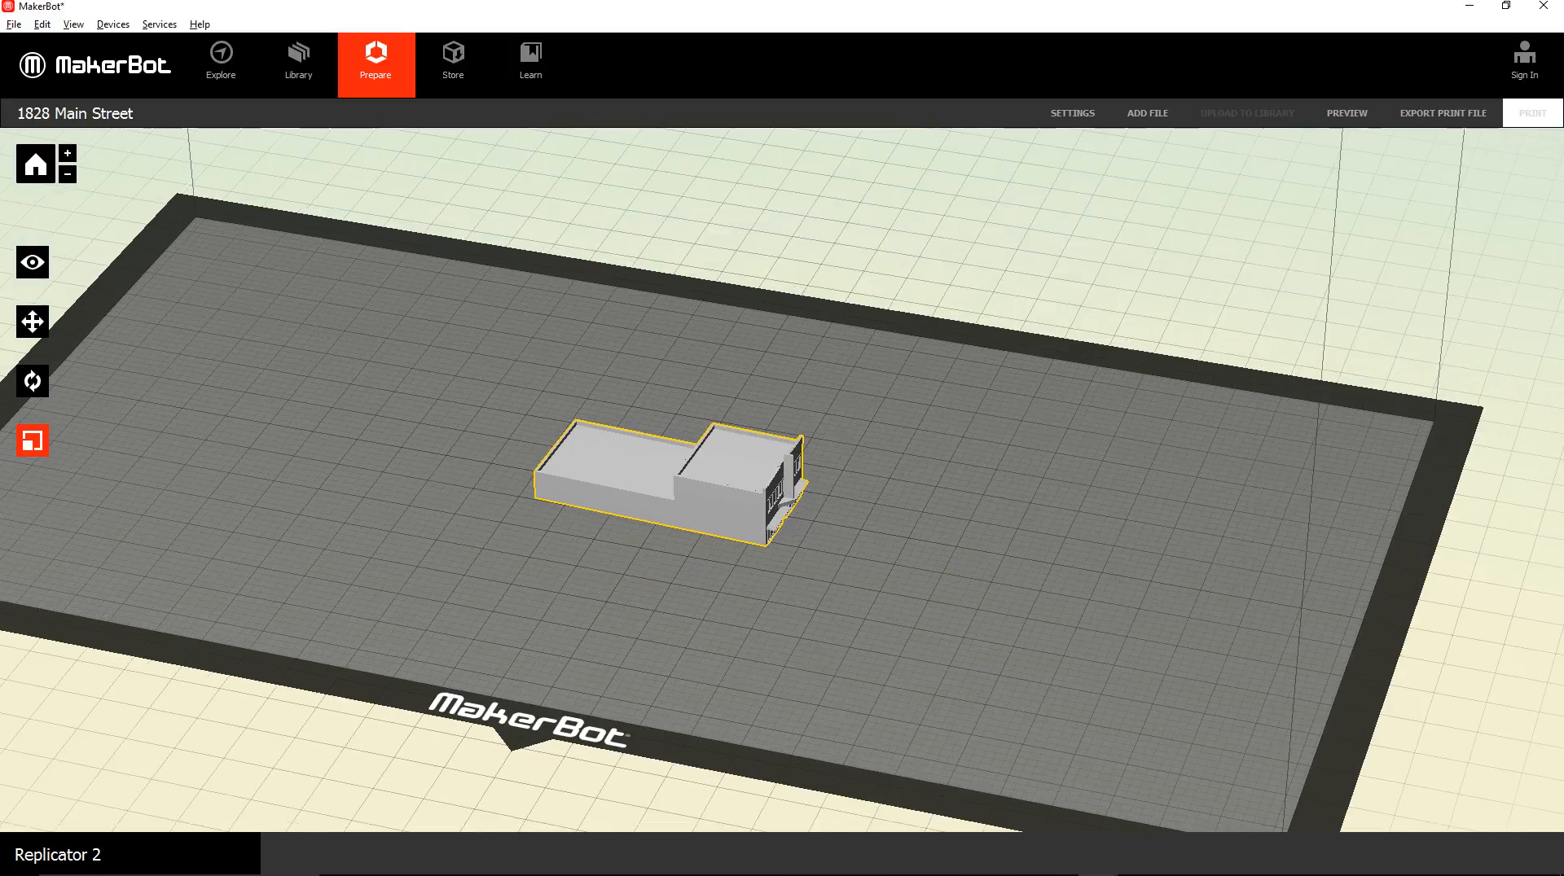
{"action": "right_click_drag", "start_coordinate": [782, 480], "coordinate": [750, 431]}
{"action": "scroll", "coordinate": [782, 481], "scroll_direction": "up", "scroll_amount": 4}
{"action": "middle_click_drag", "start_coordinate": [782, 480], "coordinate": [936, 493]}
{"action": "right_click_drag", "start_coordinate": [782, 480], "coordinate": [753, 452]}
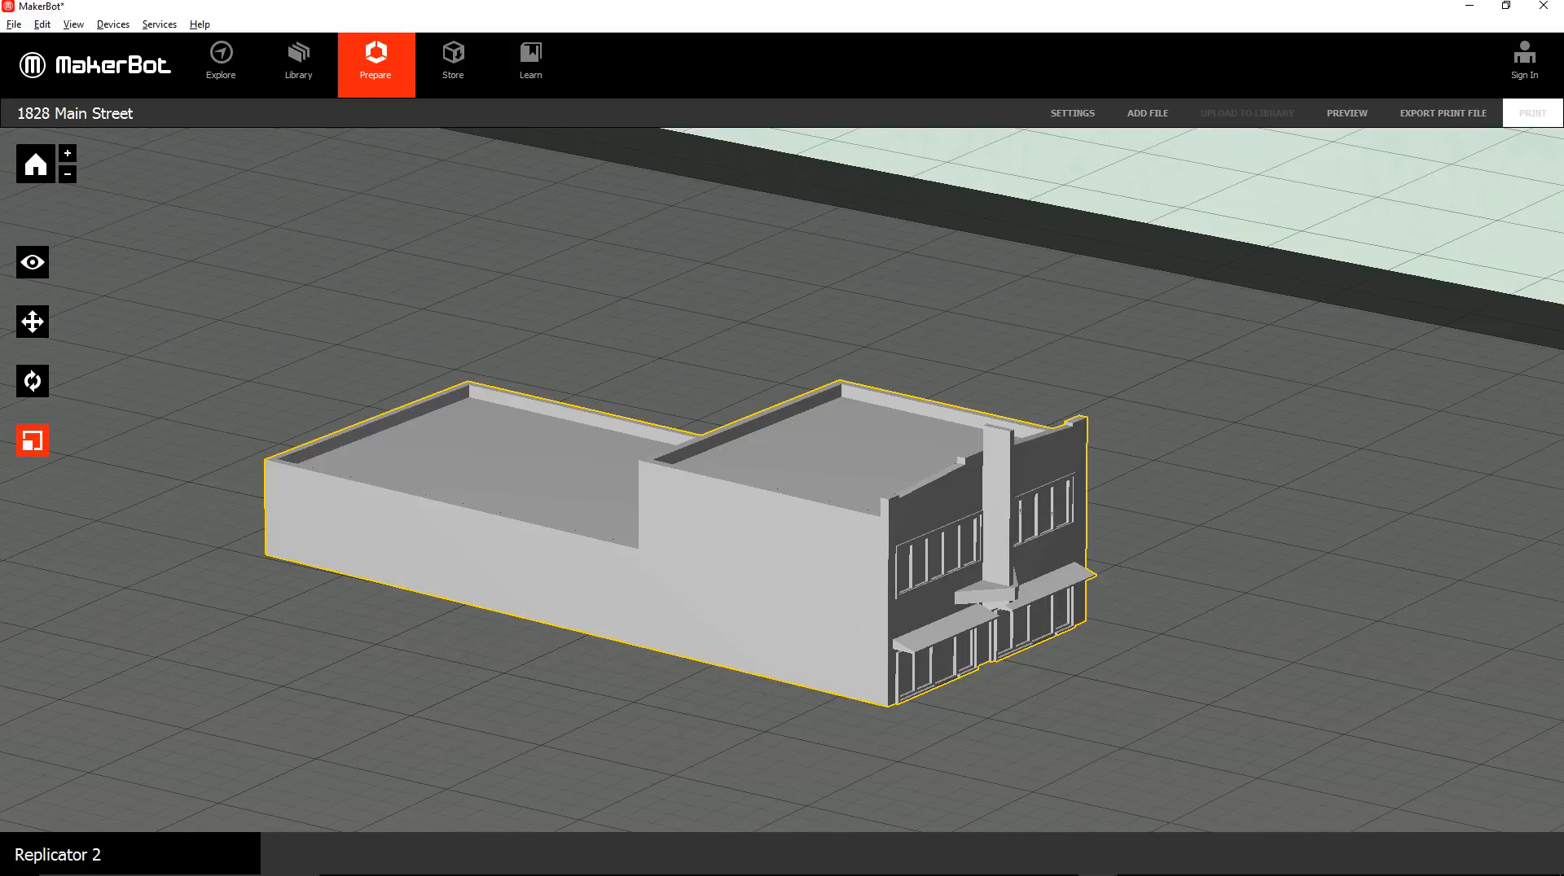
Step: Keep Low print quality (0.30 mm layers, 10% infill, raft) and slice into Print Preview
{"action": "left_click", "coordinate": [1072, 113]}
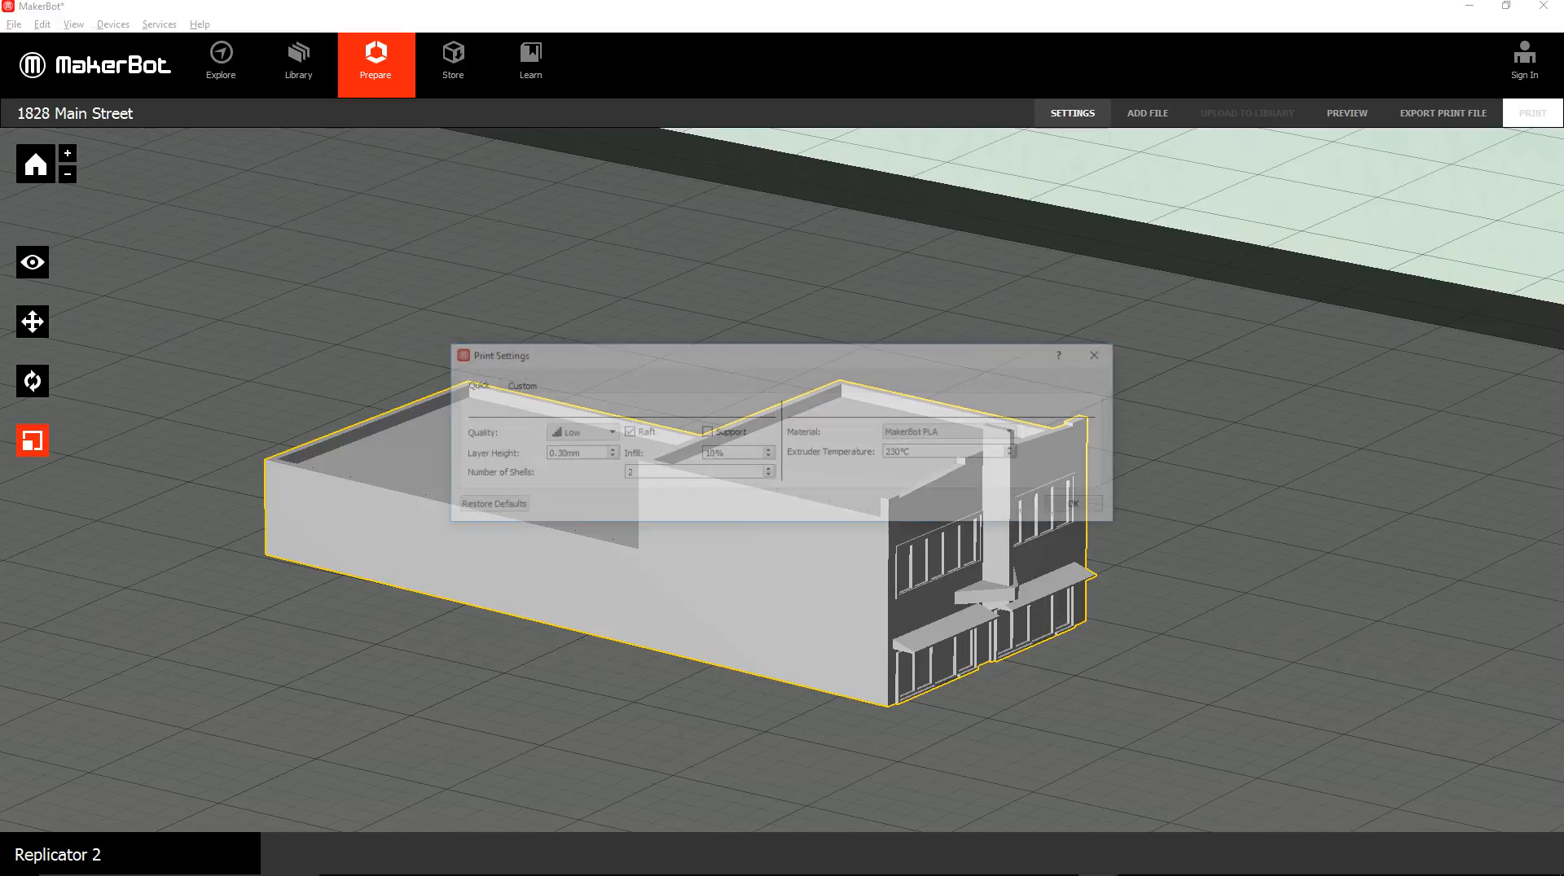
{"action": "left_click_drag", "start_coordinate": [665, 359], "coordinate": [481, 186]}
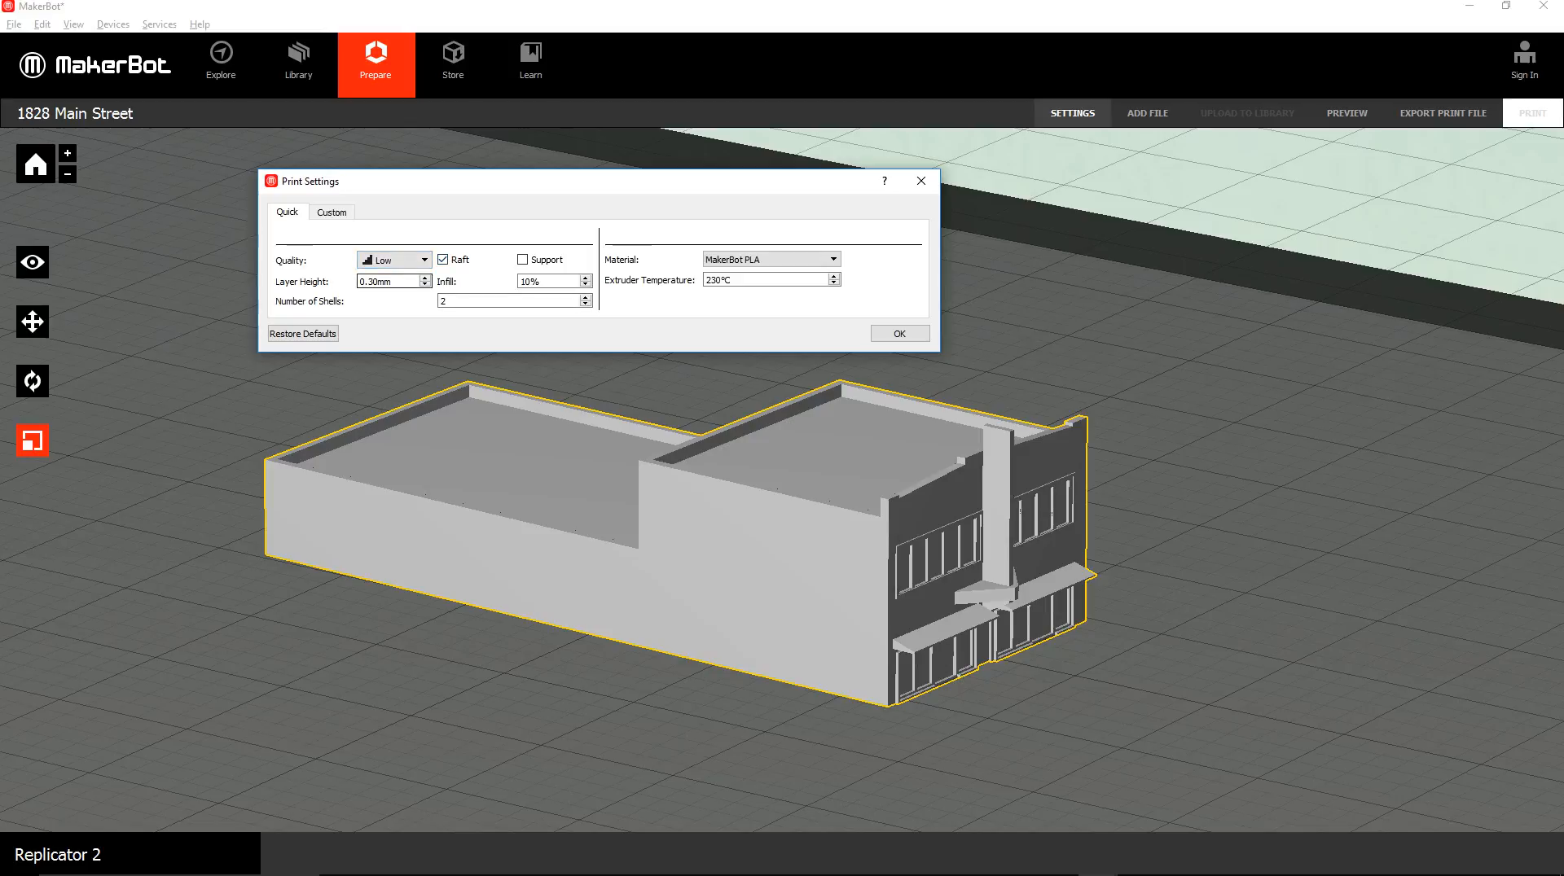
{"action": "left_click", "coordinate": [394, 260]}
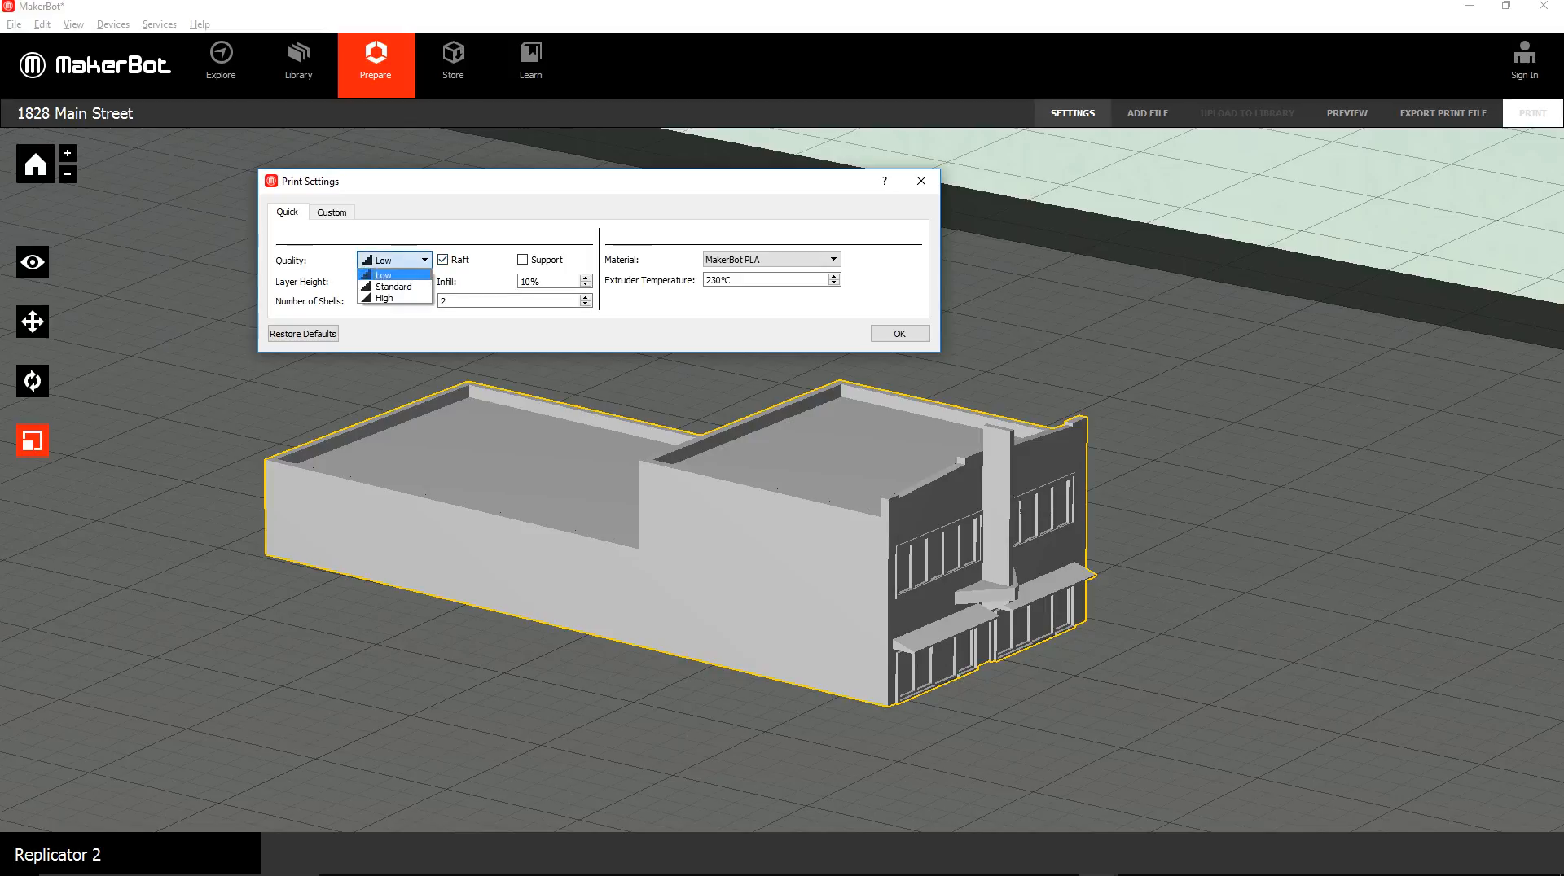
{"action": "left_click", "coordinate": [393, 298]}
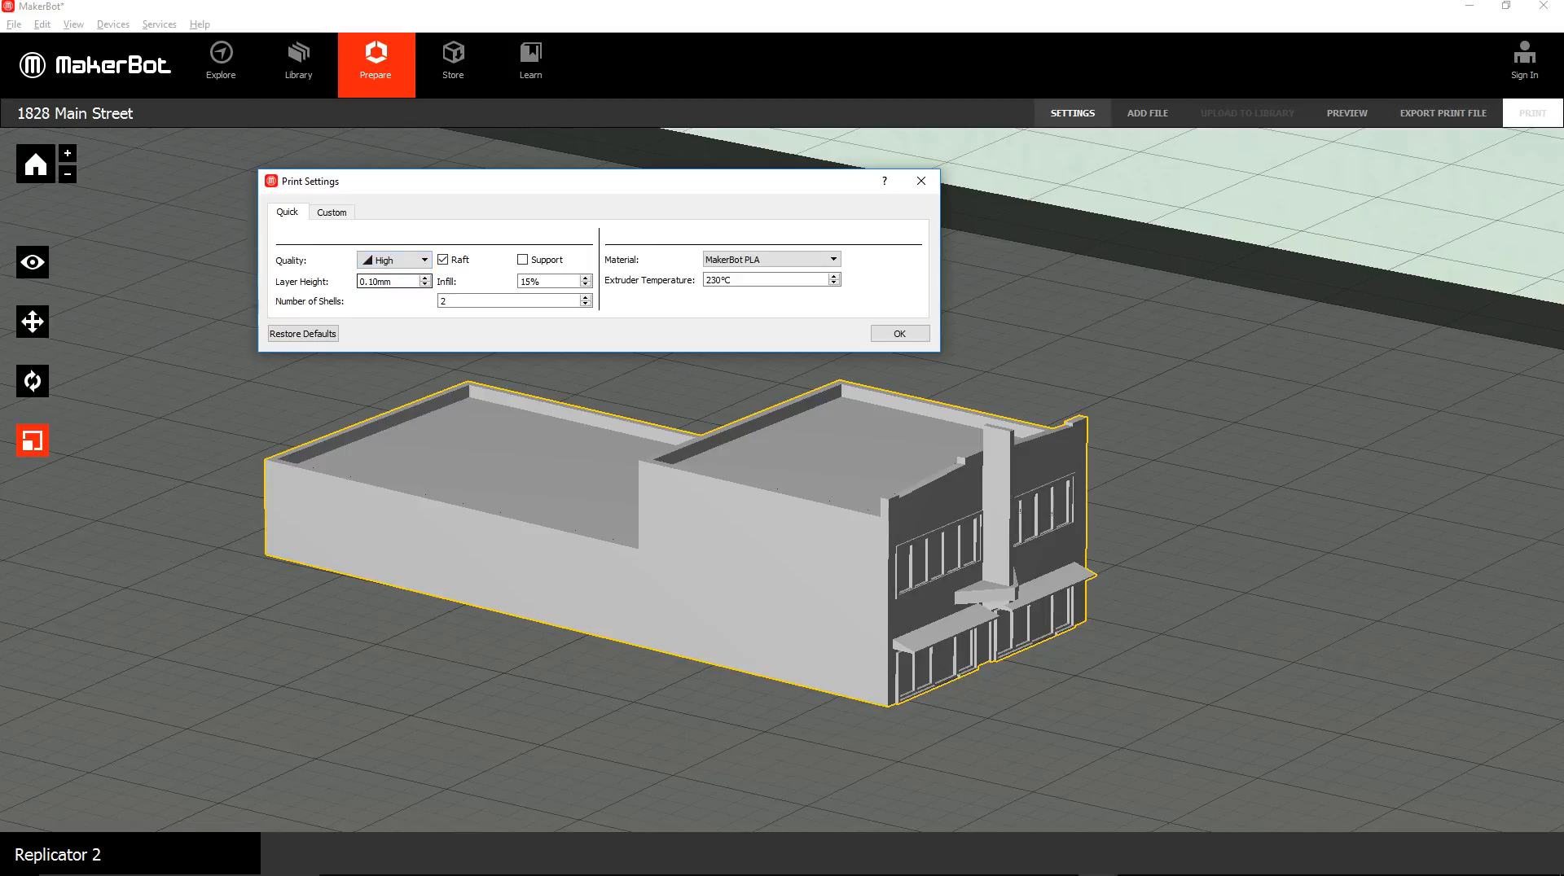
{"action": "left_click", "coordinate": [393, 260]}
{"action": "left_click", "coordinate": [393, 274]}
{"action": "left_click_drag", "start_coordinate": [516, 182], "coordinate": [484, 182]}
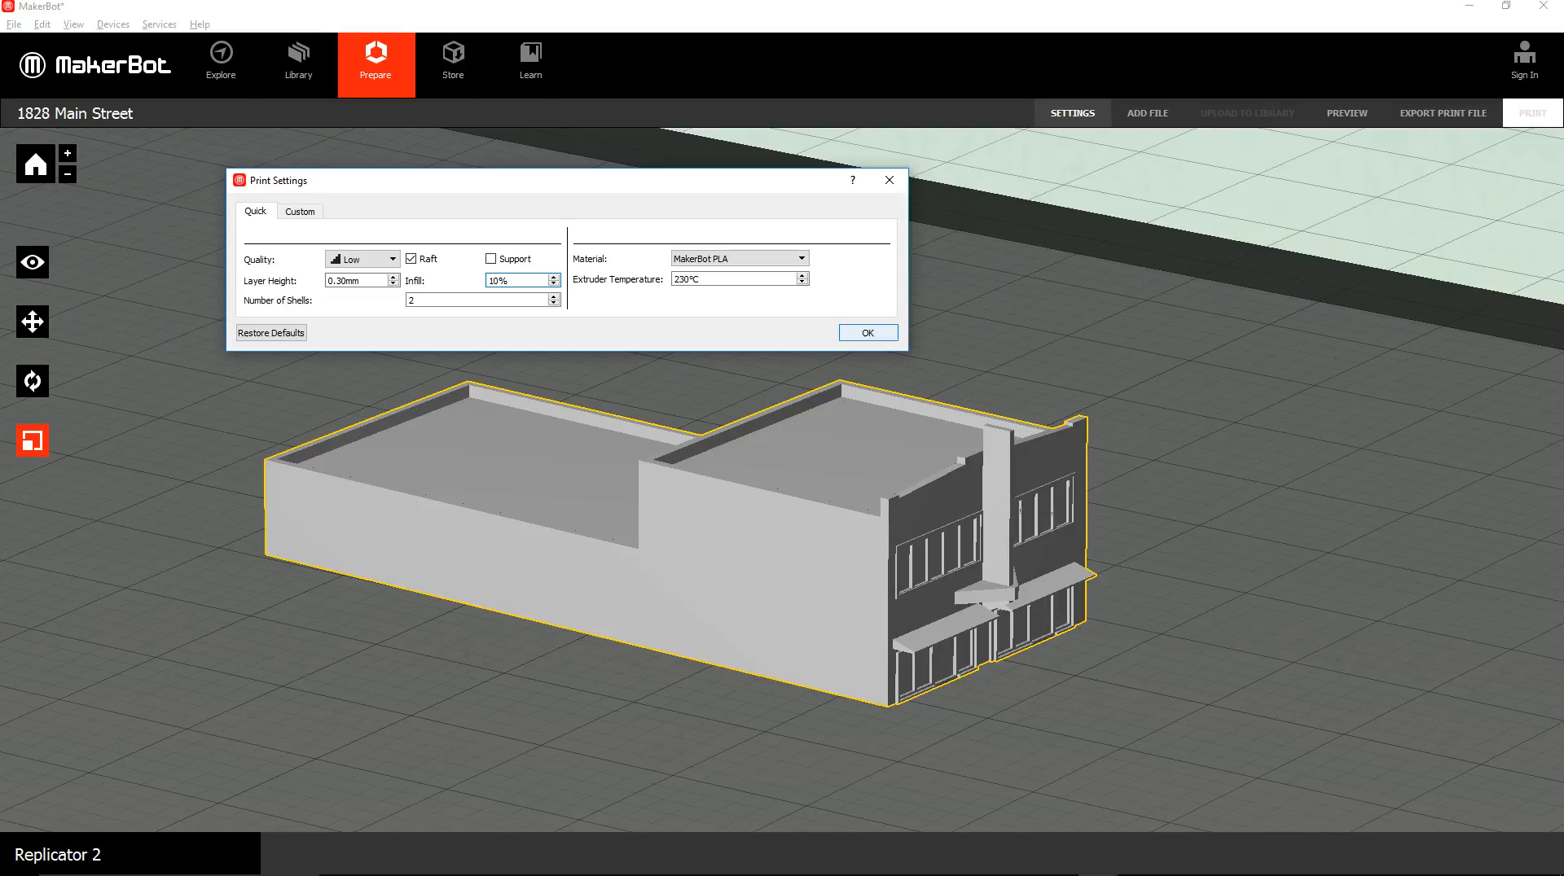
{"action": "left_click", "coordinate": [868, 333]}
{"action": "left_click", "coordinate": [1346, 113]}
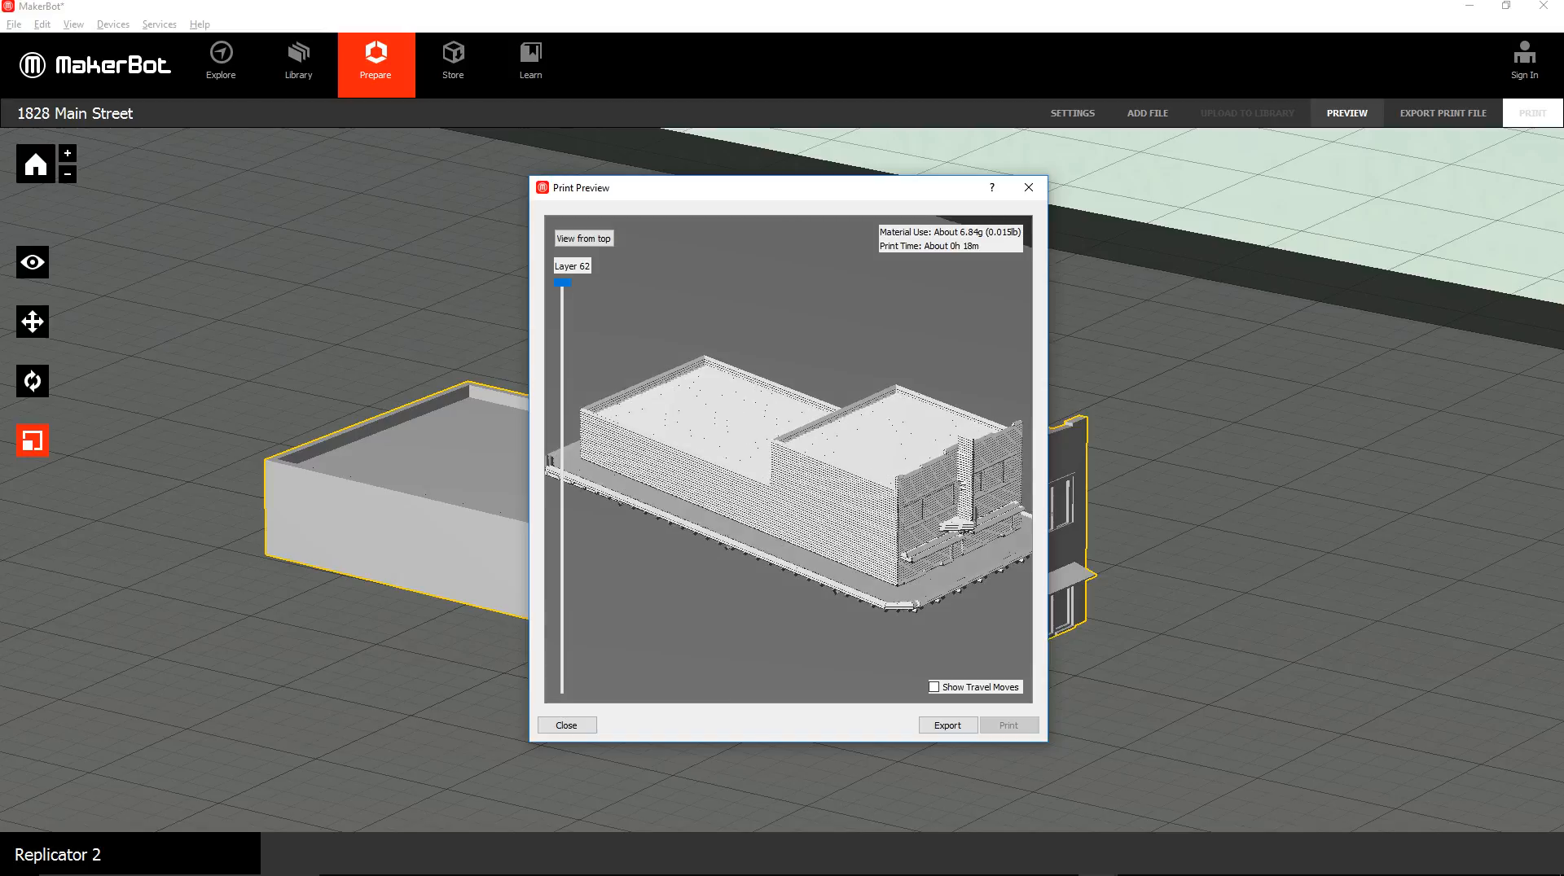
{"action": "left_click_drag", "start_coordinate": [562, 295], "coordinate": [562, 393]}
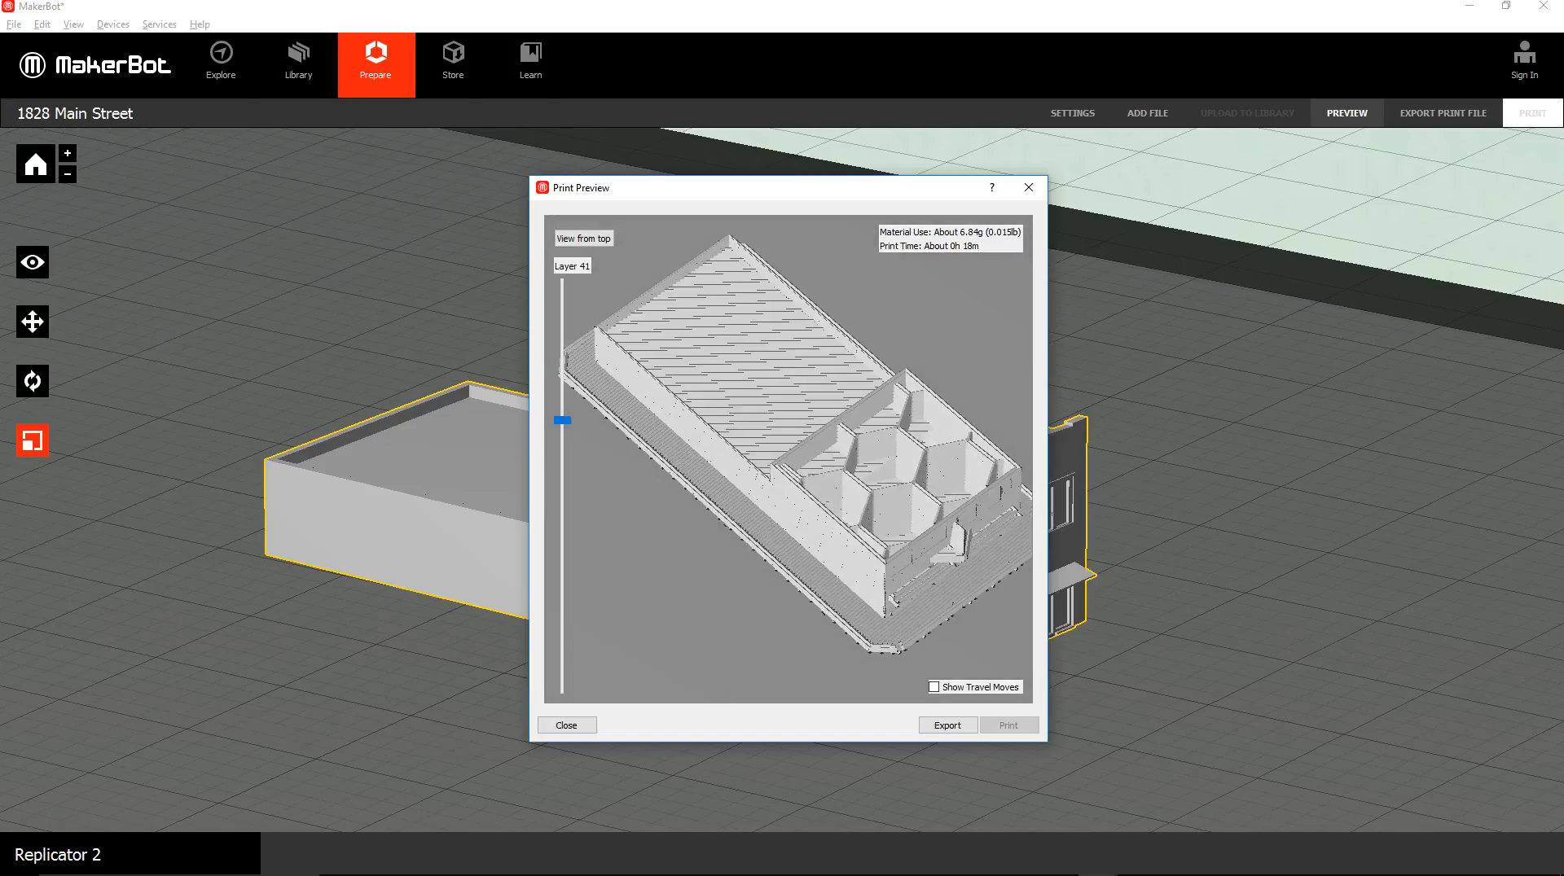
{"action": "left_click_drag", "start_coordinate": [788, 489], "coordinate": [847, 423]}
{"action": "scroll", "coordinate": [789, 459], "scroll_direction": "up", "scroll_amount": 3}
{"action": "middle_click_drag", "start_coordinate": [788, 459], "coordinate": [721, 446]}
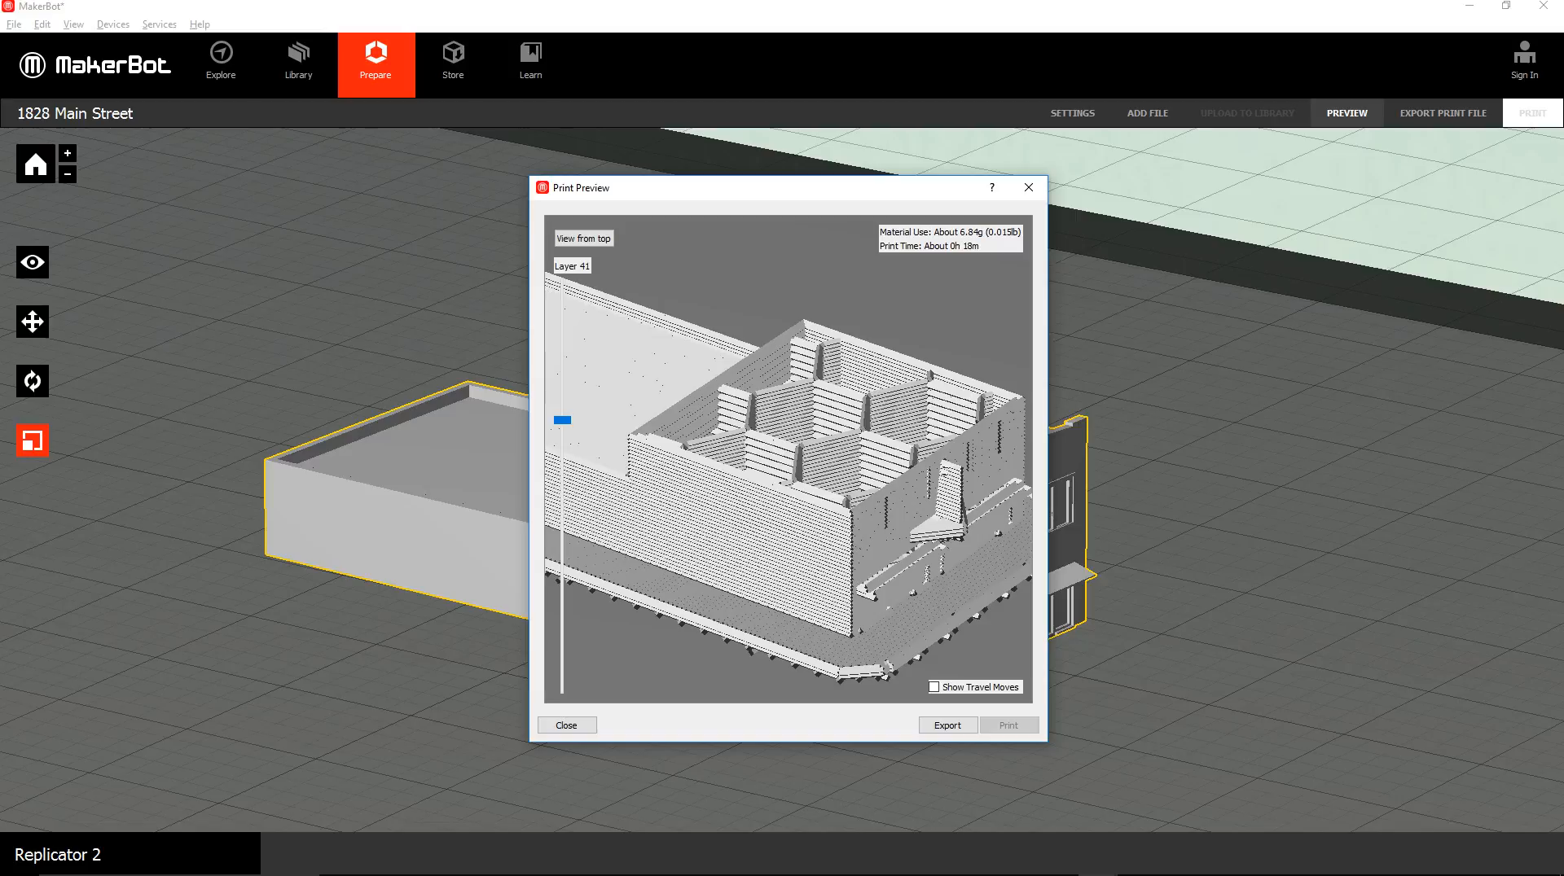
{"action": "left_click_drag", "start_coordinate": [562, 421], "coordinate": [562, 551]}
{"action": "left_click_drag", "start_coordinate": [788, 521], "coordinate": [834, 518]}
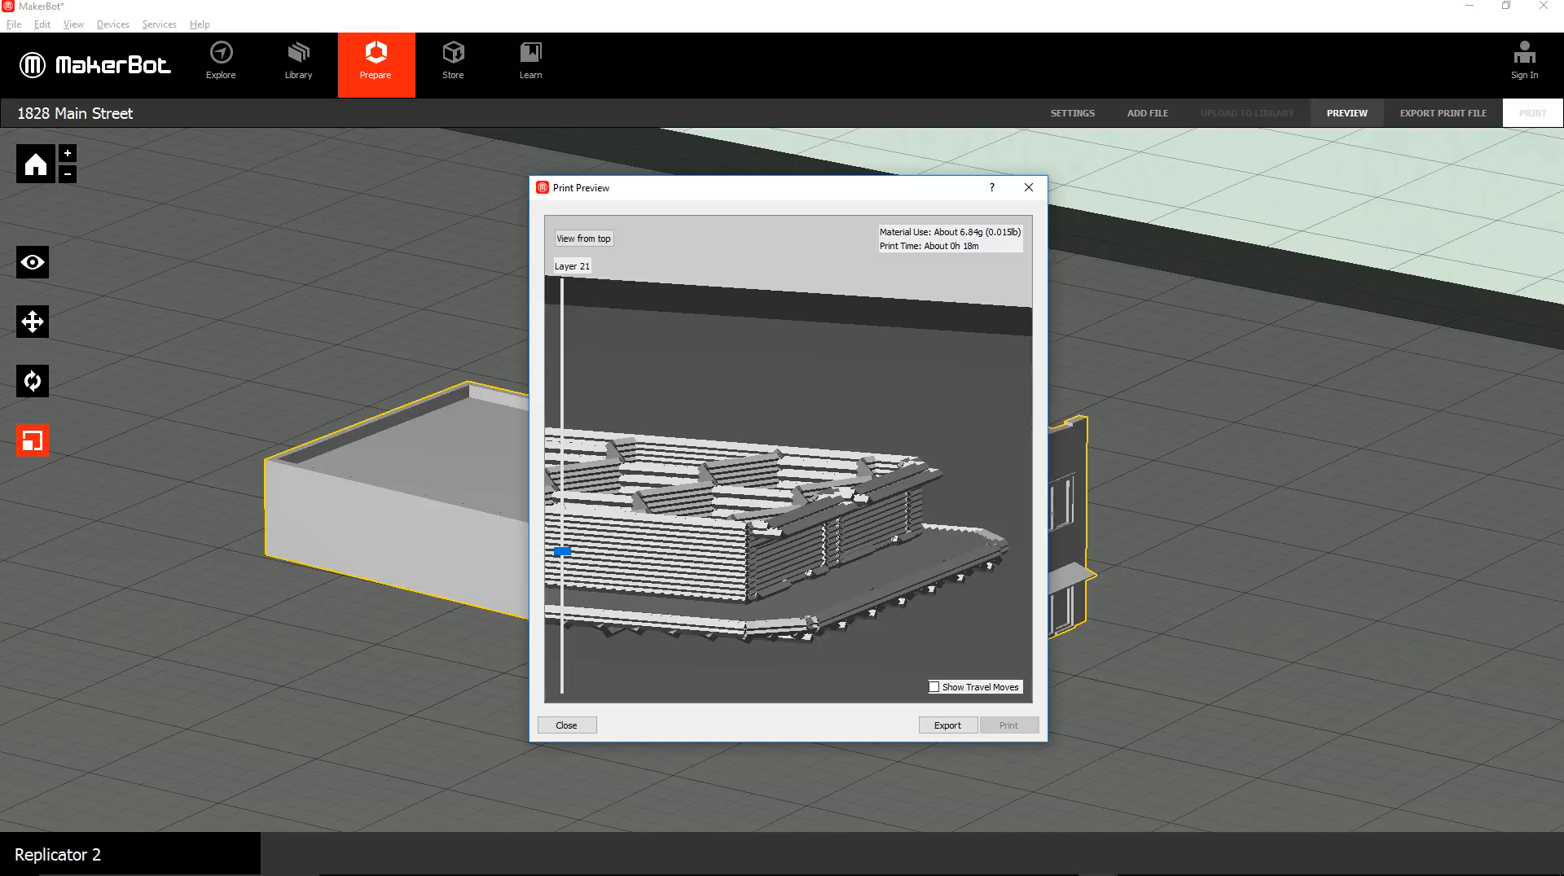
{"action": "left_click_drag", "start_coordinate": [834, 518], "coordinate": [855, 471]}
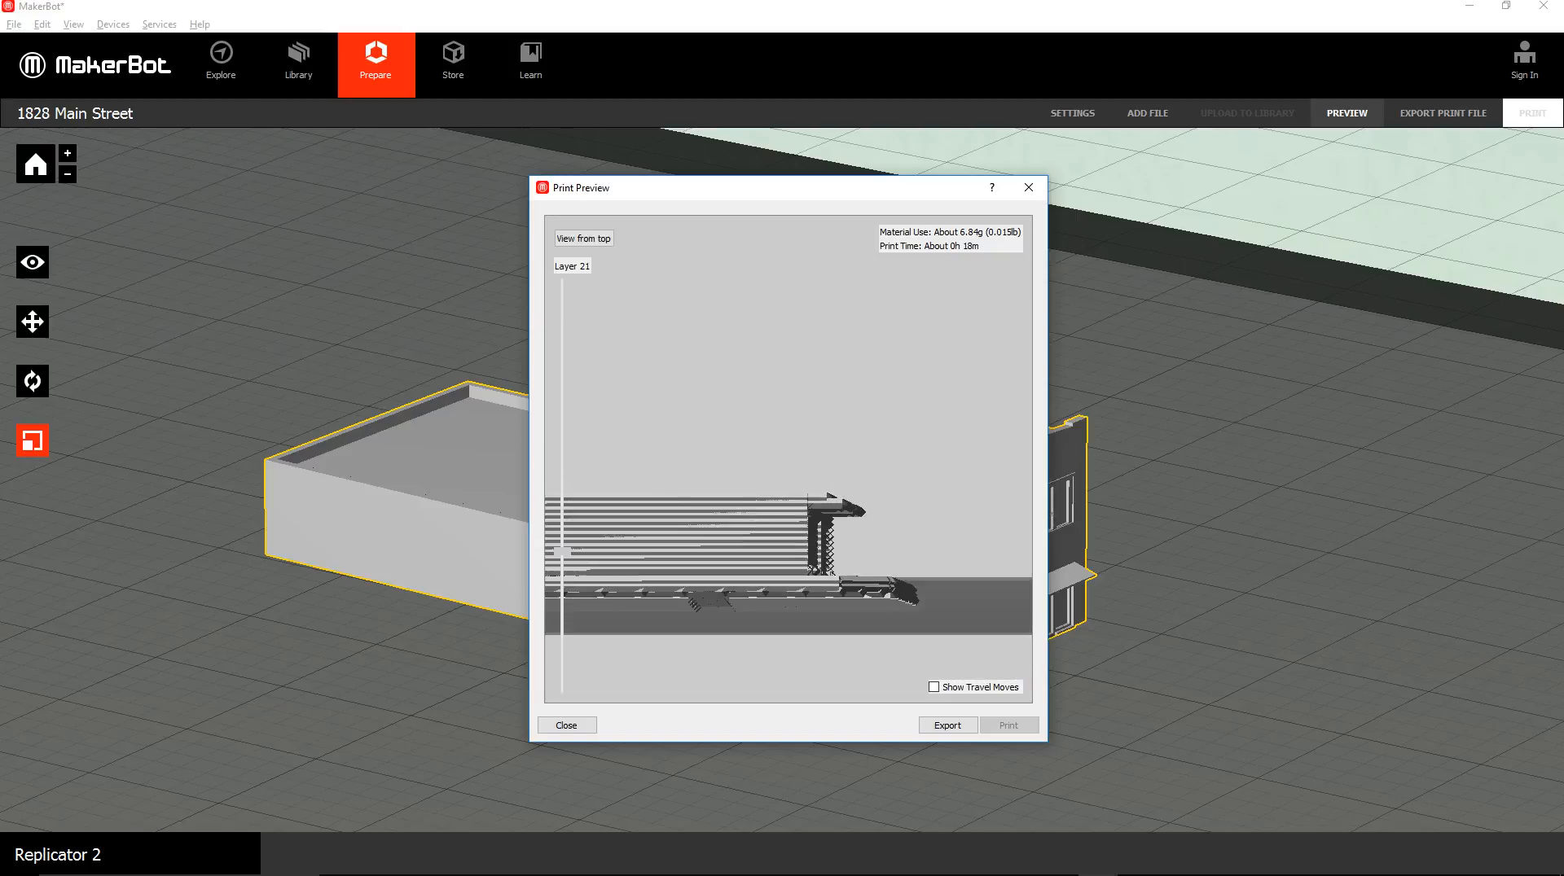
{"action": "left_click_drag", "start_coordinate": [562, 559], "coordinate": [562, 617]}
{"action": "left_click_drag", "start_coordinate": [788, 458], "coordinate": [806, 522]}
{"action": "scroll", "coordinate": [789, 459], "scroll_direction": "down", "scroll_amount": 5}
{"action": "middle_click_drag", "start_coordinate": [788, 459], "coordinate": [847, 489]}
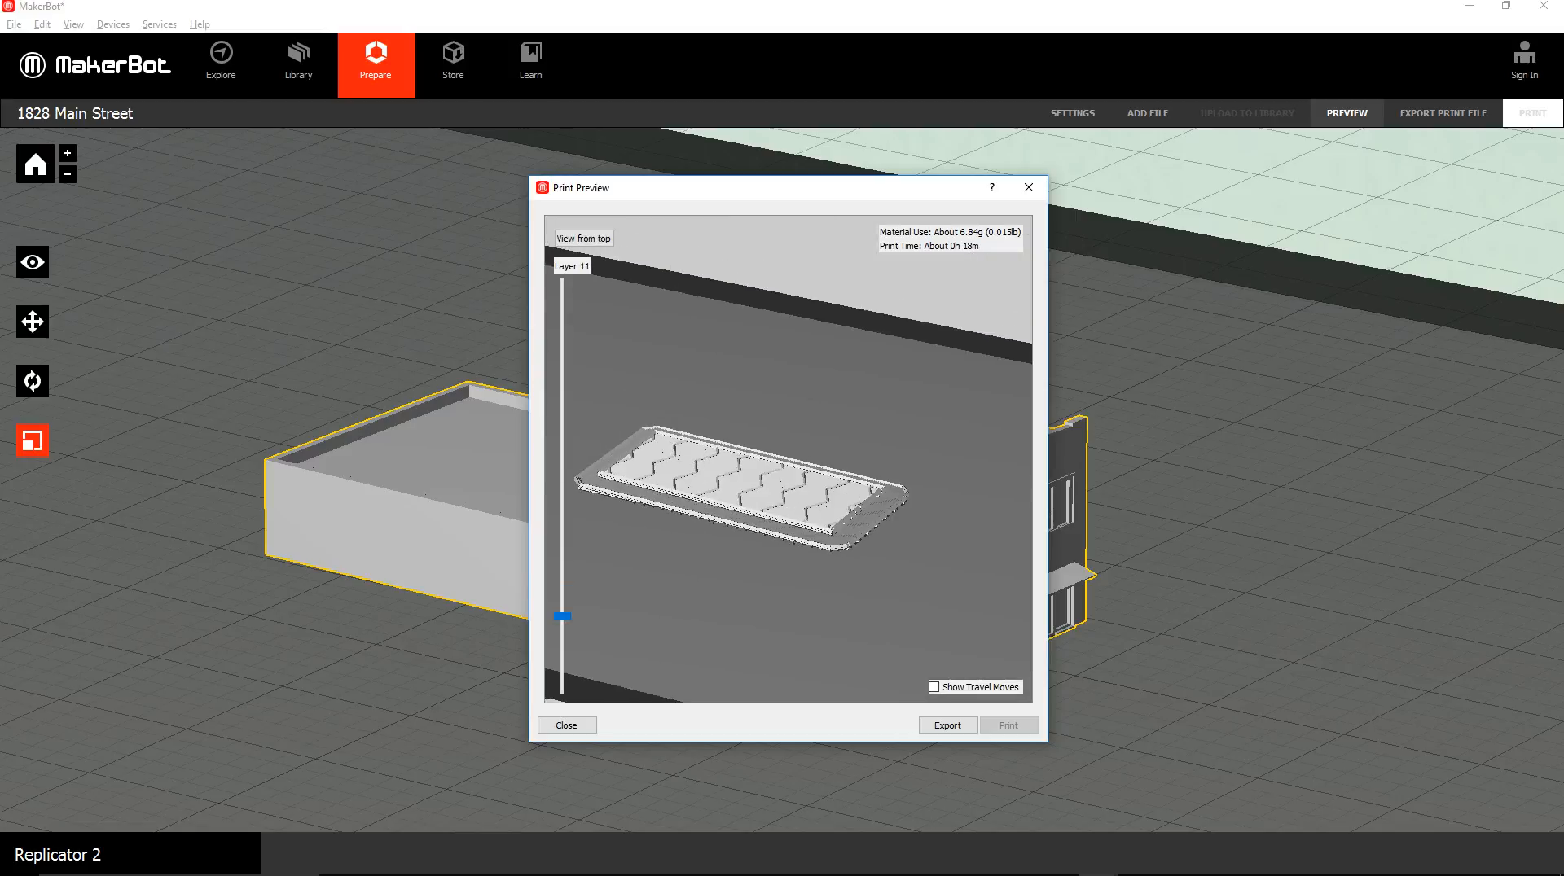
{"action": "scroll", "coordinate": [562, 611], "scroll_direction": "up", "scroll_amount": 3}
{"action": "scroll", "coordinate": [562, 611], "scroll_direction": "down", "scroll_amount": 3}
{"action": "left_click_drag", "start_coordinate": [562, 610], "coordinate": [562, 544]}
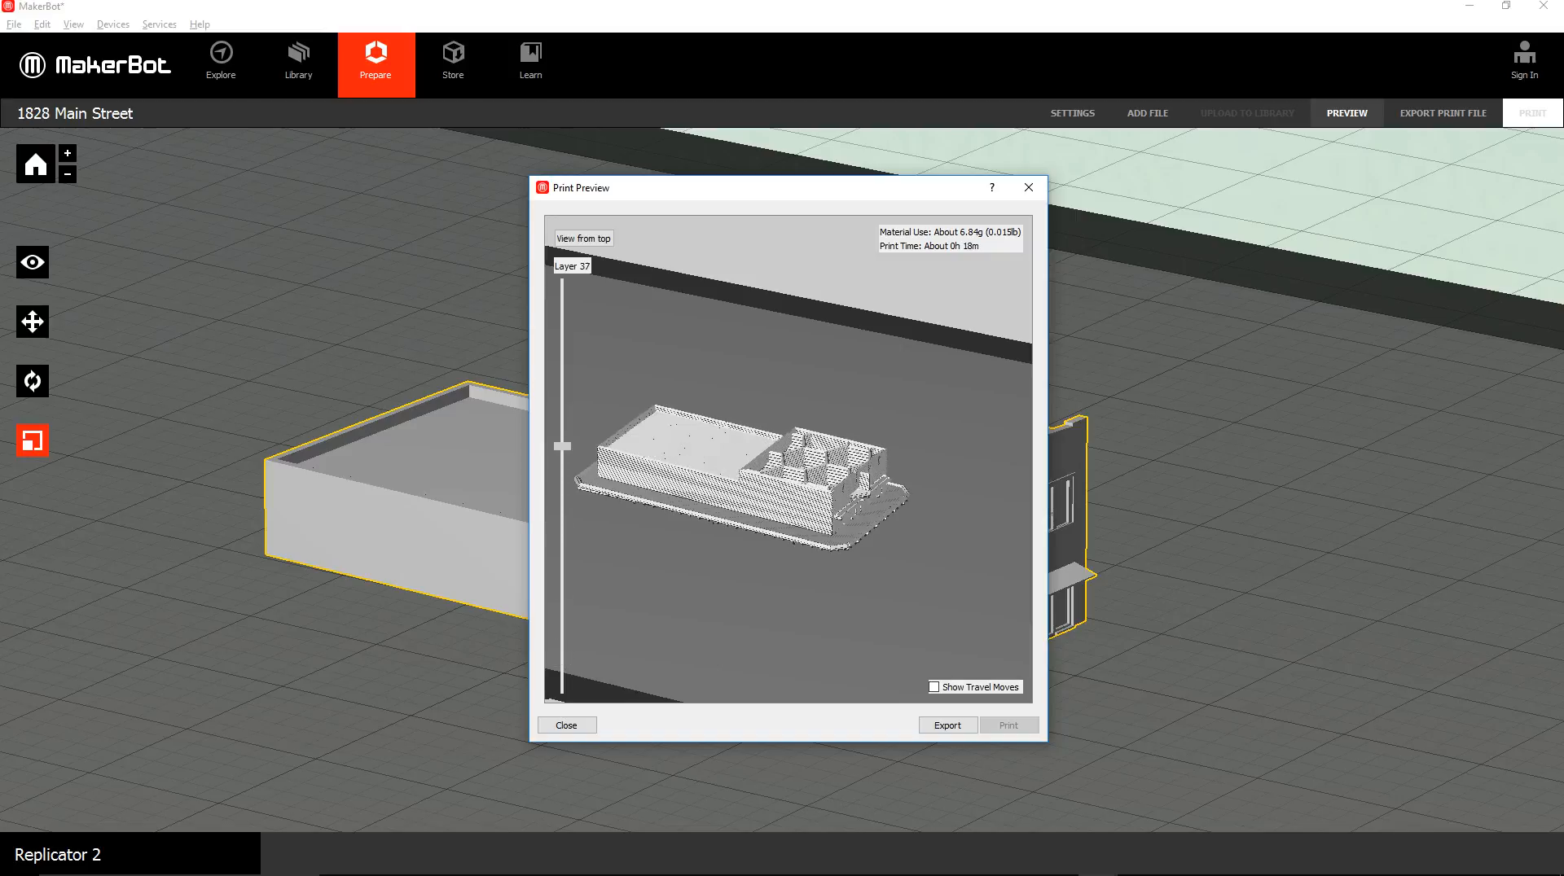
{"action": "left_click_drag", "start_coordinate": [562, 355], "coordinate": [562, 283]}
{"action": "scroll", "coordinate": [788, 459], "scroll_direction": "down", "scroll_amount": 1}
{"action": "scroll", "coordinate": [788, 459], "scroll_direction": "up", "scroll_amount": 8}
{"action": "left_click_drag", "start_coordinate": [788, 458], "coordinate": [802, 354]}
{"action": "left_click_drag", "start_coordinate": [862, 576], "coordinate": [840, 570]}
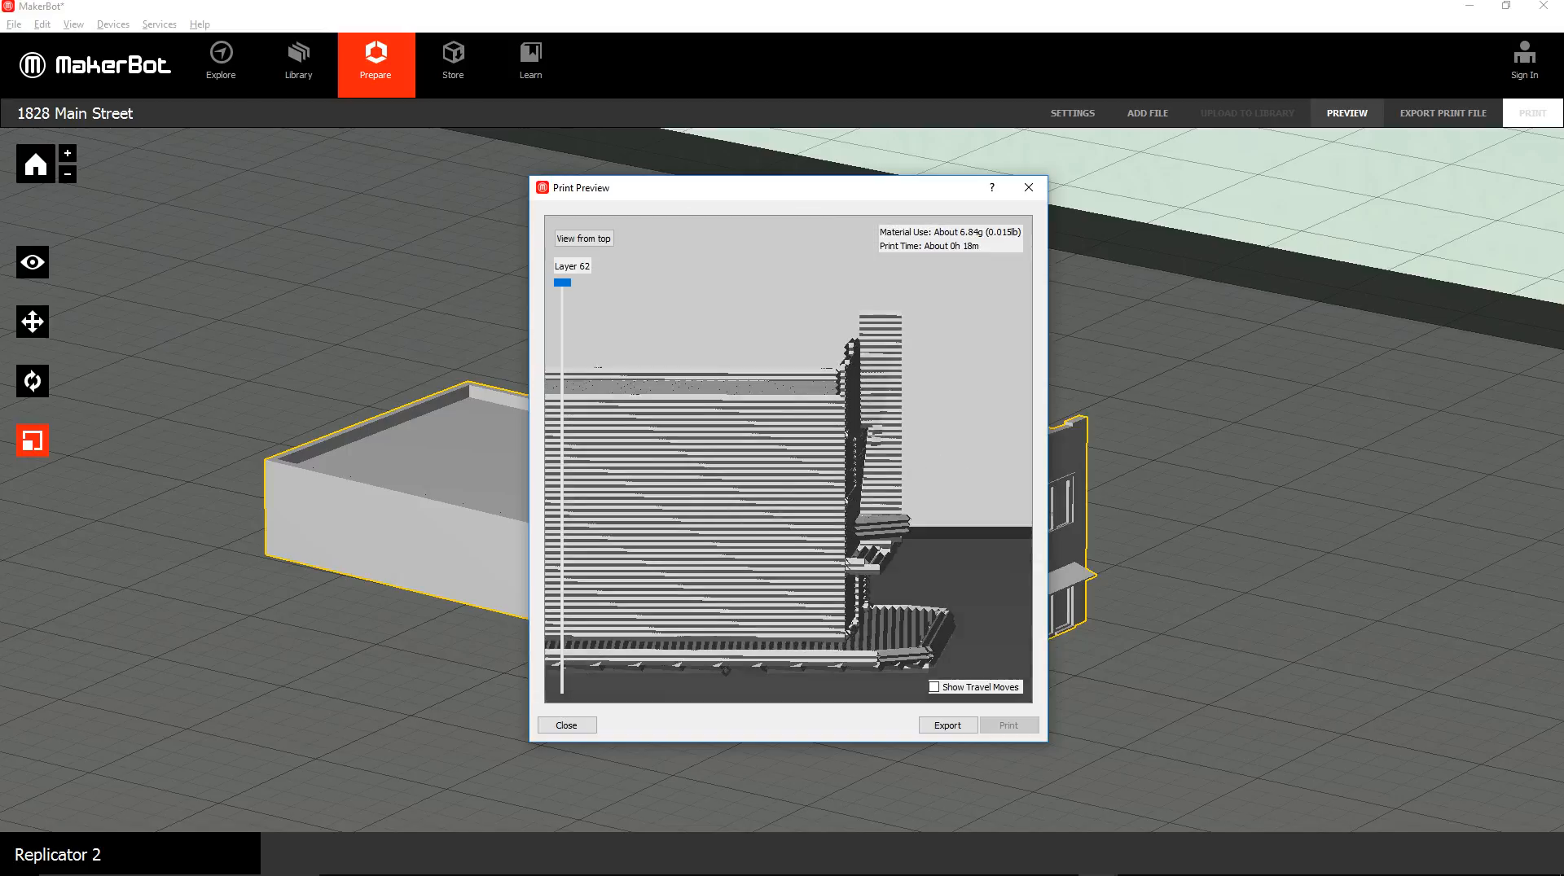
{"action": "left_click_drag", "start_coordinate": [841, 489], "coordinate": [709, 513]}
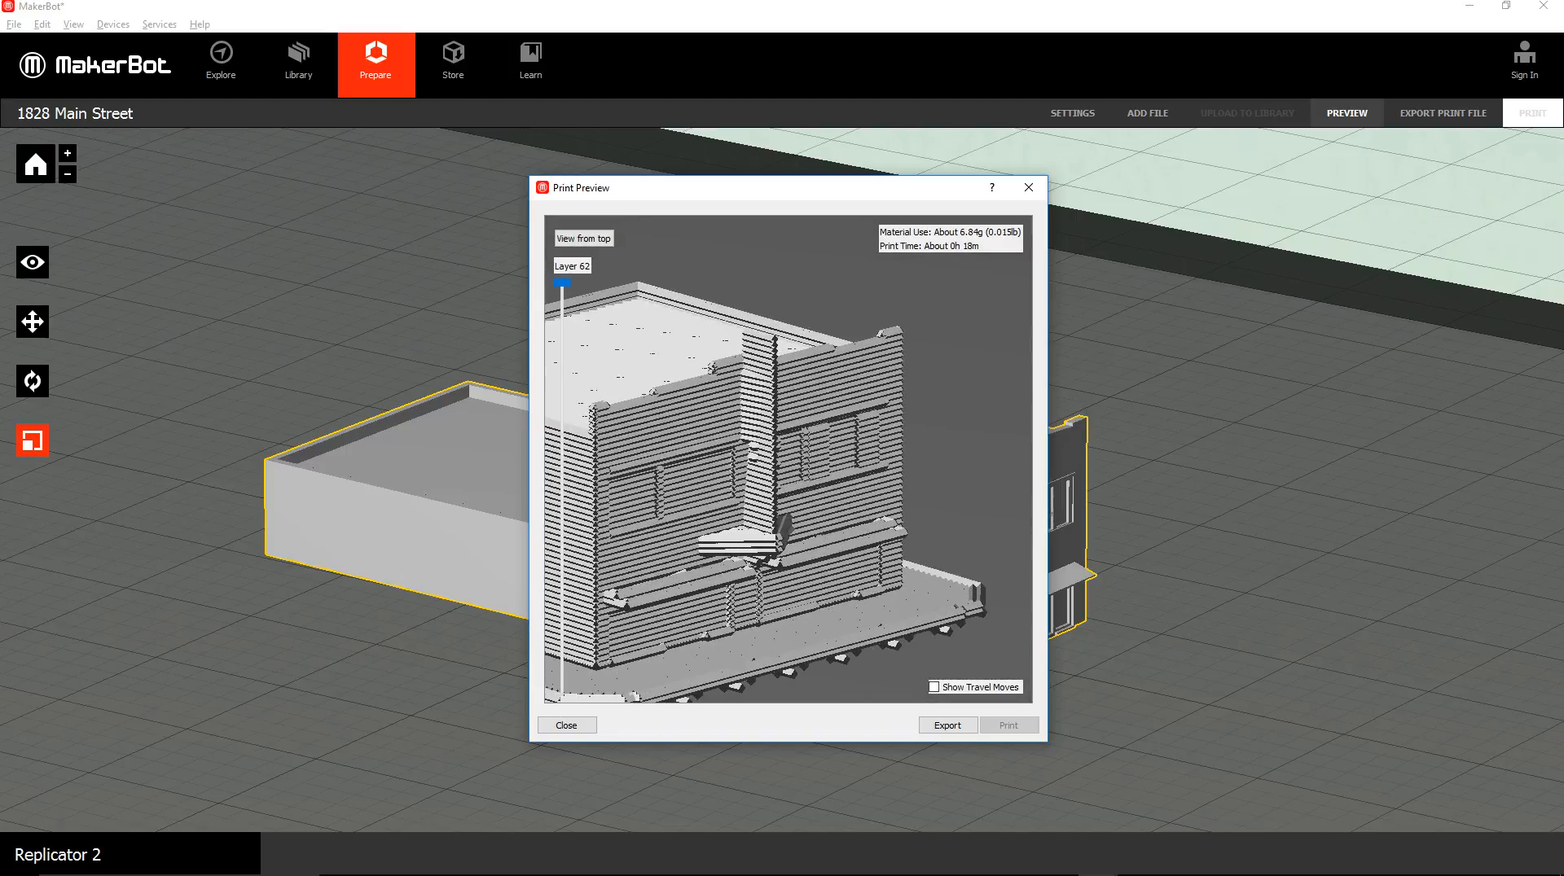
{"action": "left_click_drag", "start_coordinate": [708, 513], "coordinate": [590, 473]}
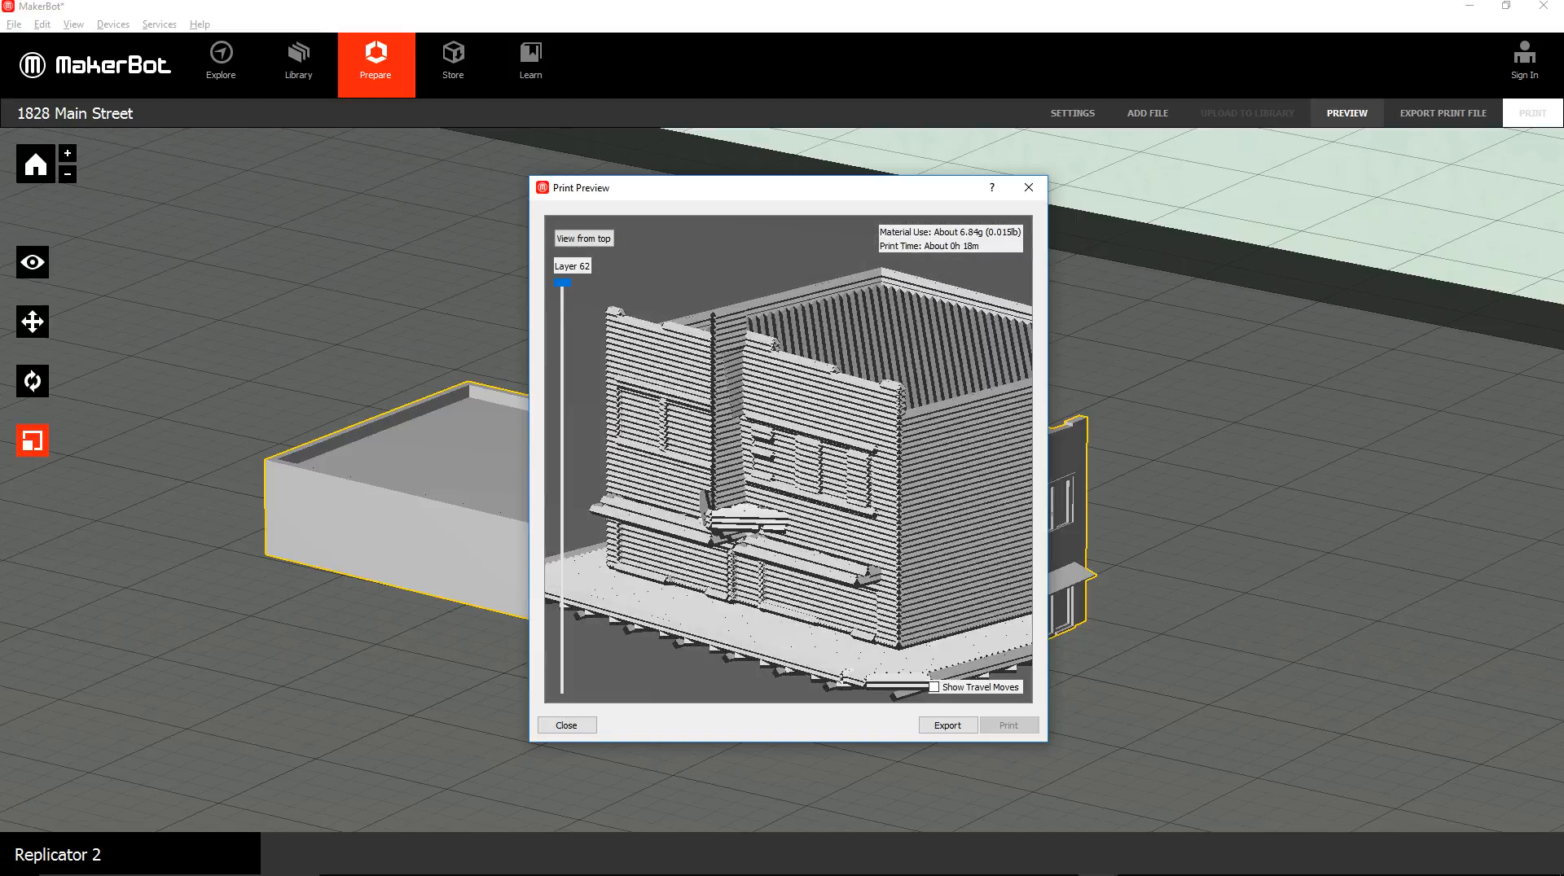
{"action": "scroll", "coordinate": [789, 458], "scroll_direction": "down", "scroll_amount": 5}
{"action": "middle_click_drag", "start_coordinate": [788, 459], "coordinate": [692, 474]}
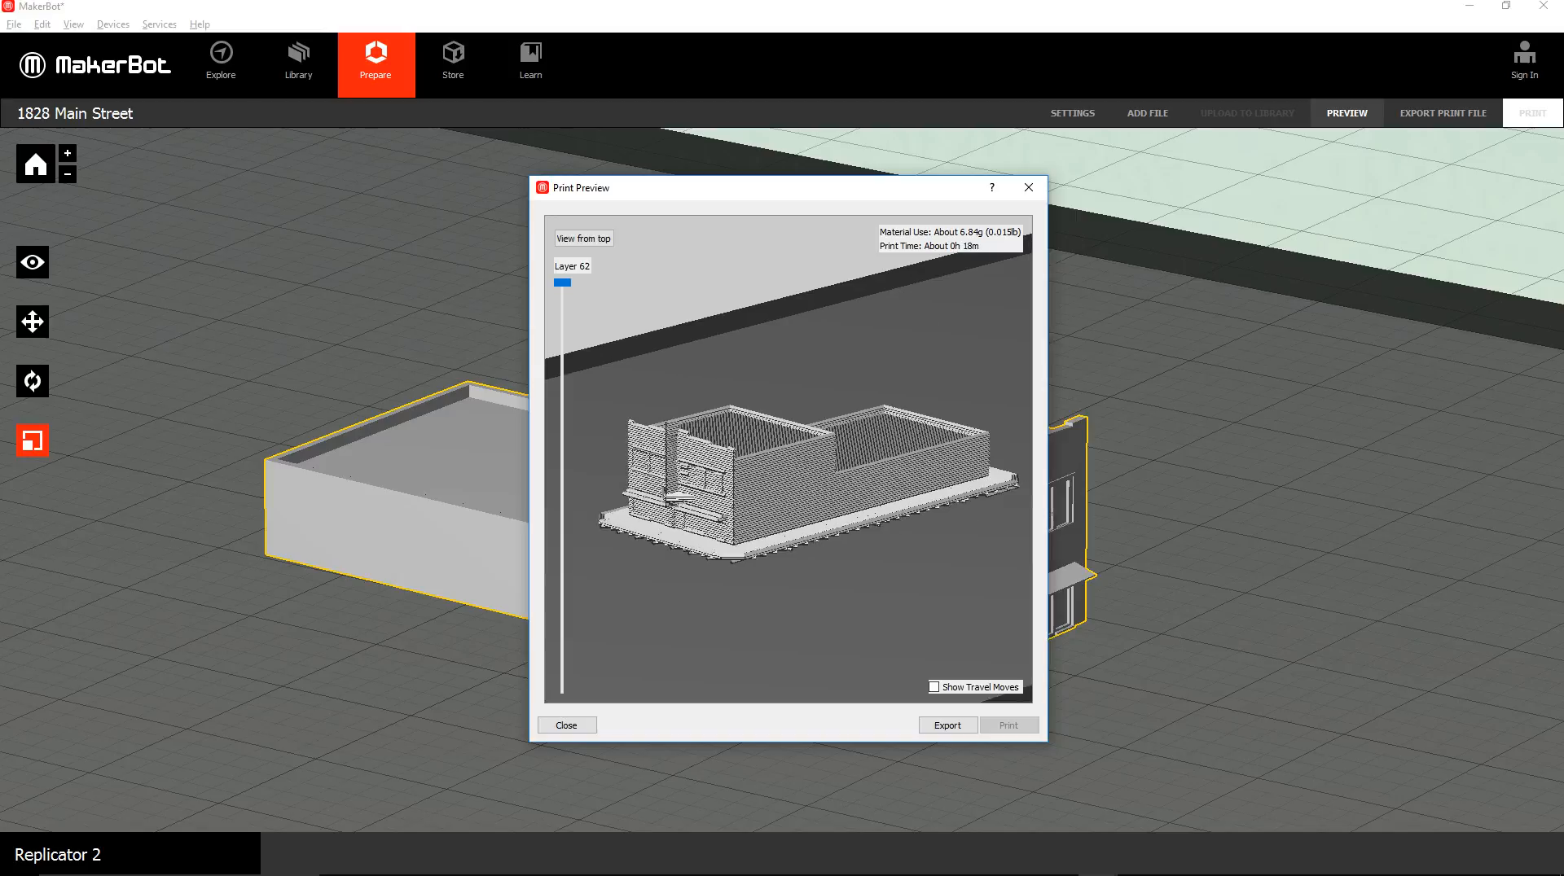
Step: Export '1828 Main Street.x3g' to the build folder, replacing the existing copy
{"action": "left_click", "coordinate": [947, 725]}
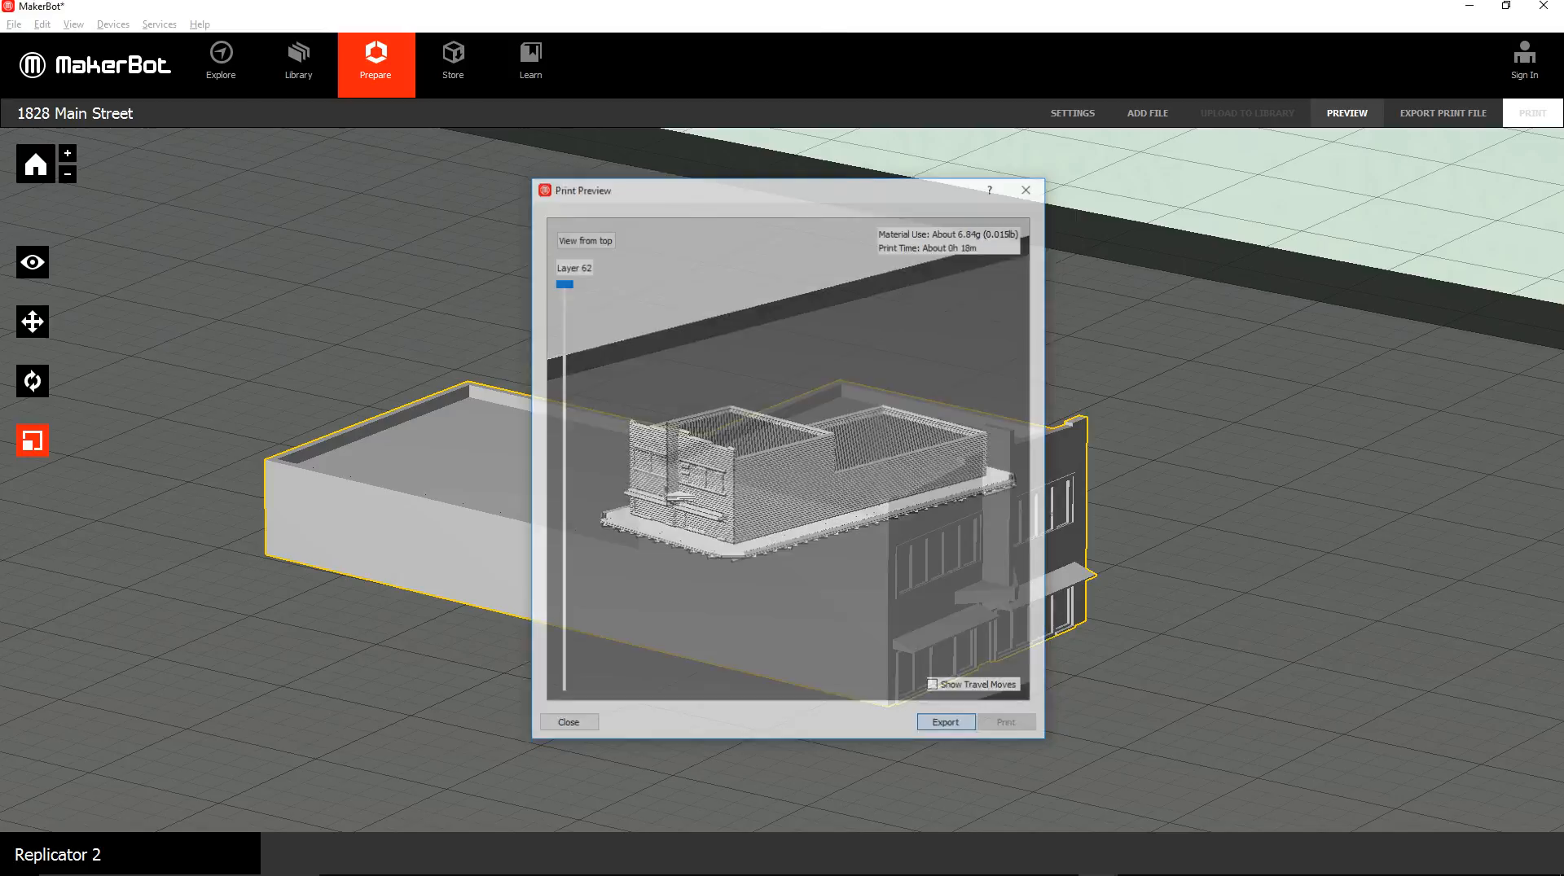
{"action": "left_click", "coordinate": [212, 128]}
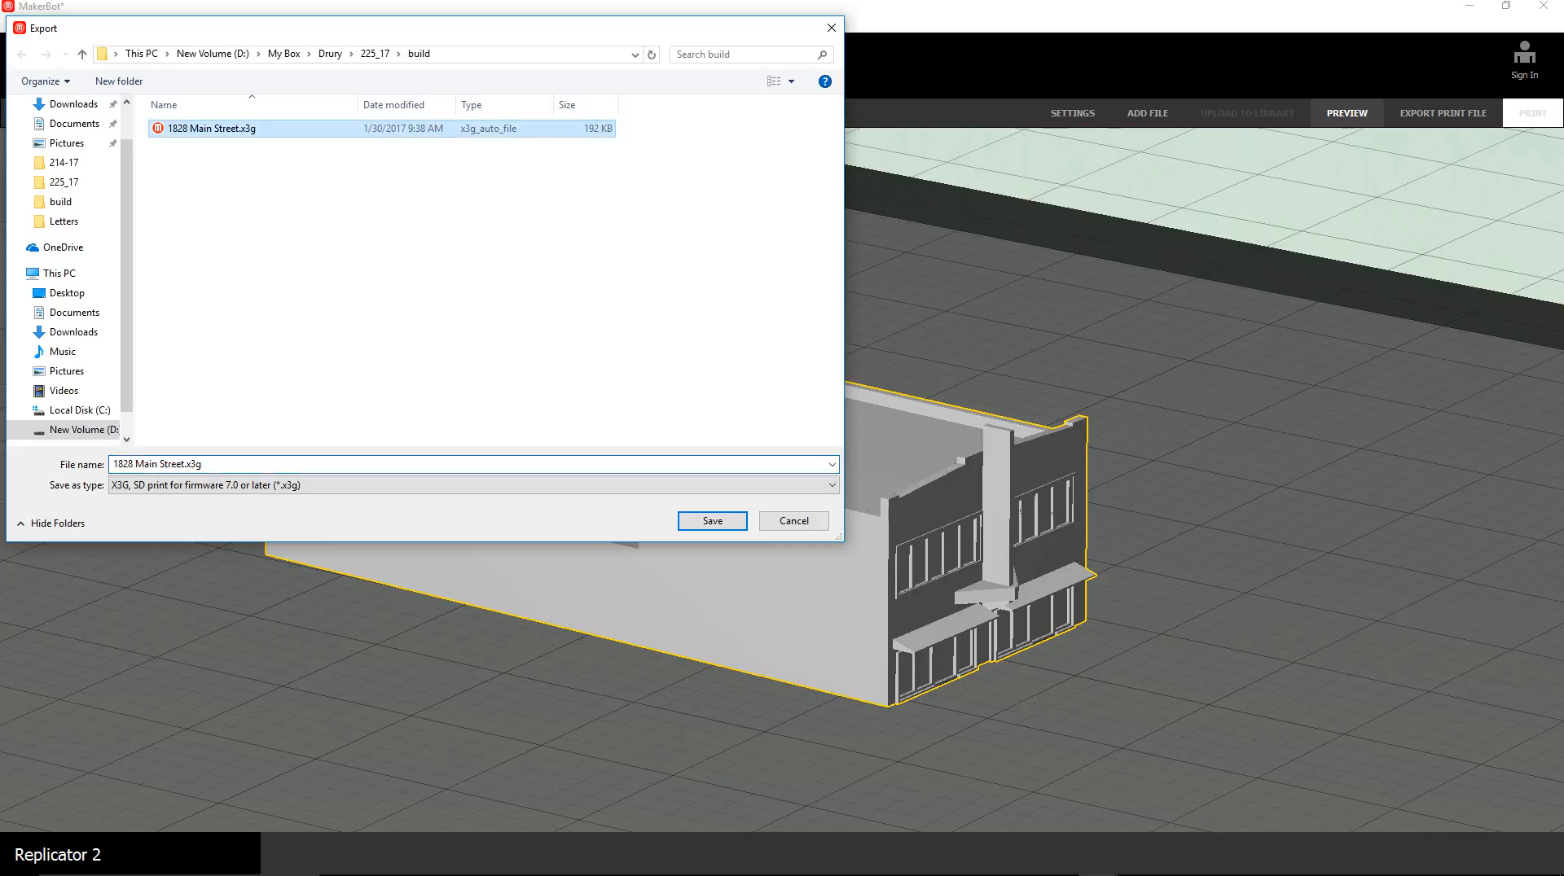
{"action": "left_click", "coordinate": [712, 520]}
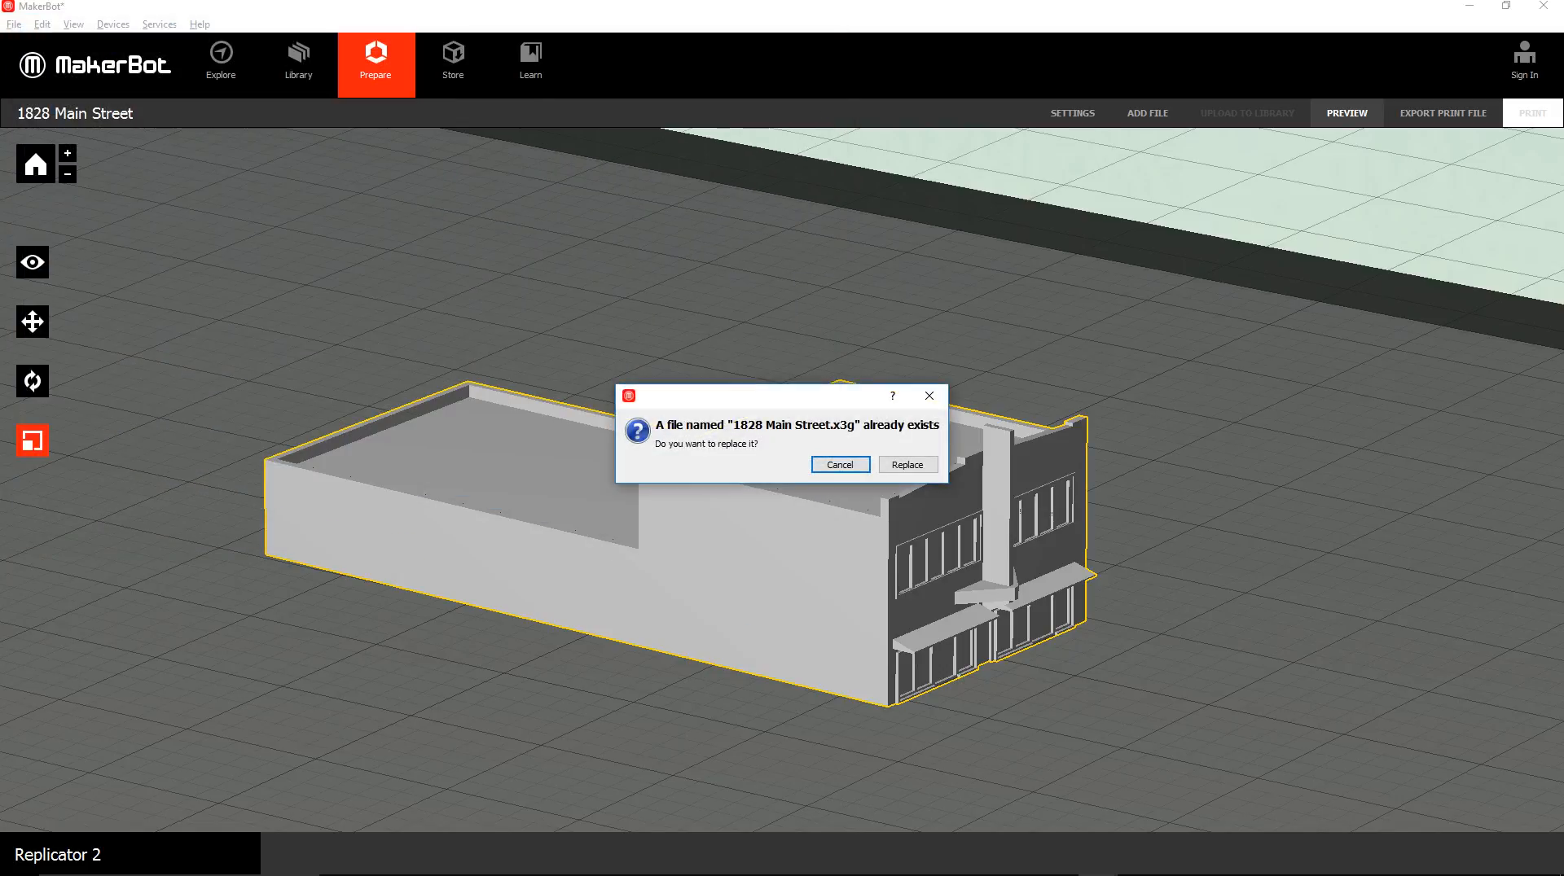
{"action": "key", "text": "Return"}
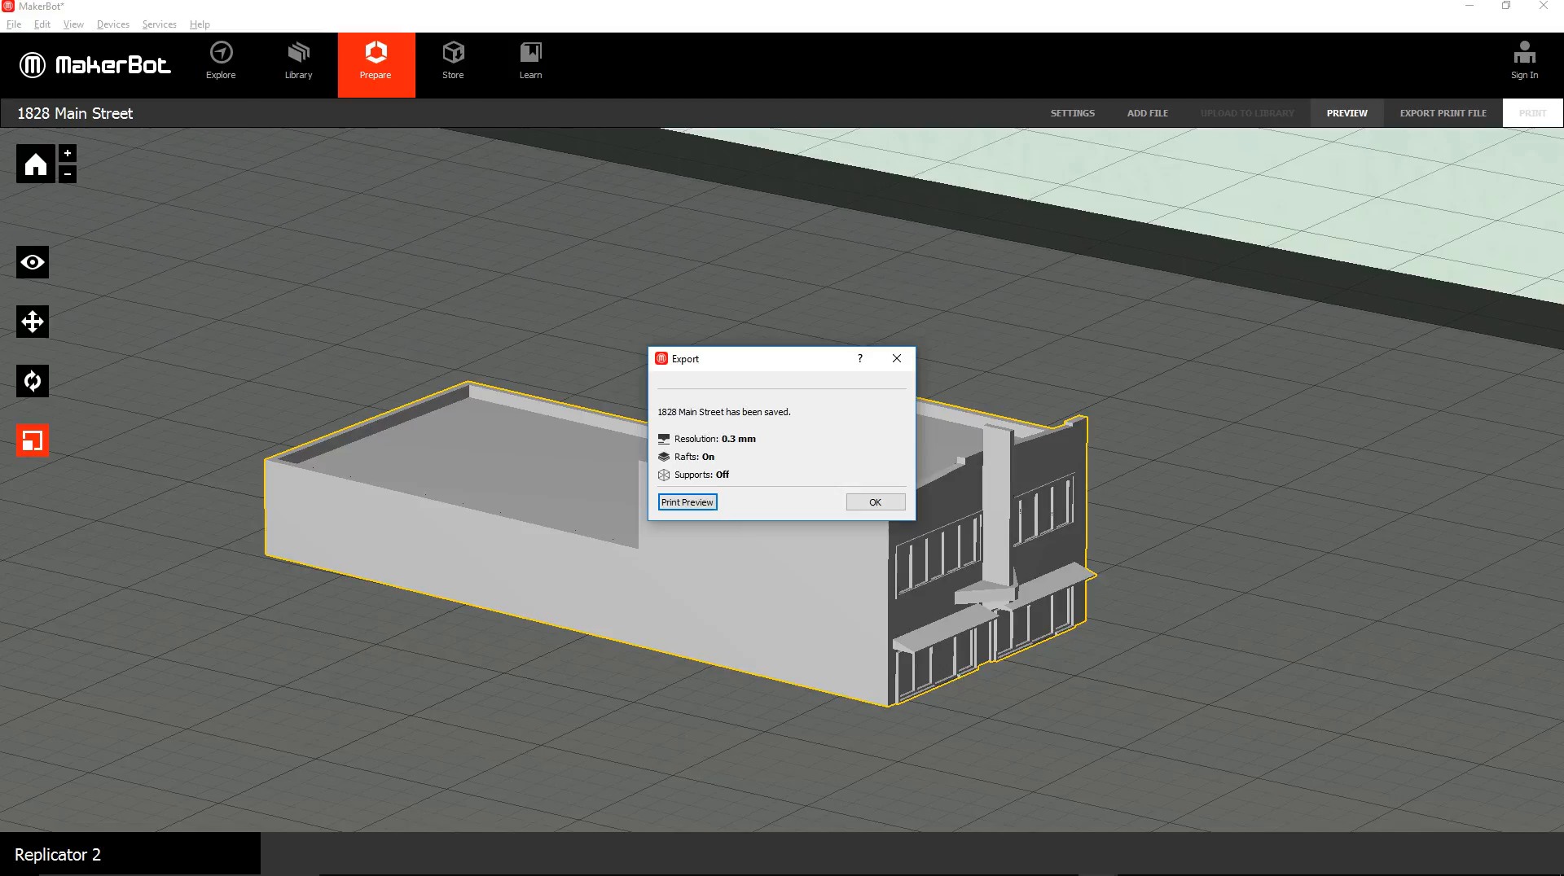
{"action": "left_click", "coordinate": [875, 502]}
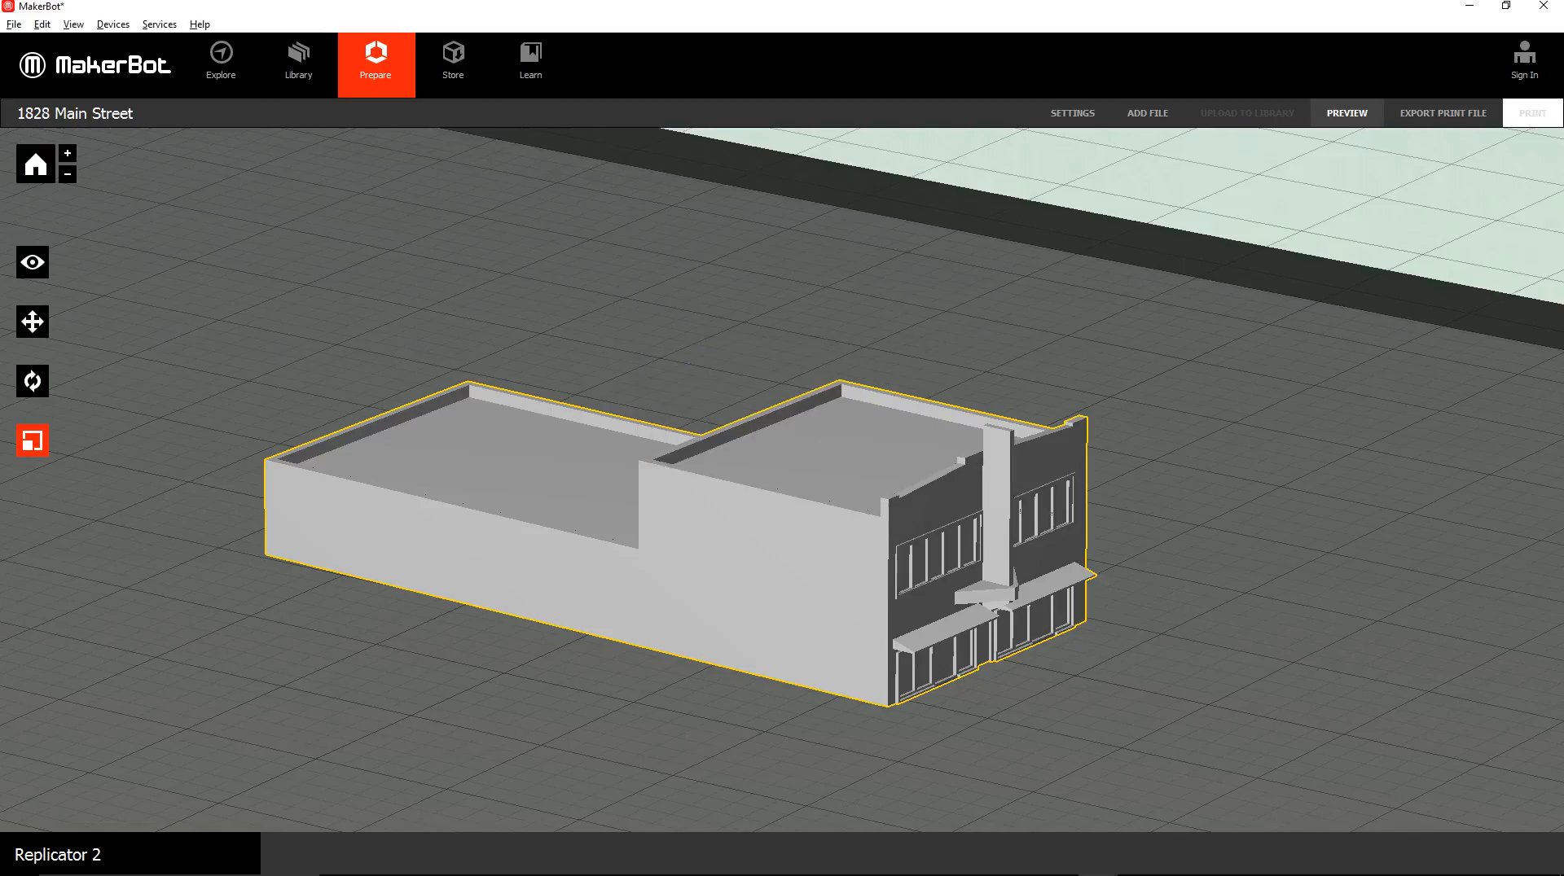
{"action": "mouse_move", "coordinate": [782, 480]}
{"action": "right_mouse_down"}
{"action": "mouse_move", "coordinate": [766, 407]}
{"action": "mouse_move", "coordinate": [782, 481]}
{"action": "right_mouse_up"}
{"action": "middle_click_drag", "start_coordinate": [782, 480], "coordinate": [824, 483]}
{"action": "scroll", "coordinate": [782, 480], "scroll_direction": "down", "scroll_amount": 2}
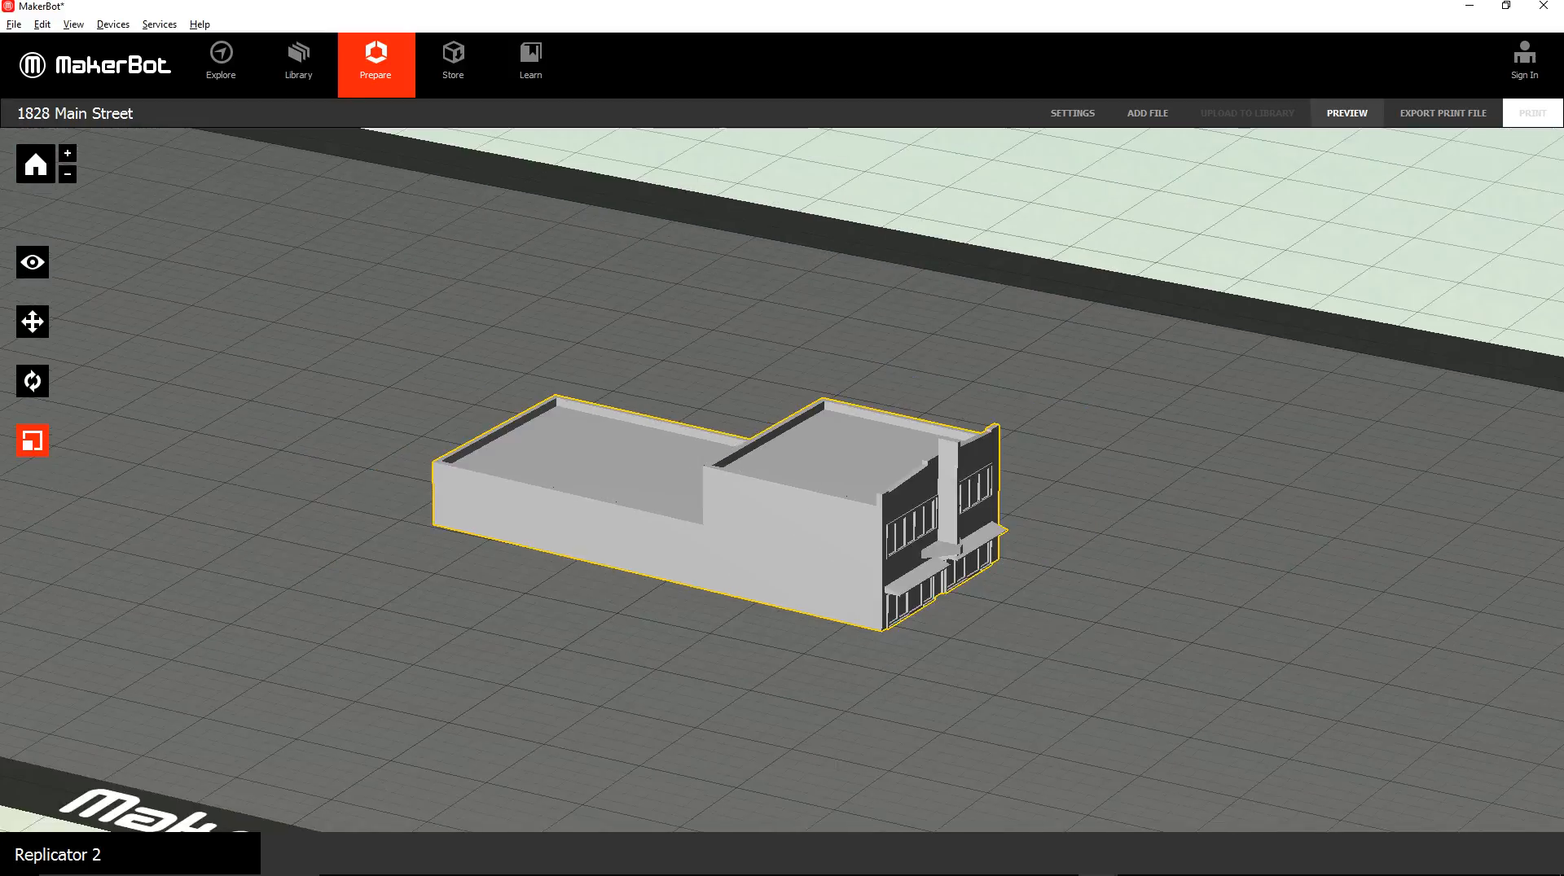
Step: Load the 1828 Main STL into Cura at 126.0 × 55.4 × 37.8 mm, then return to the Excel scale calculator
{"action": "key", "text": "alt+Tab"}
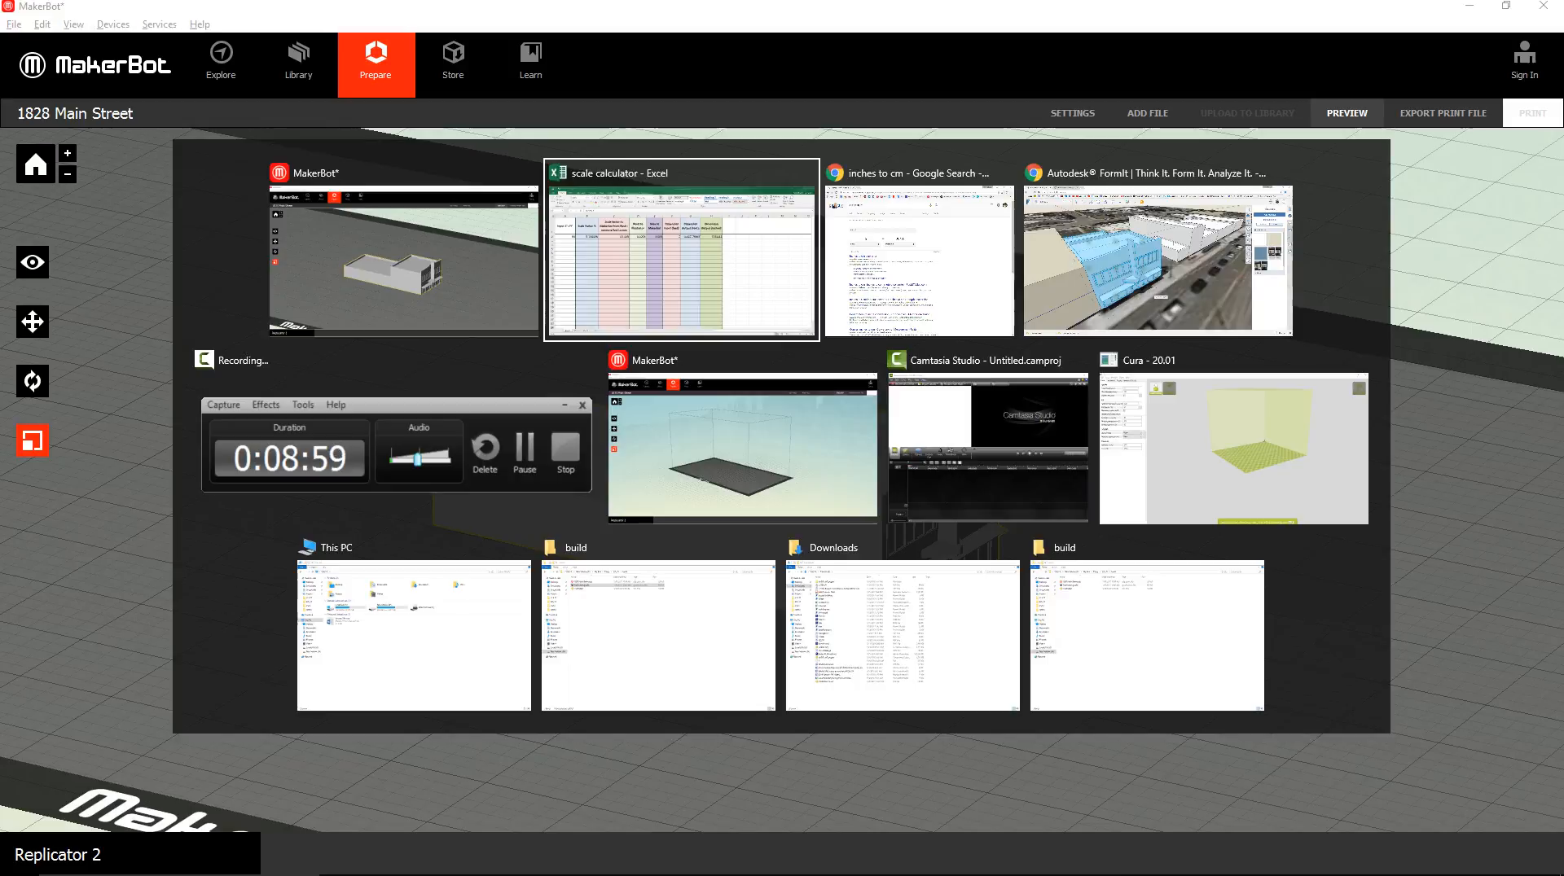
{"action": "key", "text": "alt+Tab"}
{"action": "key", "text": "alt+Tab"}
{"action": "key", "text": "alt+Tab"}
{"action": "key", "text": "alt+Tab"}
{"action": "key", "text": "alt+Tab"}
{"action": "key", "text": "alt+Tab"}
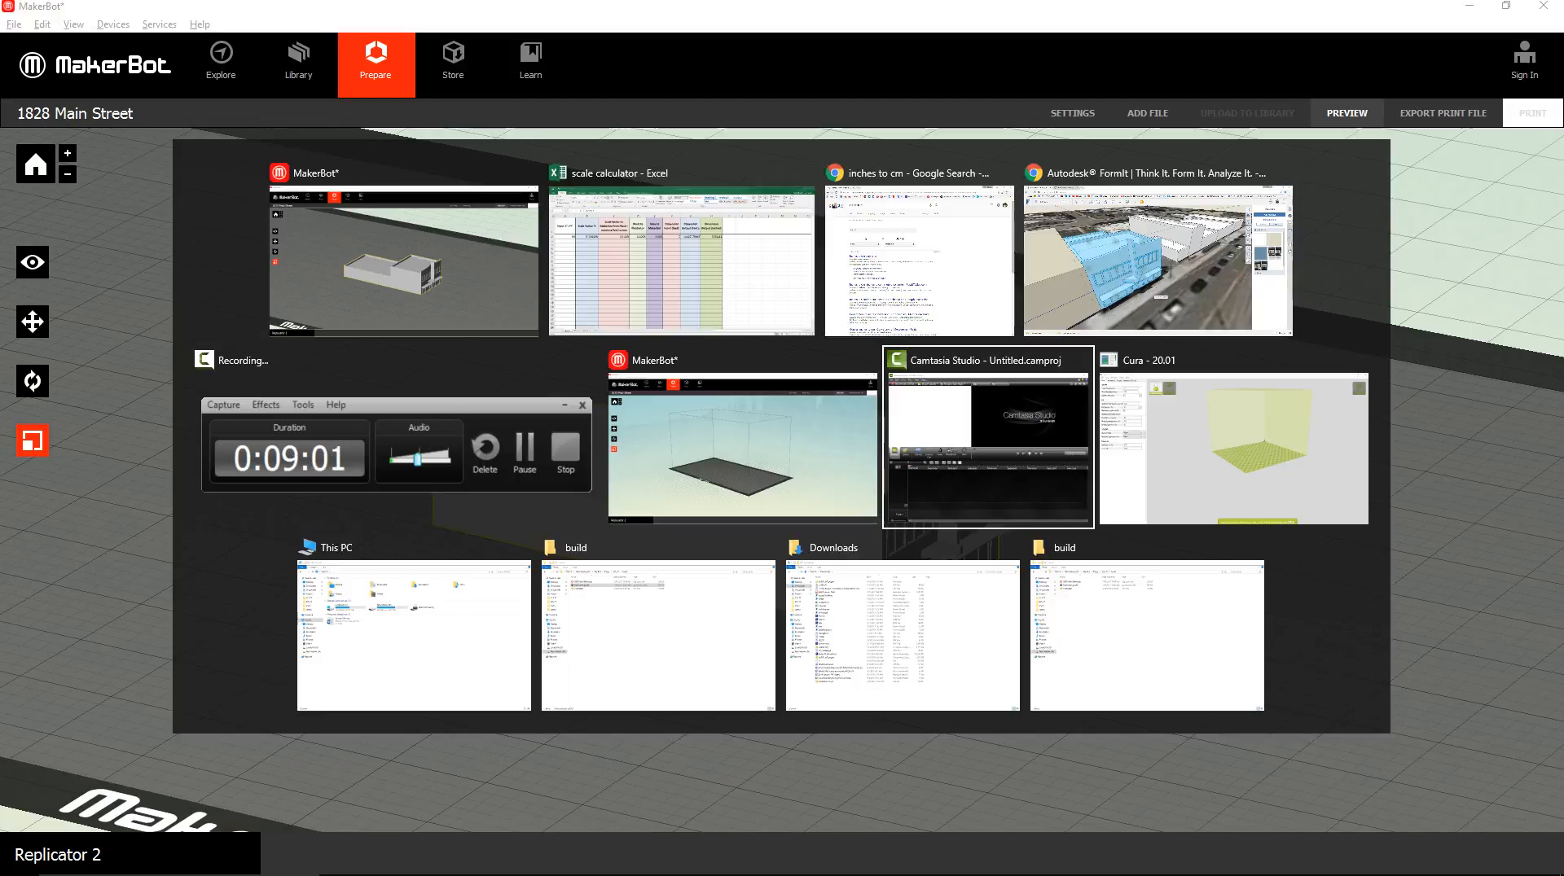
{"action": "scroll", "coordinate": [928, 367], "scroll_direction": "down", "scroll_amount": 2}
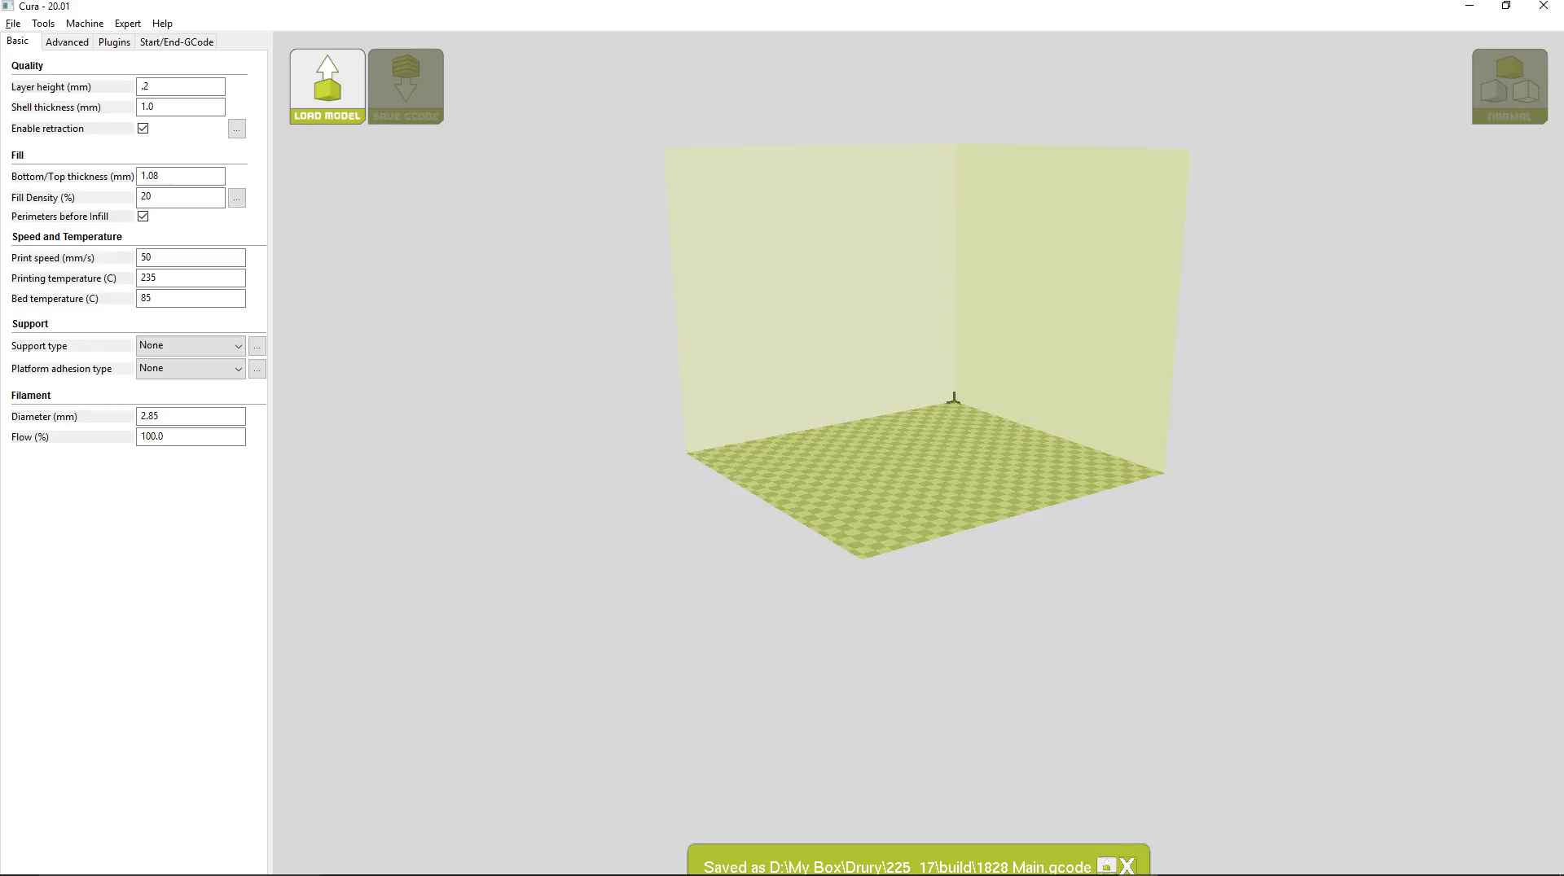
{"action": "key", "text": "ctrl+l"}
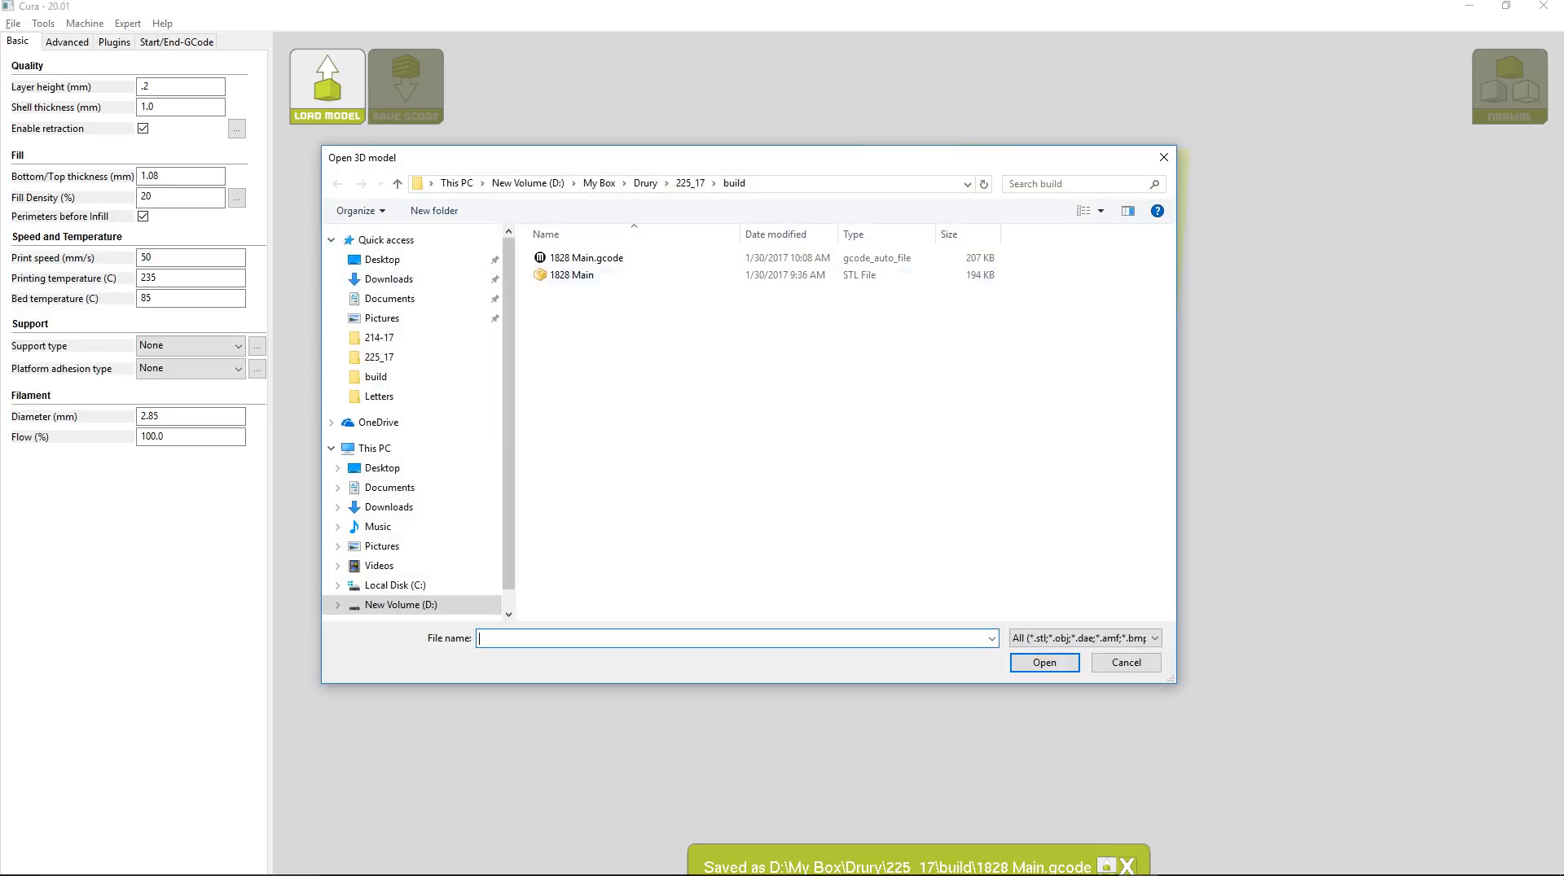
{"action": "left_click", "coordinate": [571, 275]}
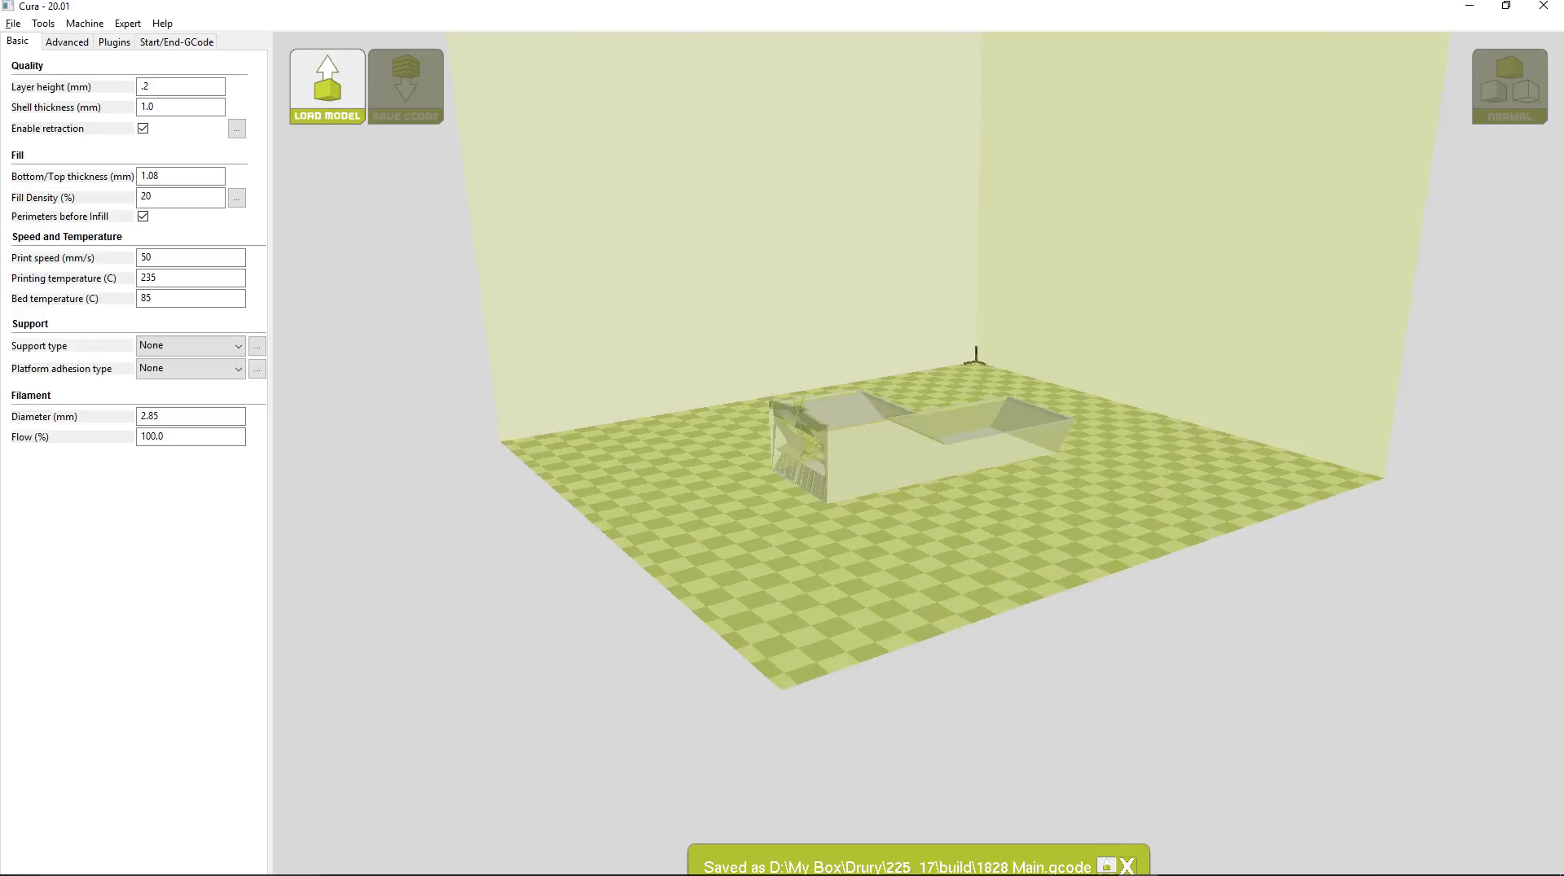
{"action": "key", "text": "Return"}
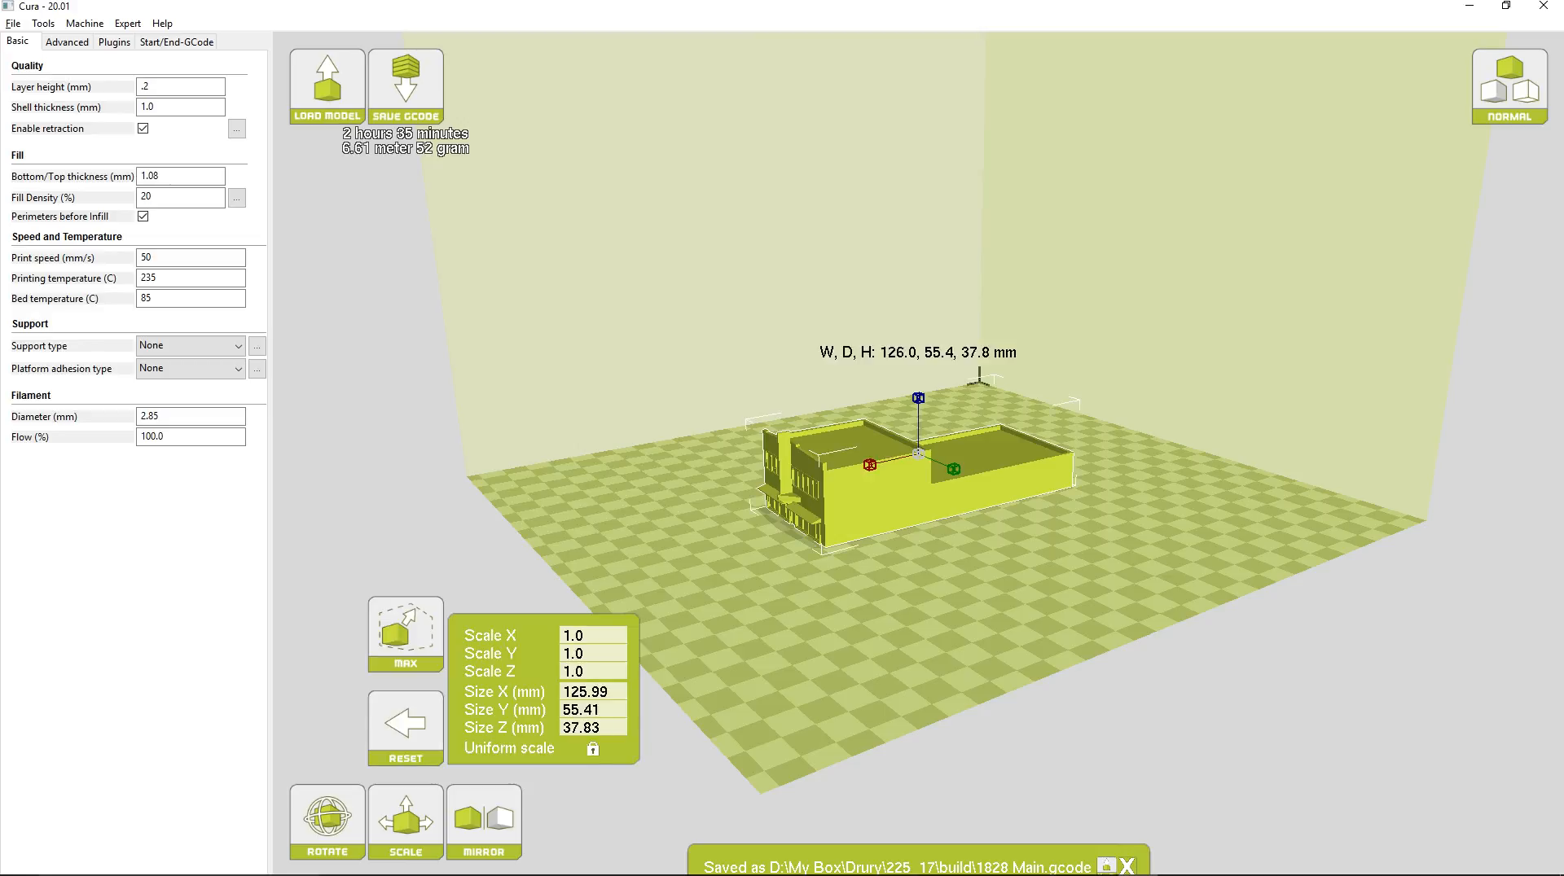
{"action": "key", "text": "alt+Tab"}
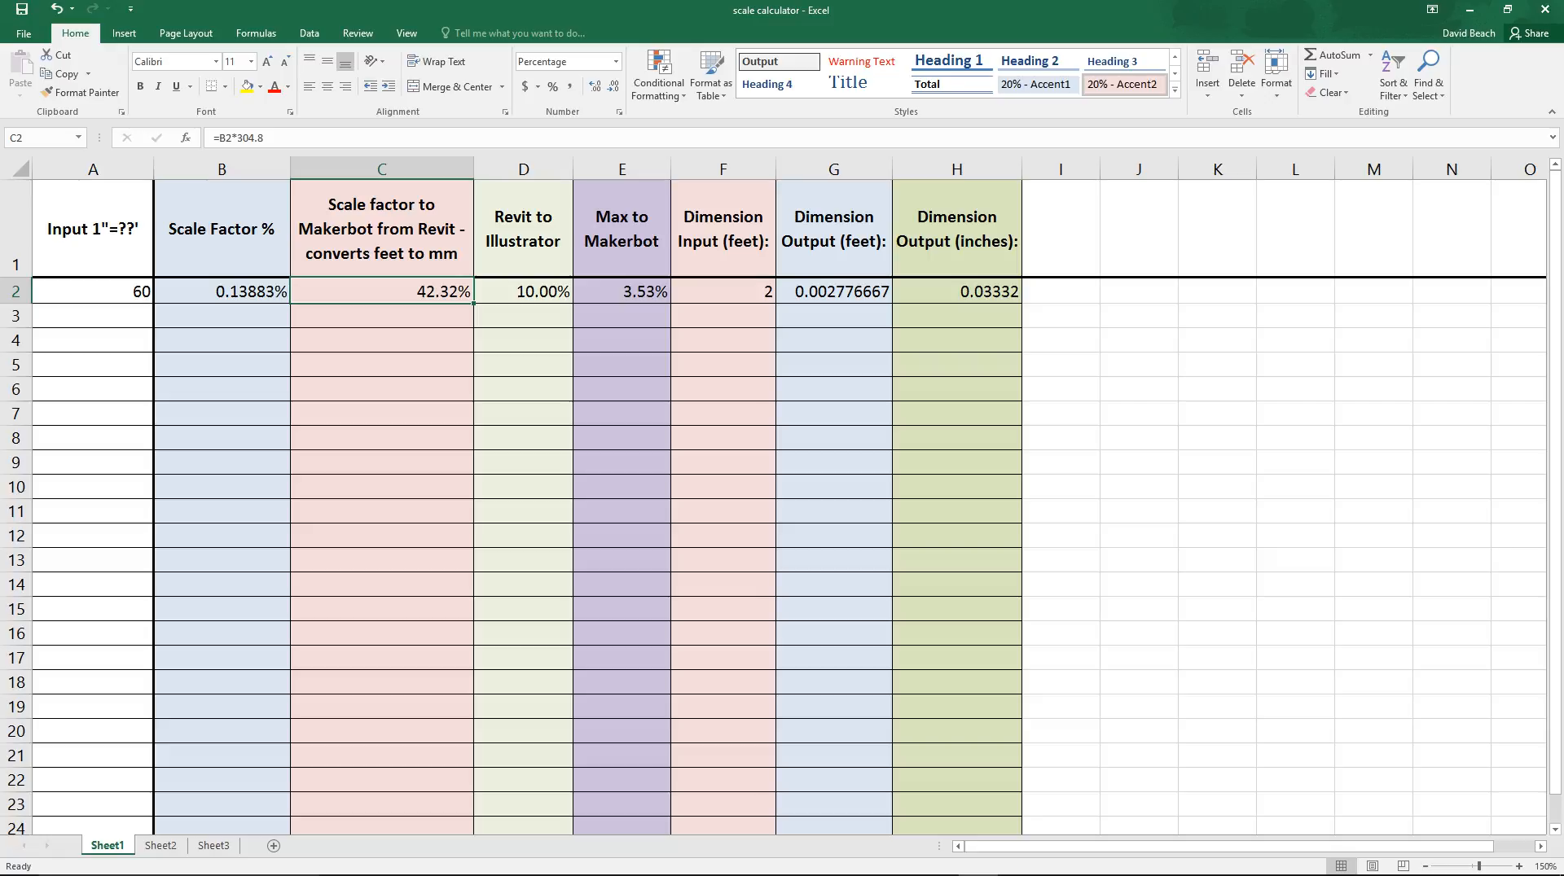
Step: Scale the building uniformly by 0.4232 so it measures 53.3 × 23.5 × 16.0 mm
{"action": "key", "text": "alt+Tab"}
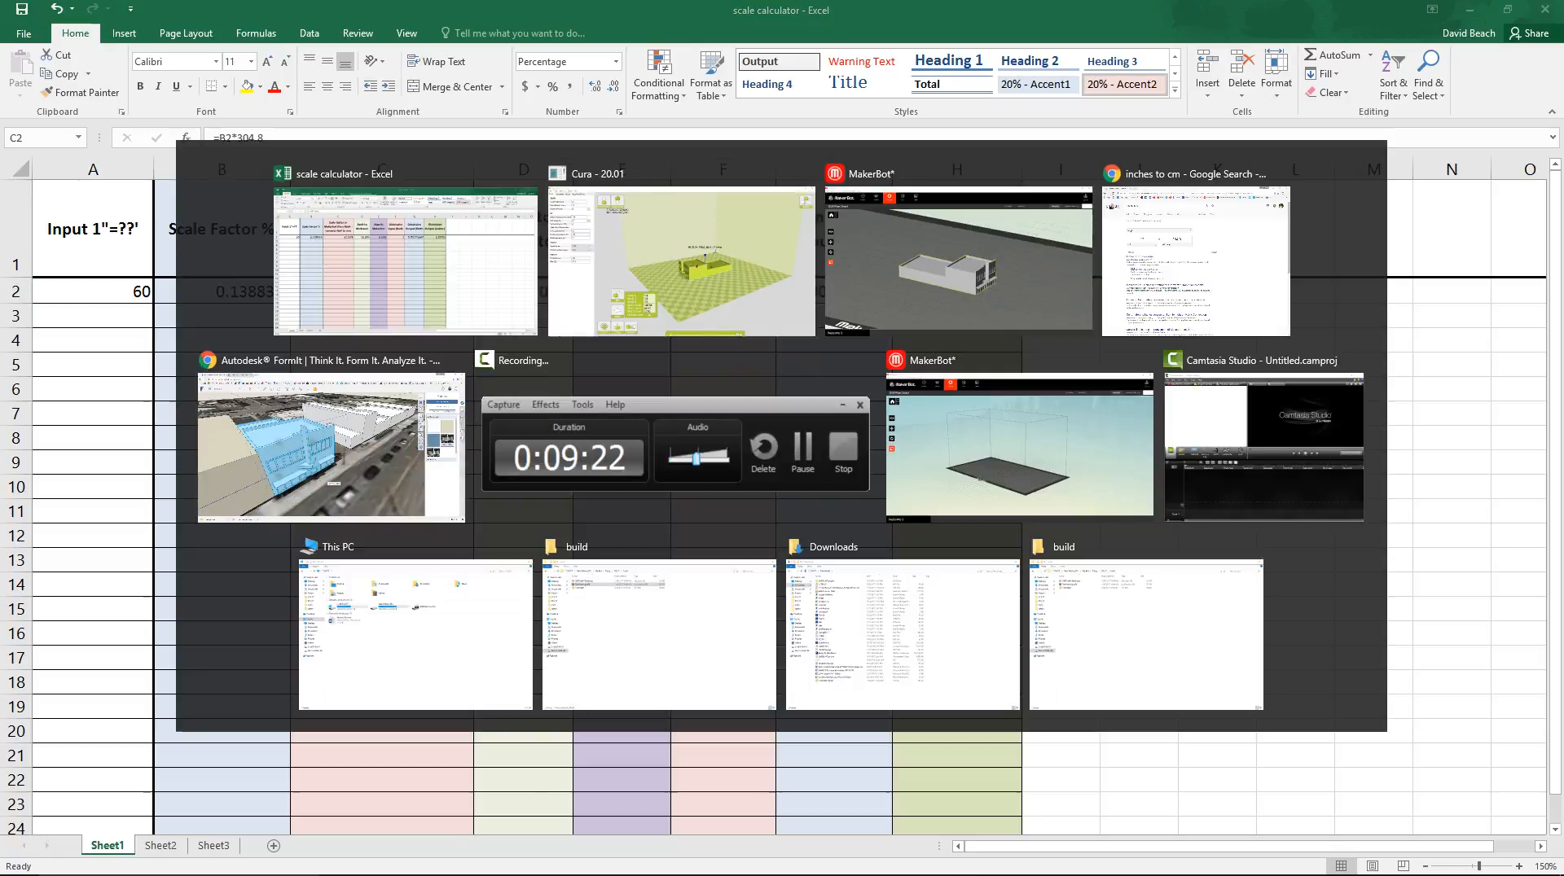
{"action": "left_click", "coordinate": [583, 635]}
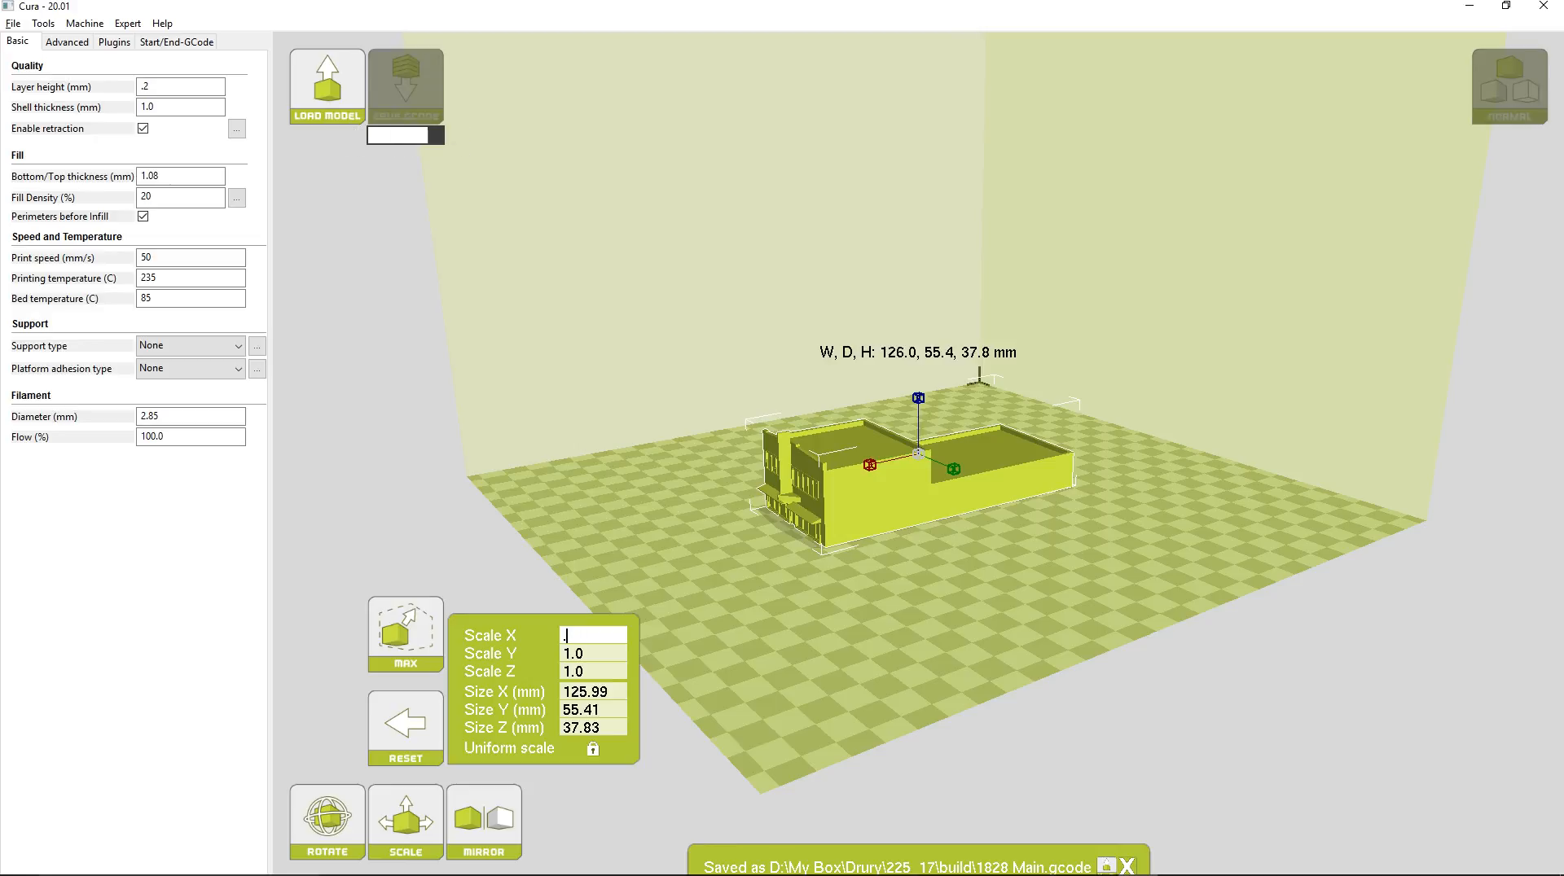
{"action": "type", "text": ".4232"}
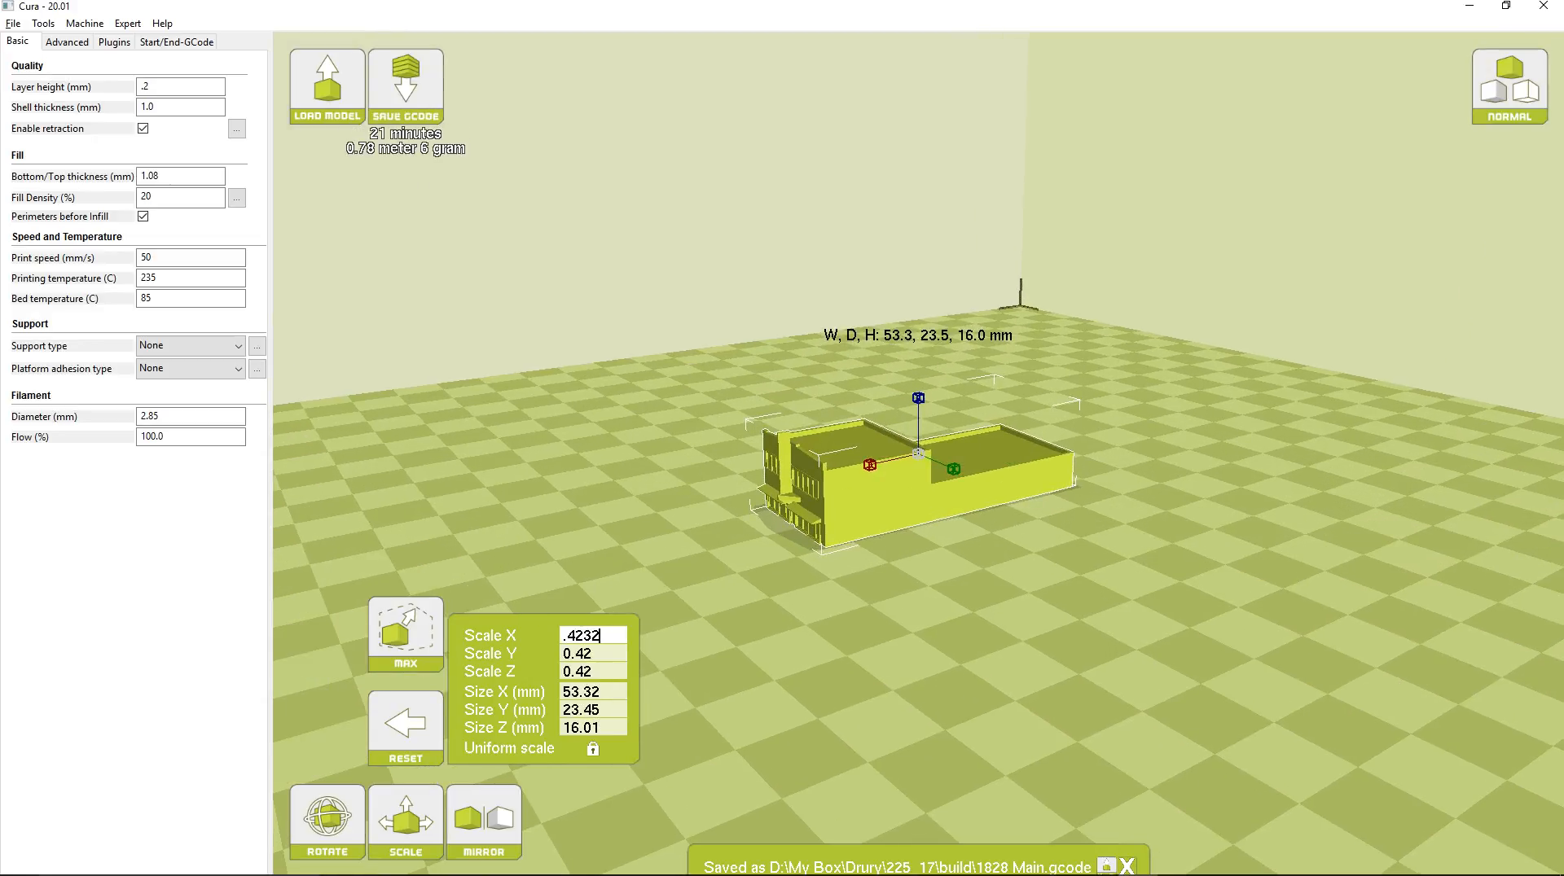
{"action": "left_click", "coordinate": [593, 654]}
{"action": "right_click_drag", "start_coordinate": [815, 570], "coordinate": [899, 576]}
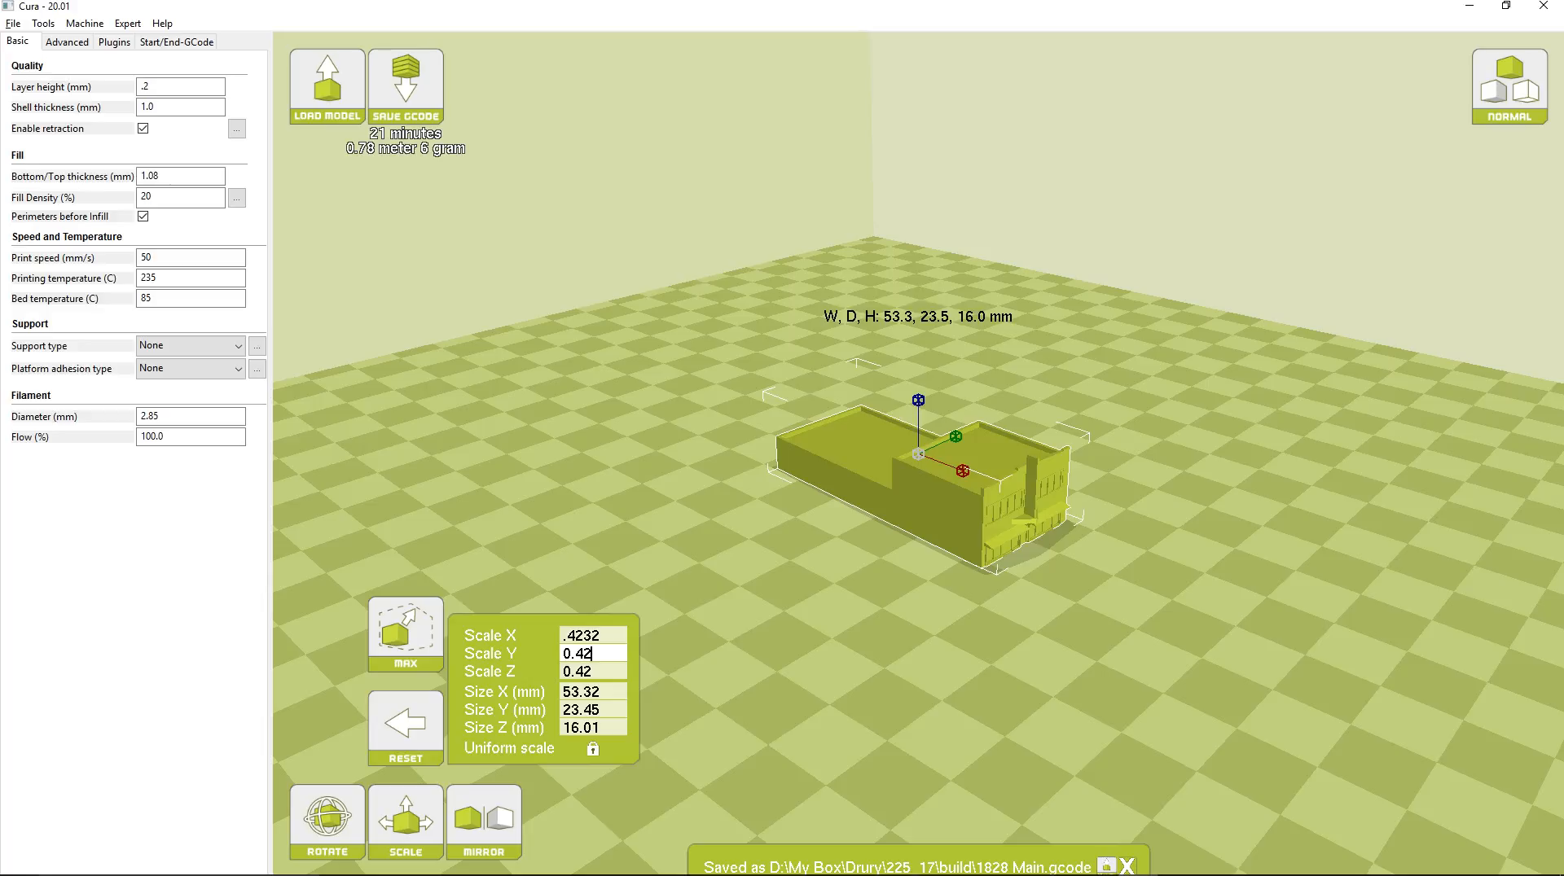
{"action": "left_click", "coordinate": [1508, 86]}
Step: Show the sliced building in layer view up to layer 46, seen from a low angle
{"action": "left_click", "coordinate": [1519, 397]}
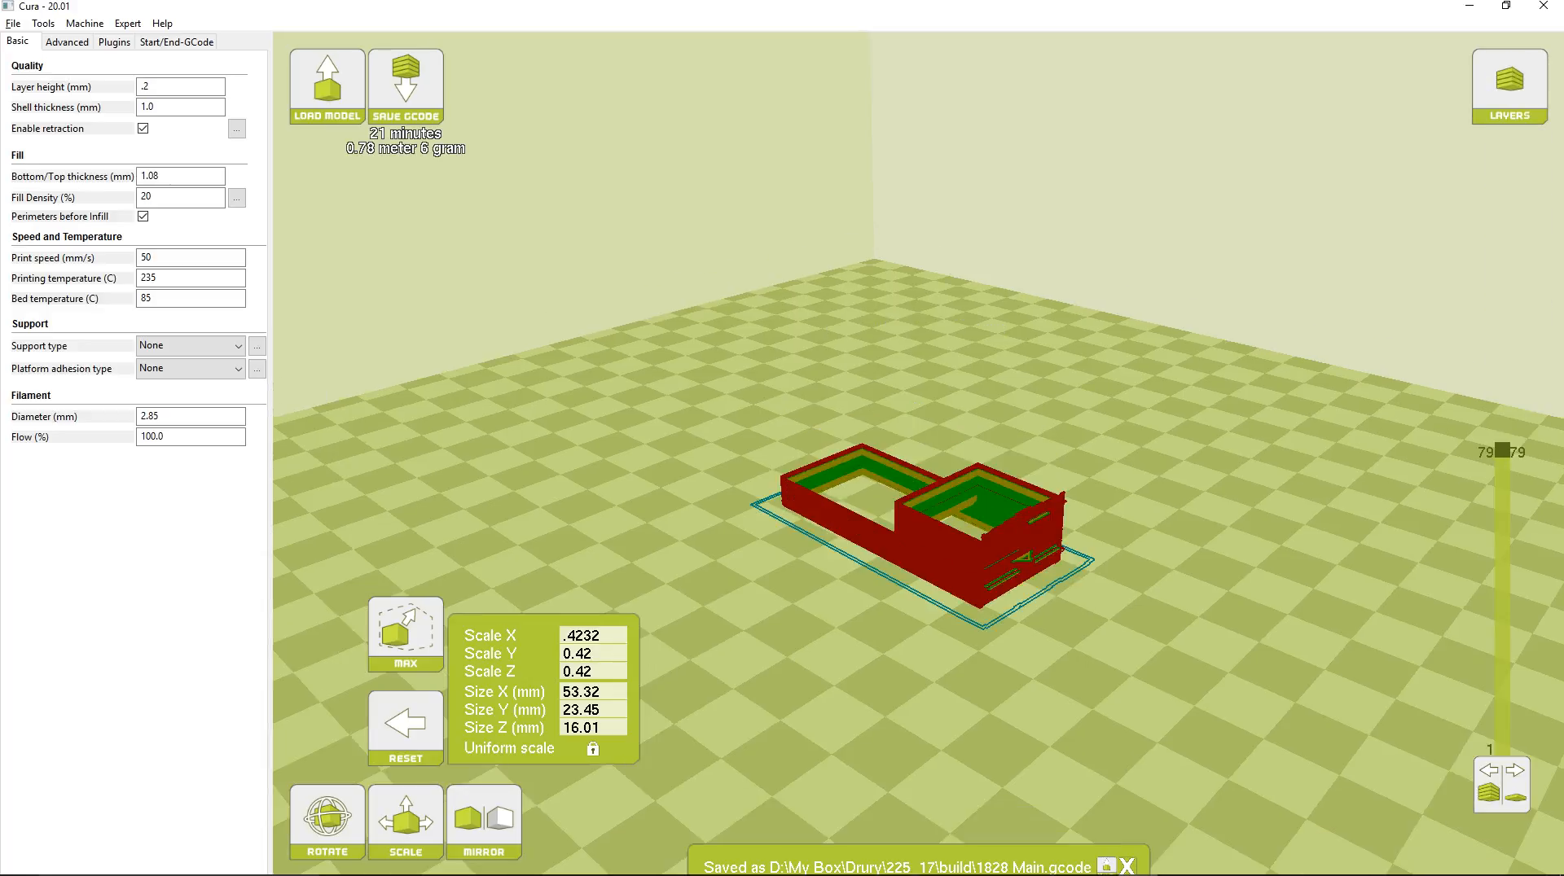
{"action": "mouse_move", "coordinate": [1502, 450]}
{"action": "left_mouse_down"}
{"action": "mouse_move", "coordinate": [1502, 733]}
{"action": "mouse_move", "coordinate": [1502, 452]}
{"action": "left_mouse_up"}
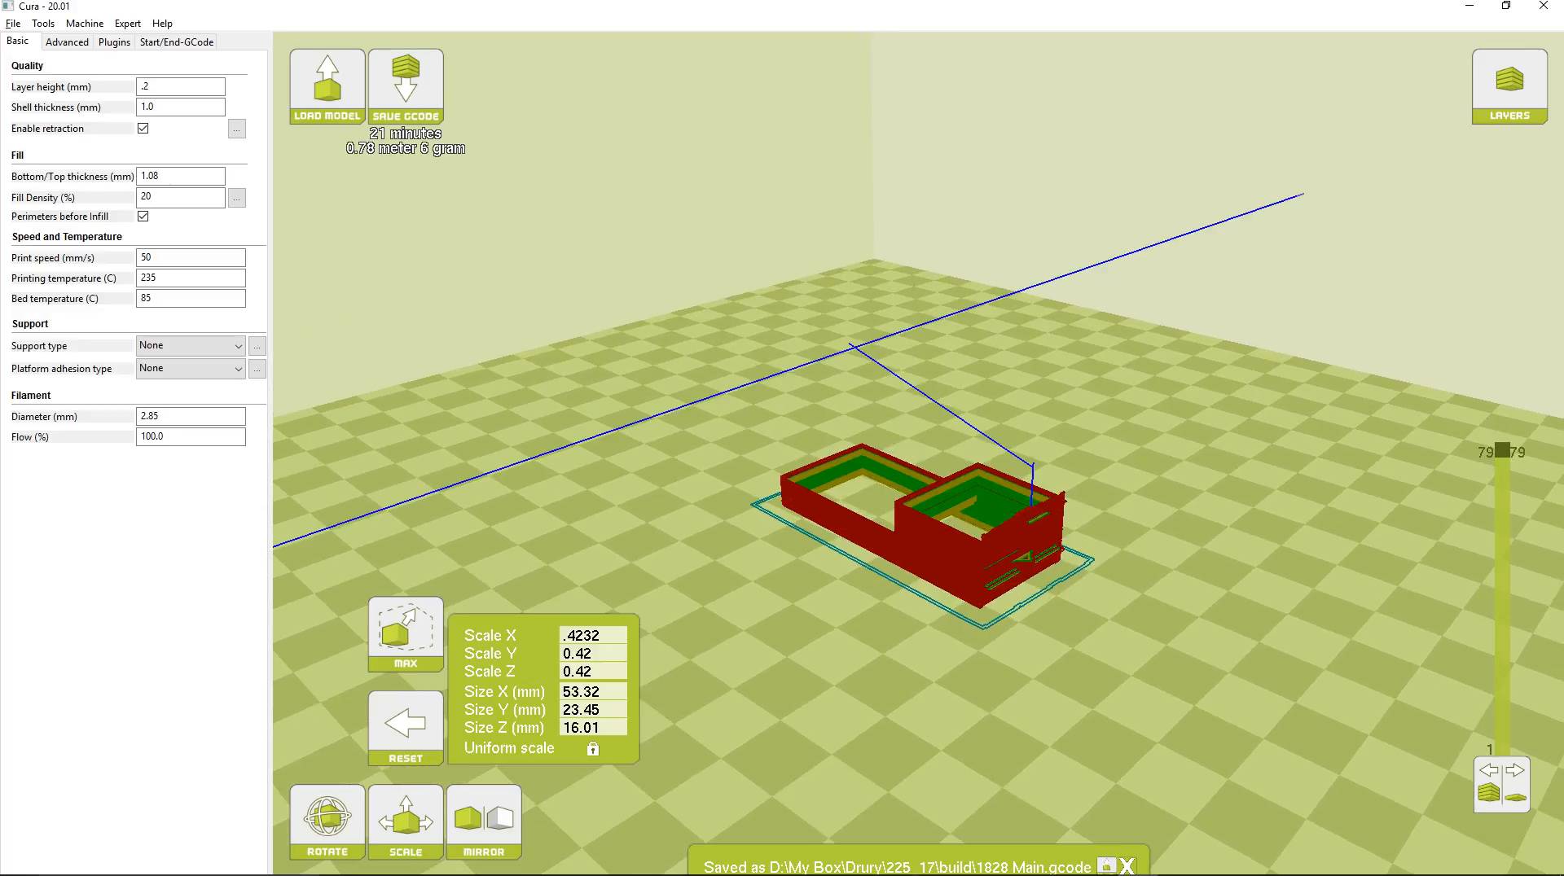
{"action": "scroll", "coordinate": [918, 454], "scroll_direction": "up", "scroll_amount": 3}
{"action": "right_click_drag", "start_coordinate": [918, 454], "coordinate": [923, 442]}
{"action": "scroll", "coordinate": [918, 453], "scroll_direction": "up", "scroll_amount": 1}
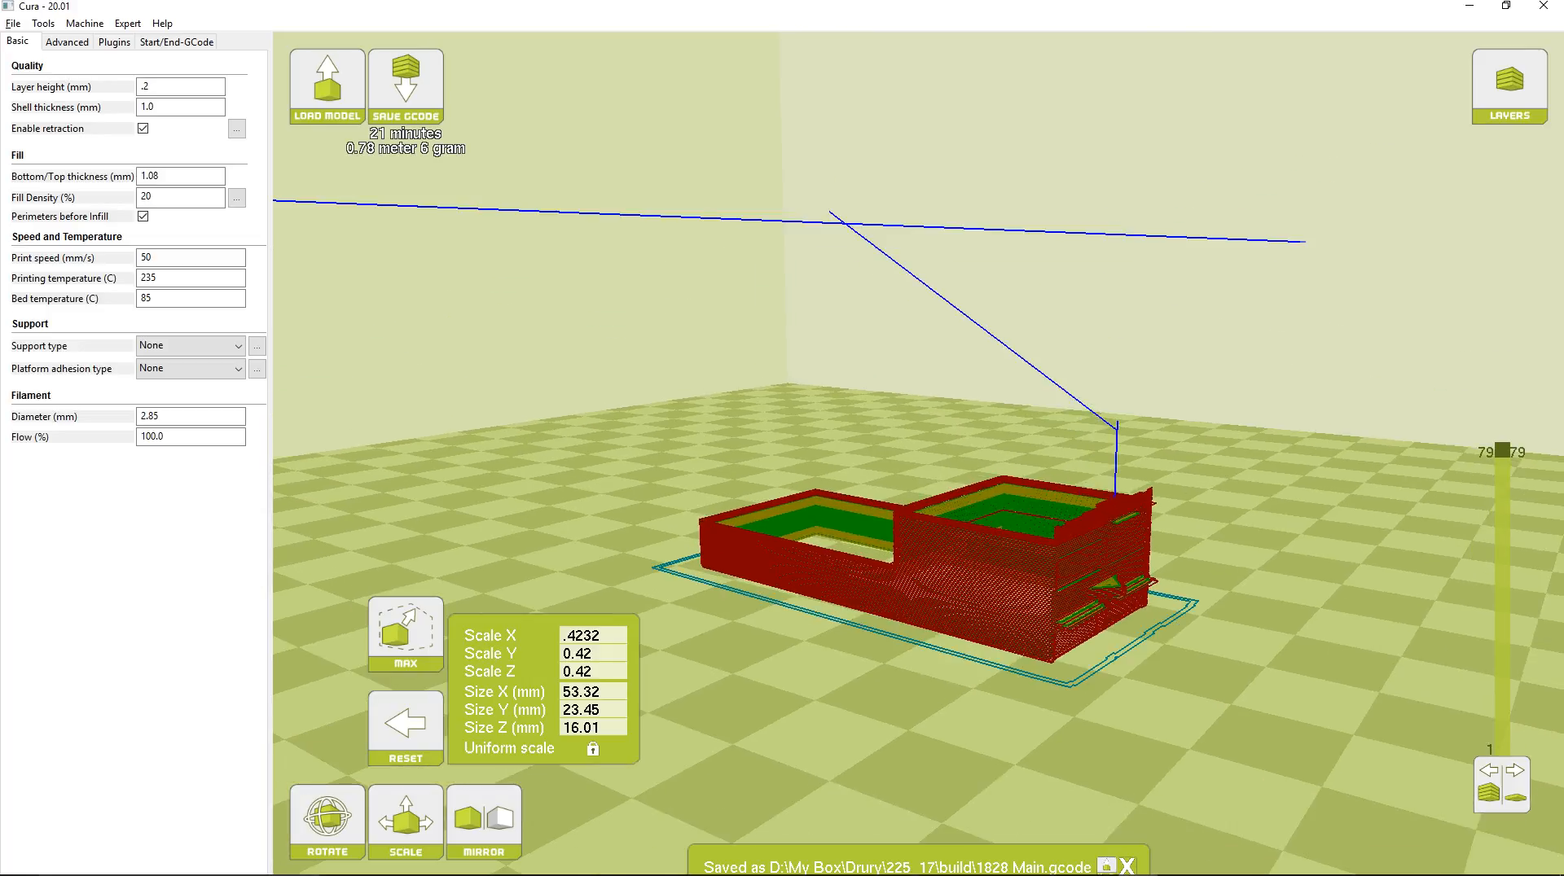
{"action": "mouse_move", "coordinate": [923, 441]}
{"action": "right_mouse_down"}
{"action": "mouse_move", "coordinate": [831, 459]}
{"action": "mouse_move", "coordinate": [828, 434]}
{"action": "mouse_move", "coordinate": [917, 449]}
{"action": "right_mouse_up"}
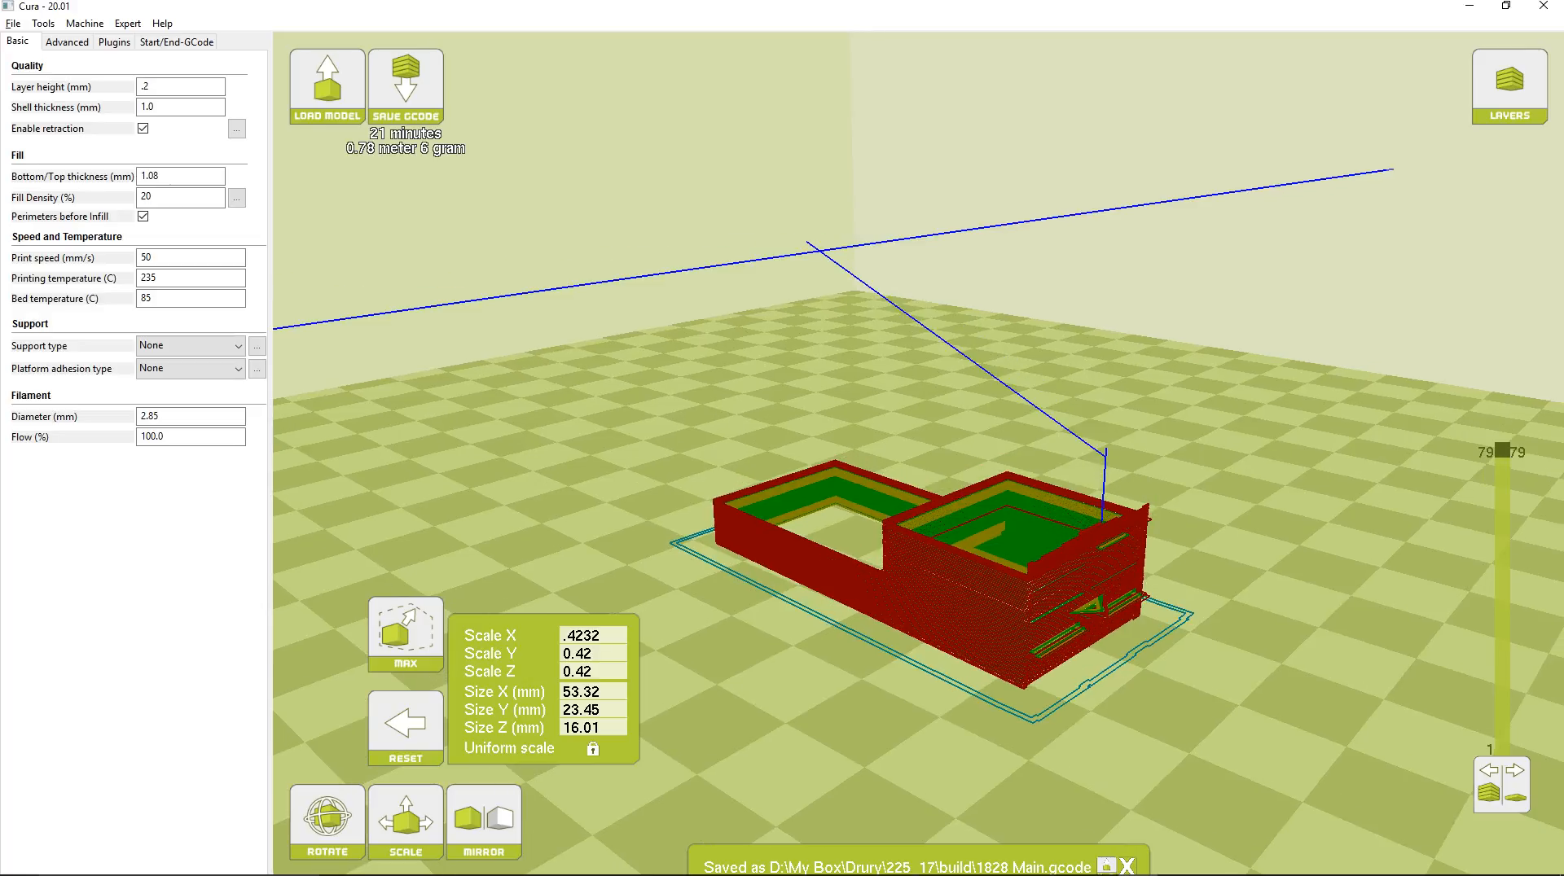
Step: Bring up the Expert menu options for quickprint and full settings
{"action": "scroll", "coordinate": [917, 449], "scroll_direction": "up", "scroll_amount": 1}
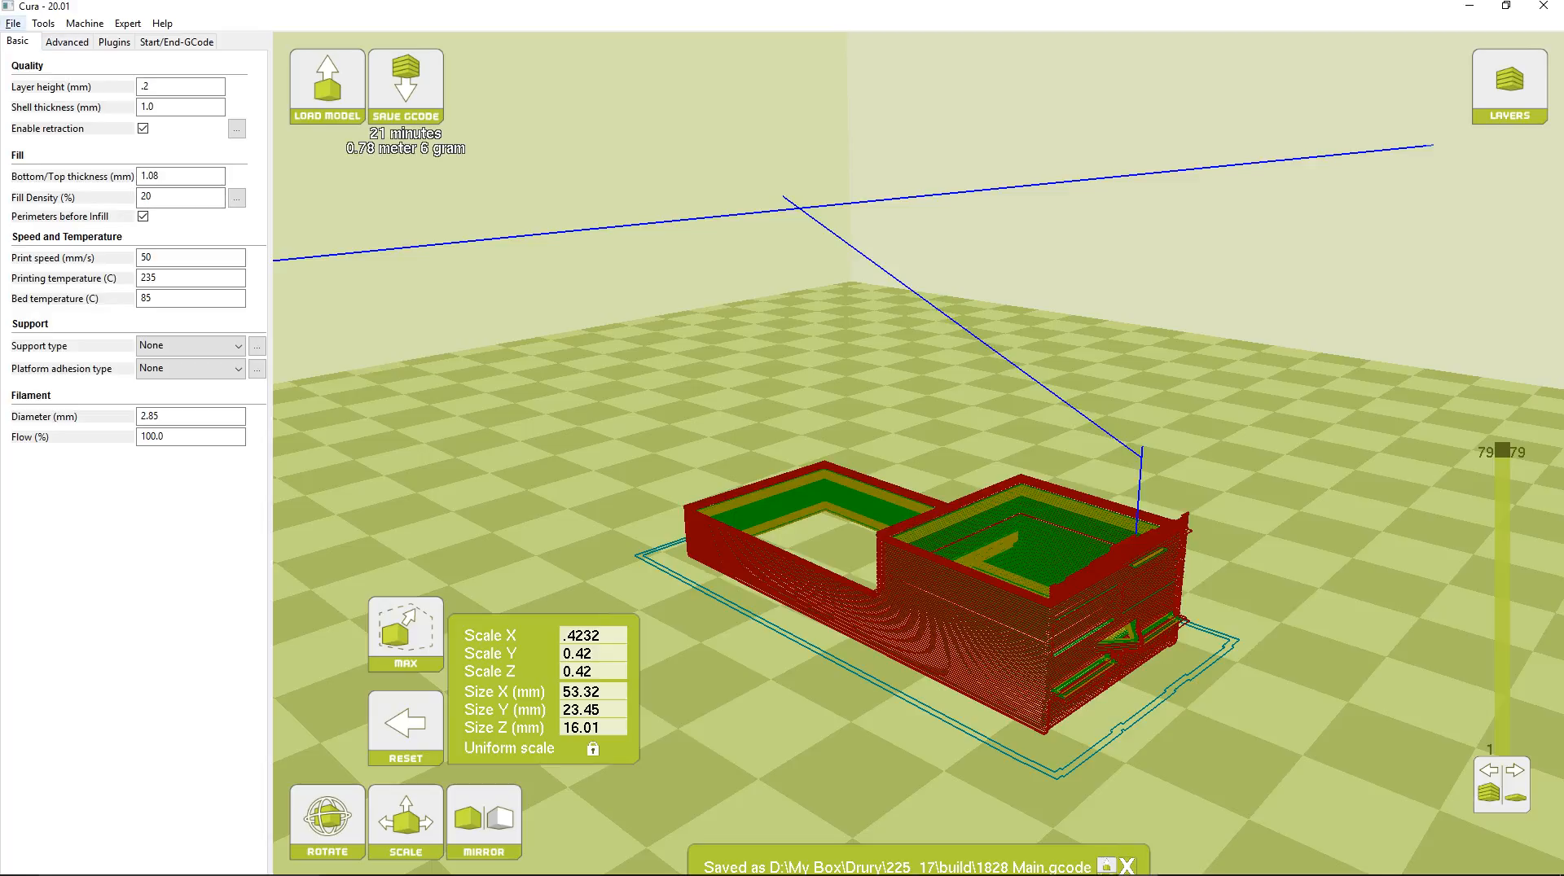
{"action": "key", "text": "Right"}
{"action": "key", "text": "Right"}
{"action": "key", "text": "Right"}
{"action": "key", "text": "Down"}
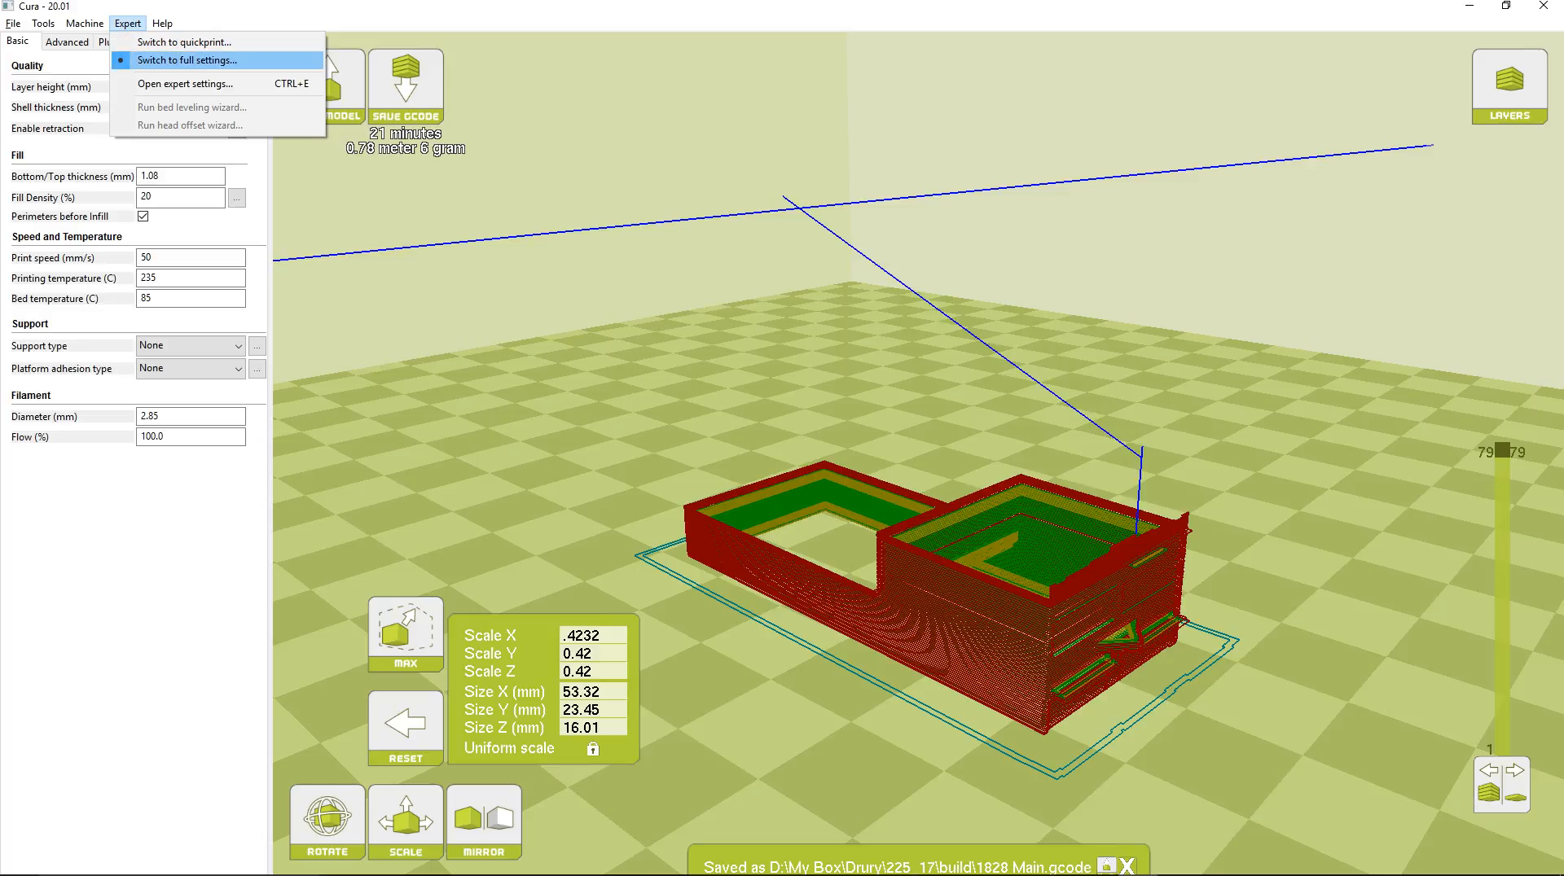
Step: Load the Detail_Ngen profile from D:\Cura\Profiles, switching to 0.18 mm layers (88 layers)
{"action": "key", "text": "Left"}
{"action": "key", "text": "Left"}
{"action": "key", "text": "Left"}
{"action": "key", "text": "Escape"}
{"action": "key", "text": "alt+f"}
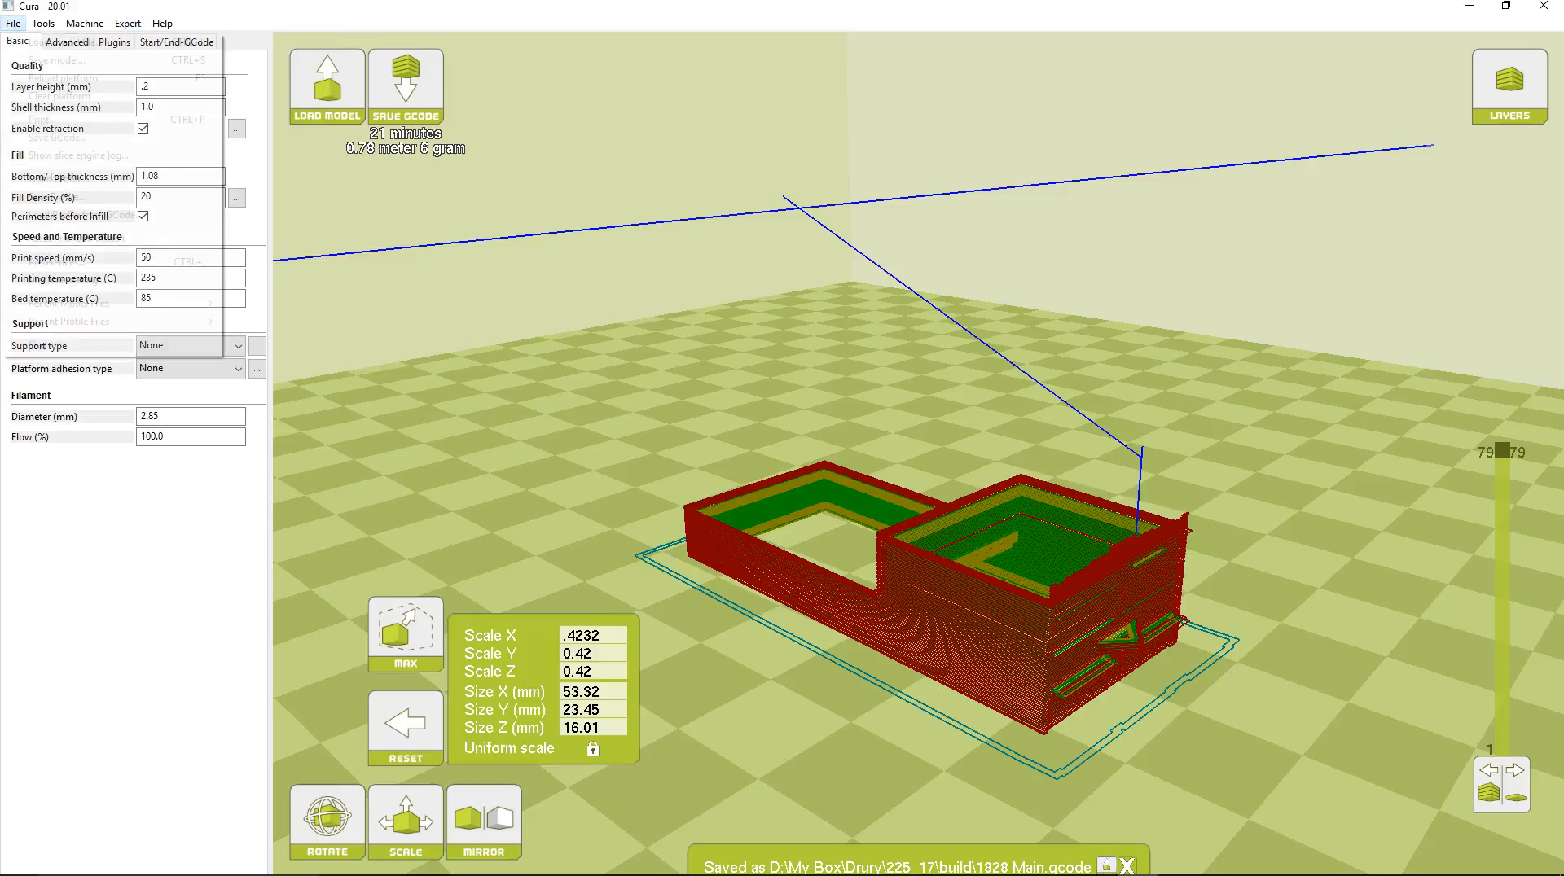
{"action": "key", "text": "Down"}
{"action": "key", "text": "Down"}
{"action": "key", "text": "Down"}
{"action": "key", "text": "Down"}
{"action": "key", "text": "Down"}
{"action": "key", "text": "Down"}
{"action": "key", "text": "Down"}
{"action": "key", "text": "Down"}
{"action": "key", "text": "Down"}
{"action": "key", "text": "Down"}
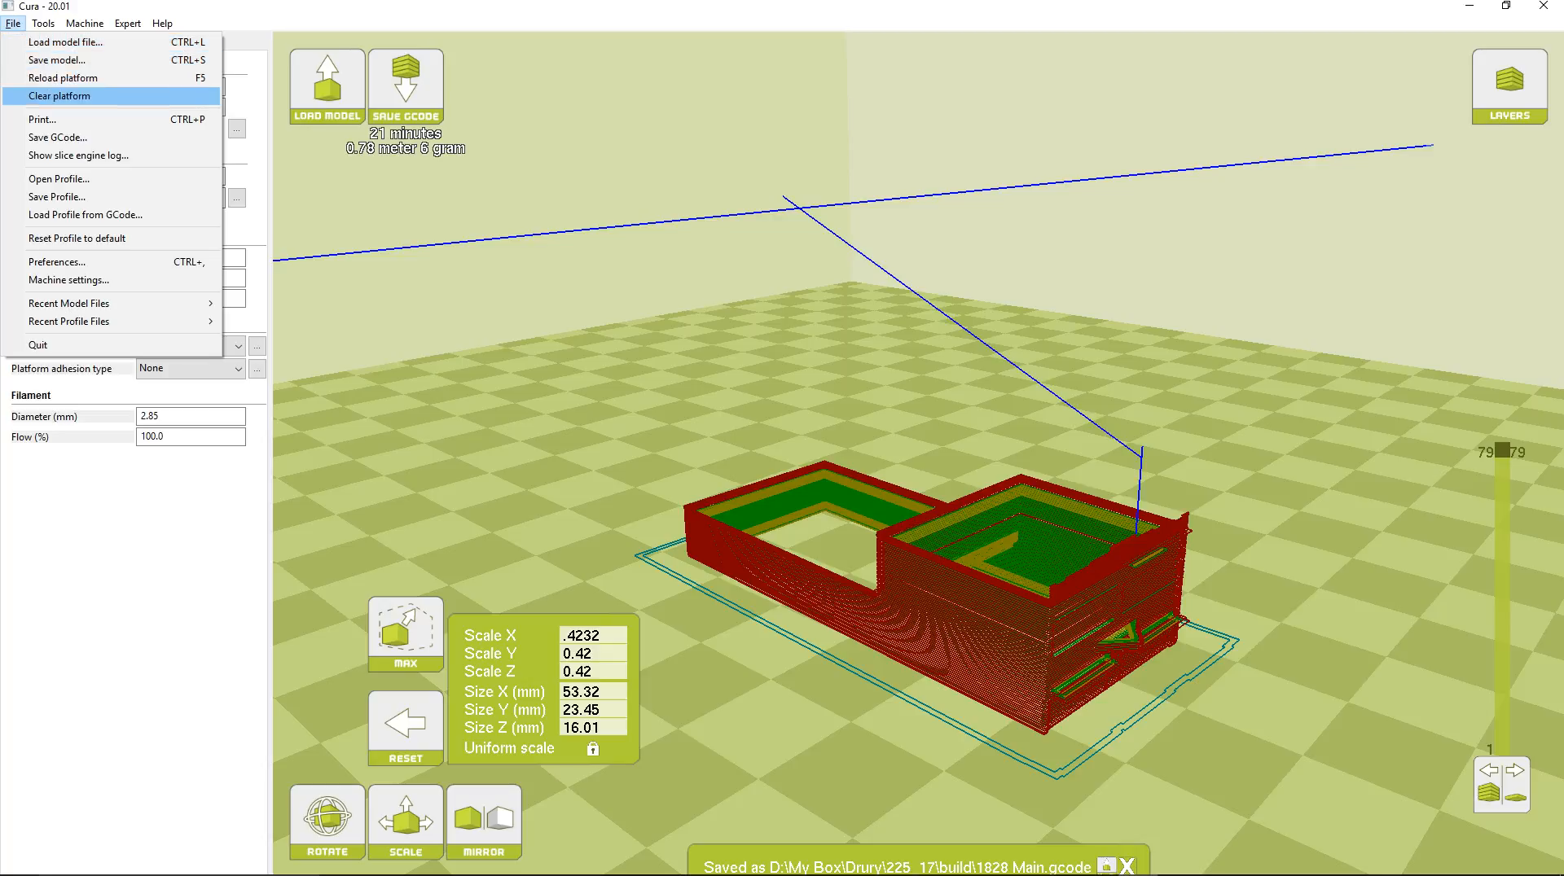
{"action": "key", "text": "Up"}
{"action": "key", "text": "Up"}
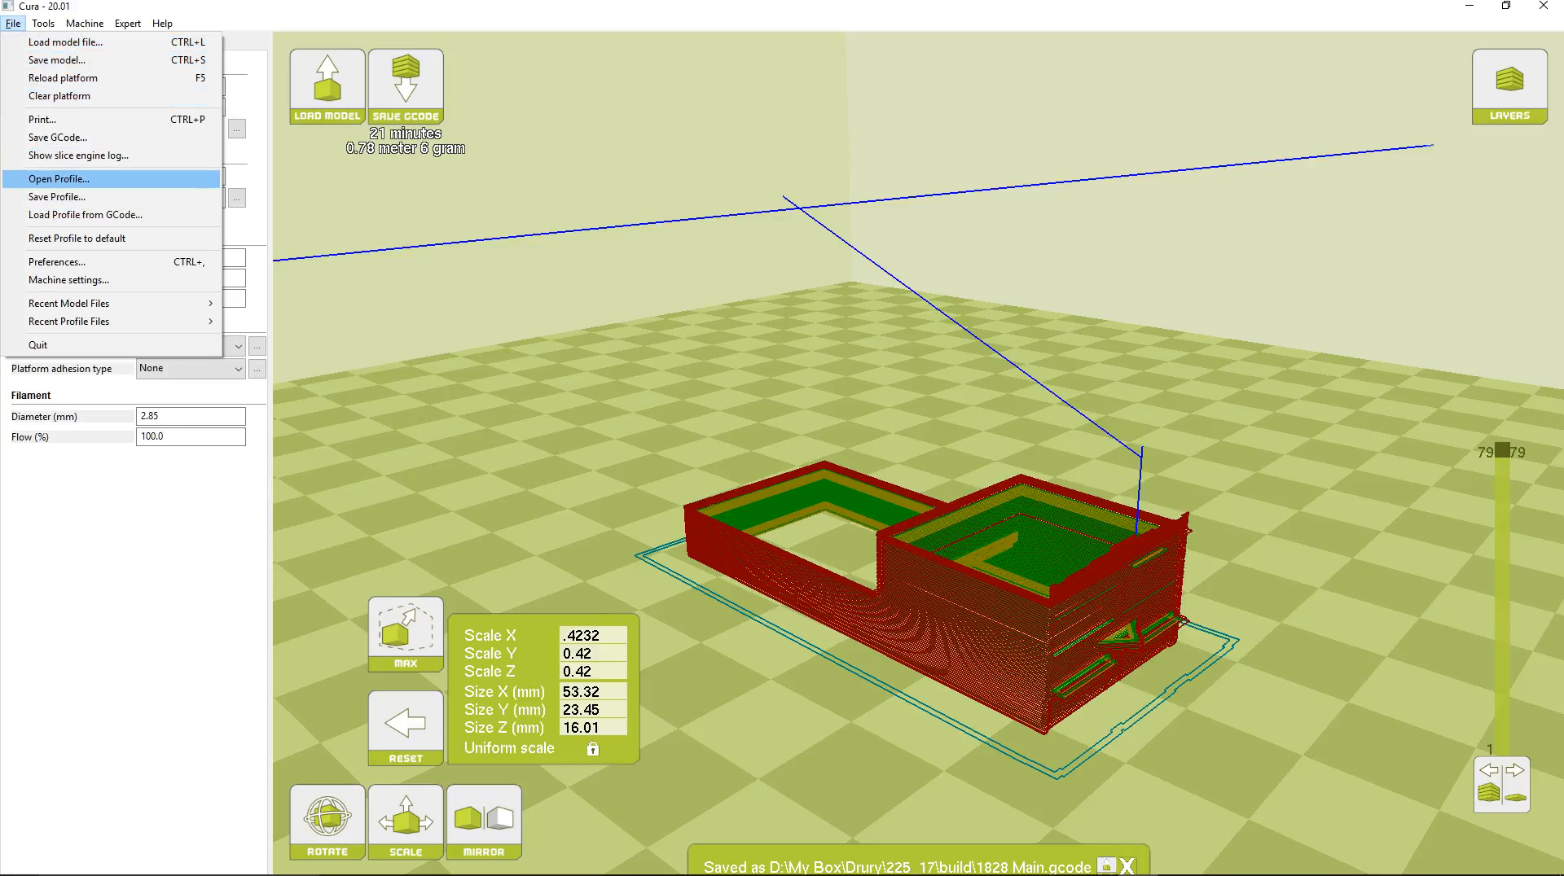
{"action": "key", "text": "Return"}
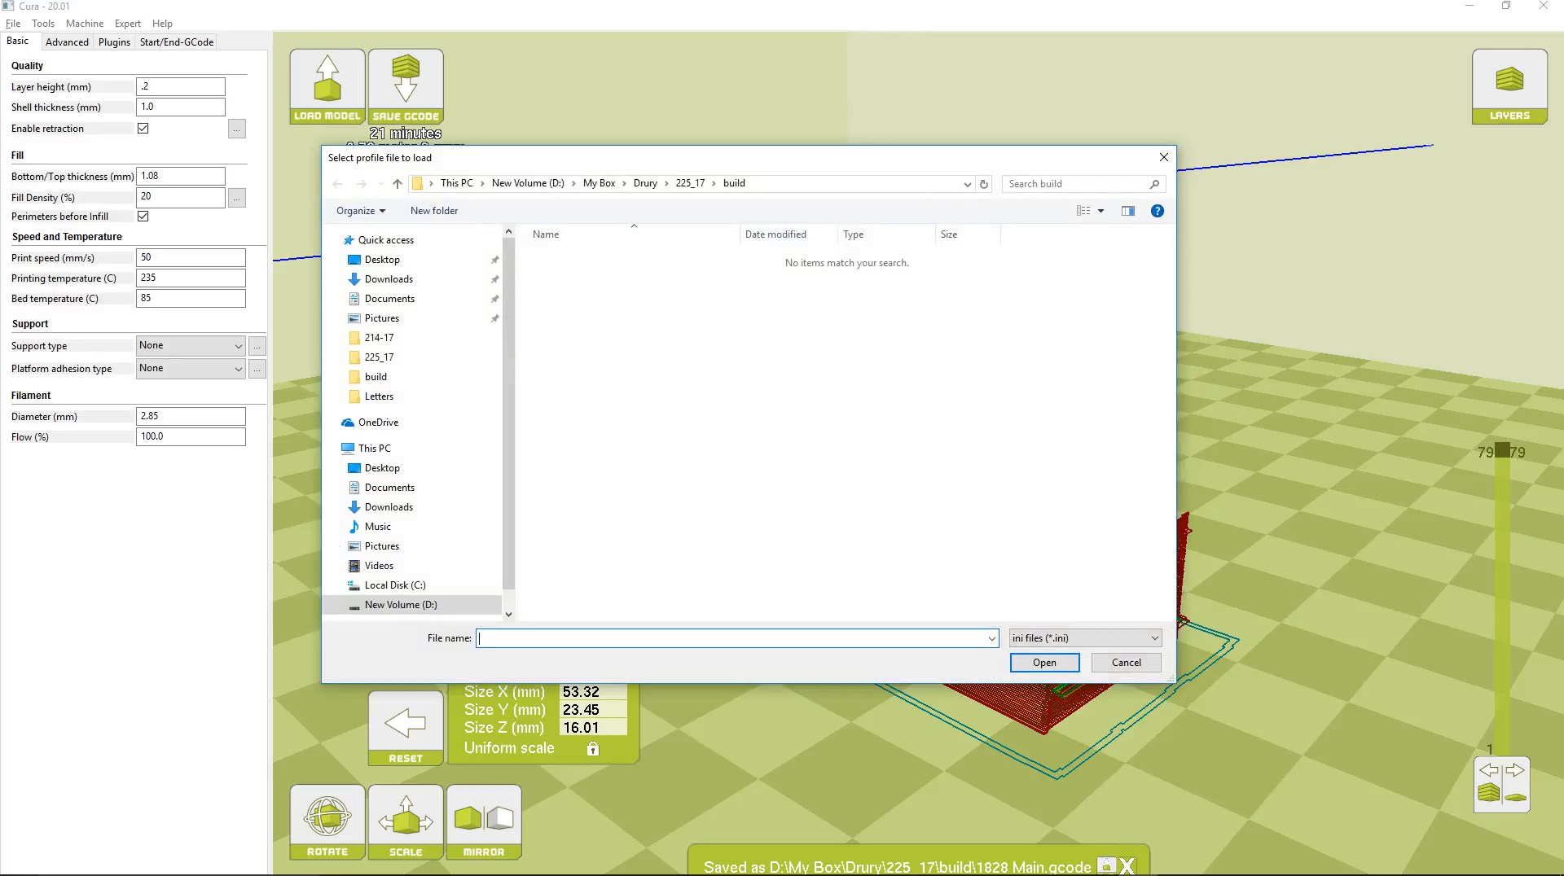
{"action": "left_click", "coordinate": [527, 183]}
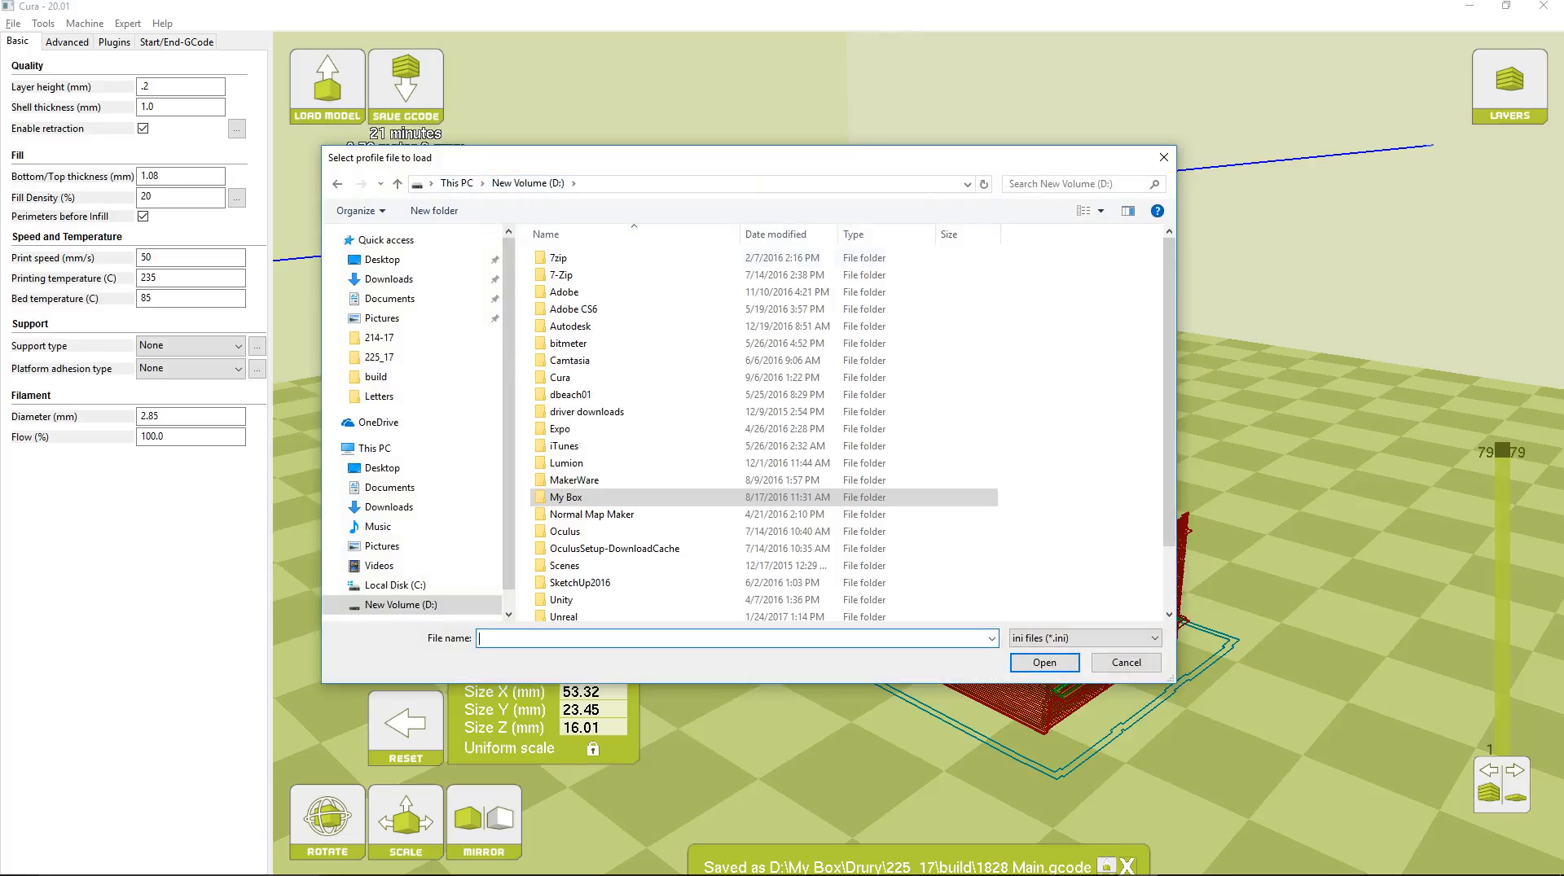
{"action": "double_click", "coordinate": [563, 378]}
{"action": "double_click", "coordinate": [566, 292]}
{"action": "left_click", "coordinate": [575, 257]}
{"action": "left_click", "coordinate": [1044, 662]}
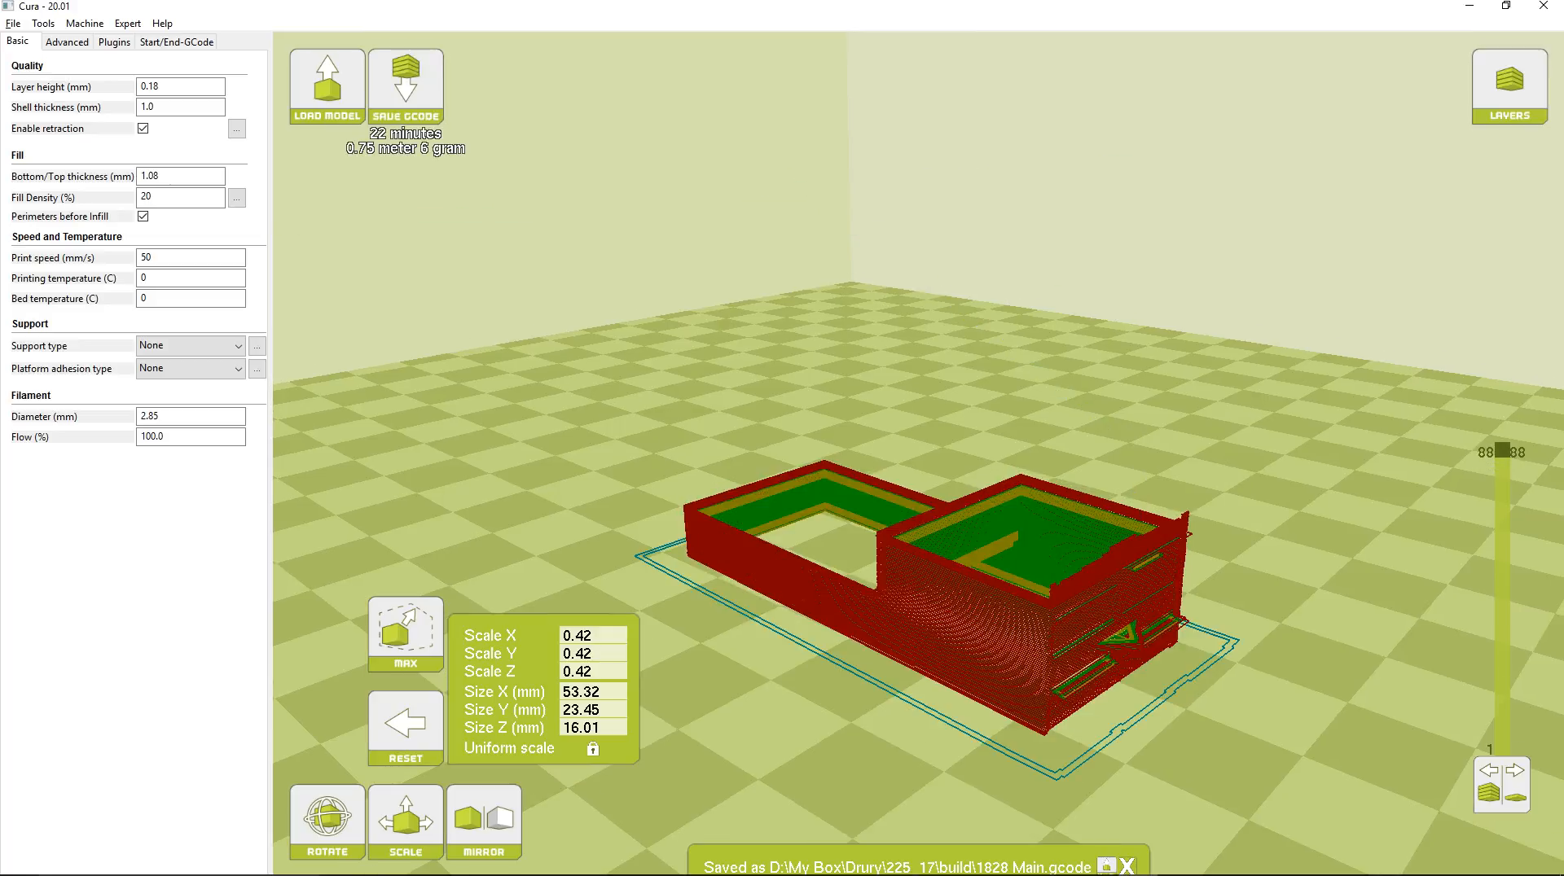
{"action": "right_click_drag", "start_coordinate": [918, 453], "coordinate": [849, 438]}
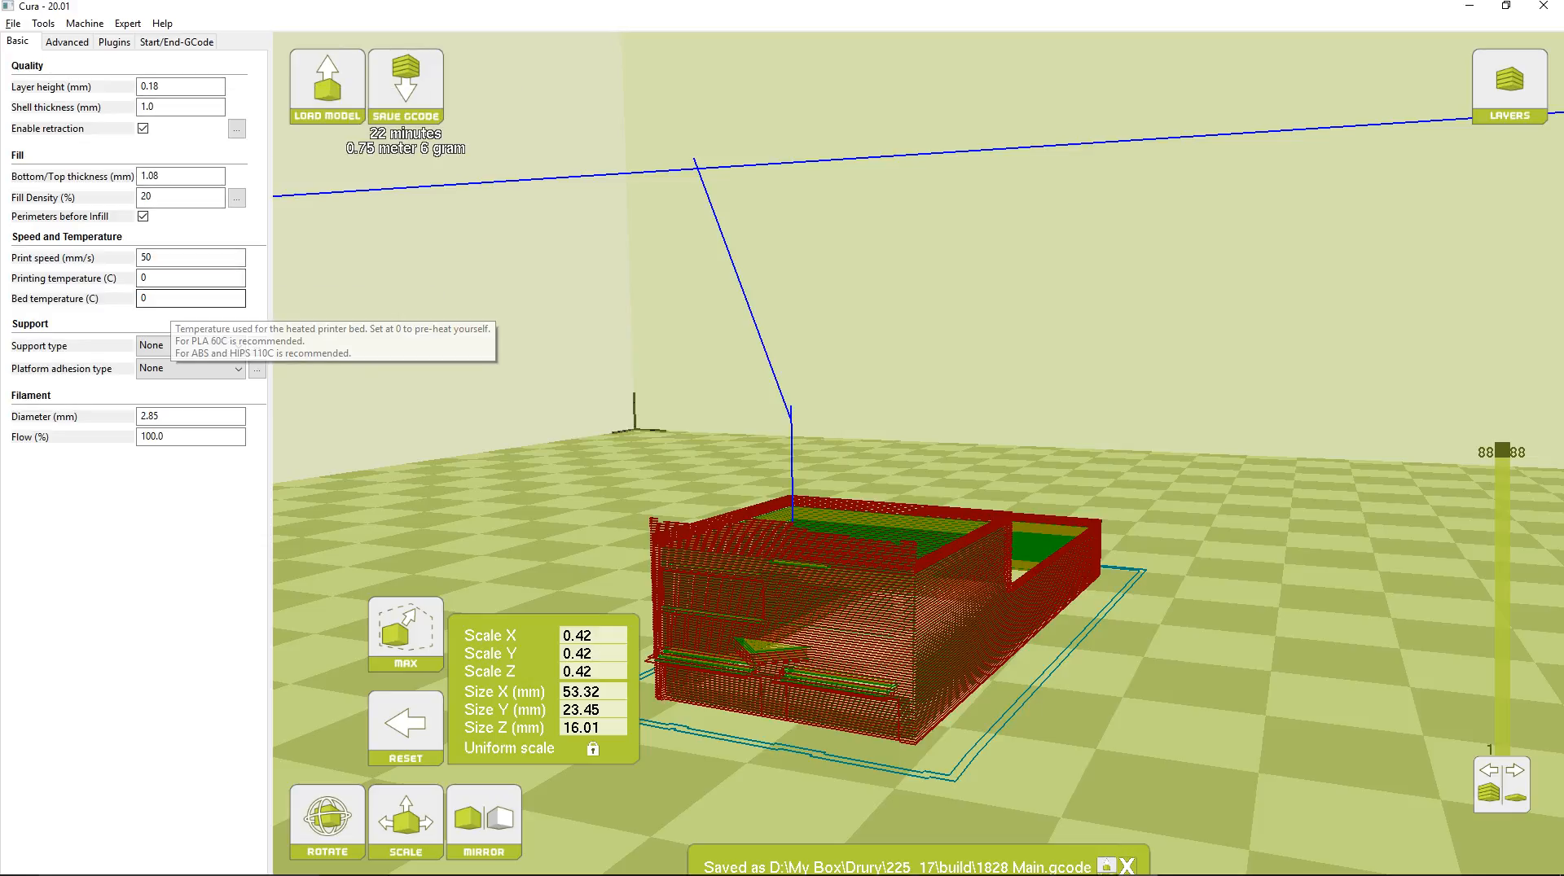
{"action": "right_click_drag", "start_coordinate": [896, 488], "coordinate": [878, 494]}
{"action": "scroll", "coordinate": [918, 454], "scroll_direction": "up", "scroll_amount": 3}
{"action": "scroll", "coordinate": [918, 454], "scroll_direction": "down", "scroll_amount": 2}
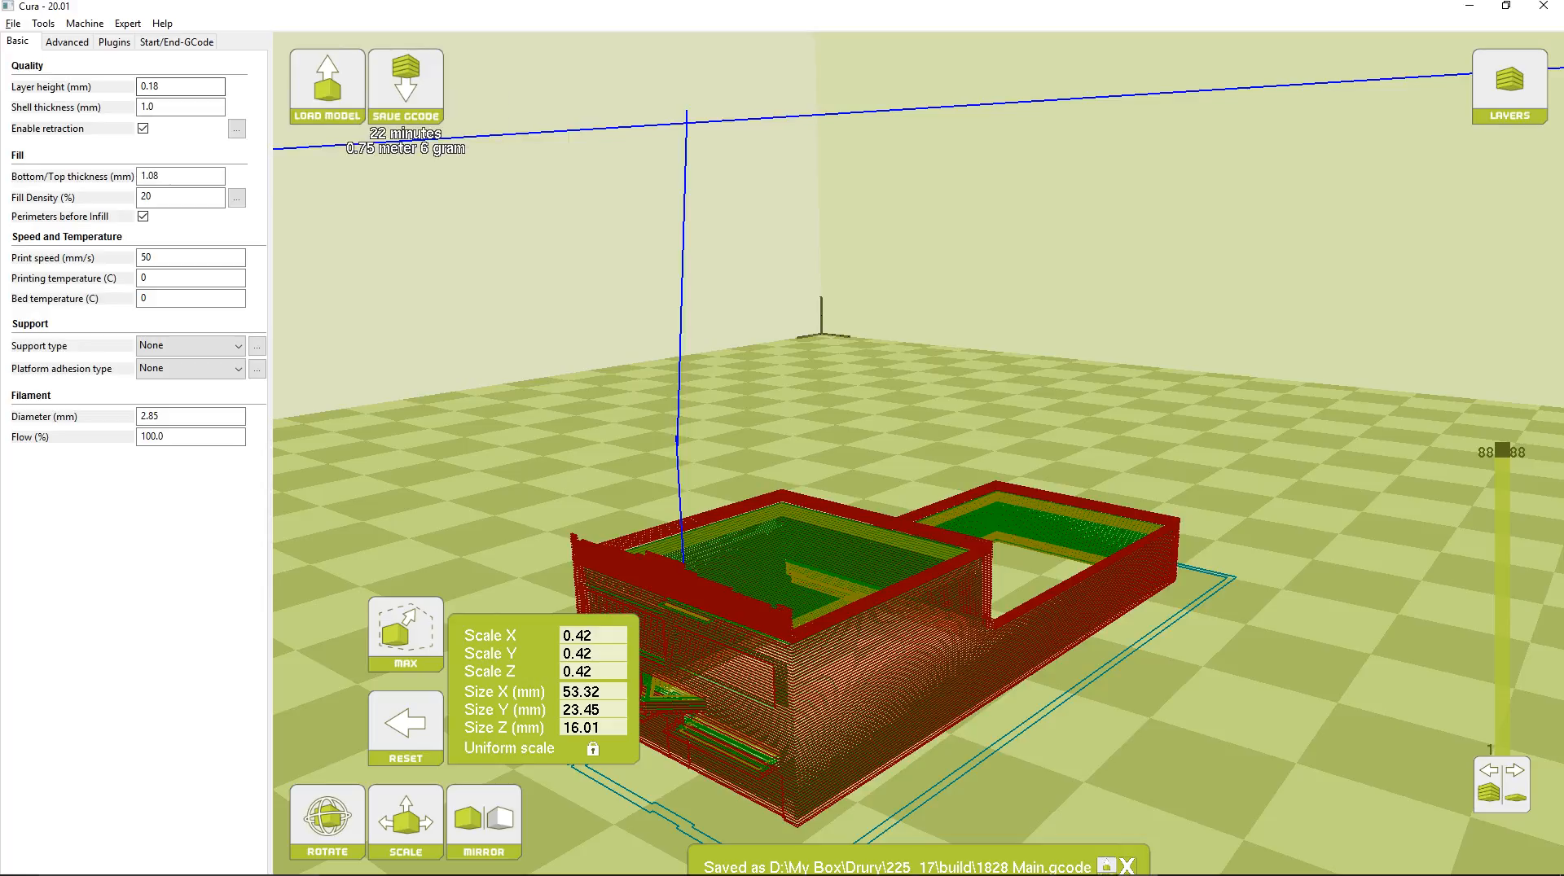
{"action": "mouse_move", "coordinate": [1502, 451]}
{"action": "left_mouse_down"}
{"action": "mouse_move", "coordinate": [1502, 670]}
{"action": "mouse_move", "coordinate": [1502, 450]}
{"action": "left_mouse_up"}
{"action": "left_click", "coordinate": [166, 85]}
{"action": "key", "text": "shift+Left"}
{"action": "key", "text": "shift+Left"}
{"action": "type", "text": "3"}
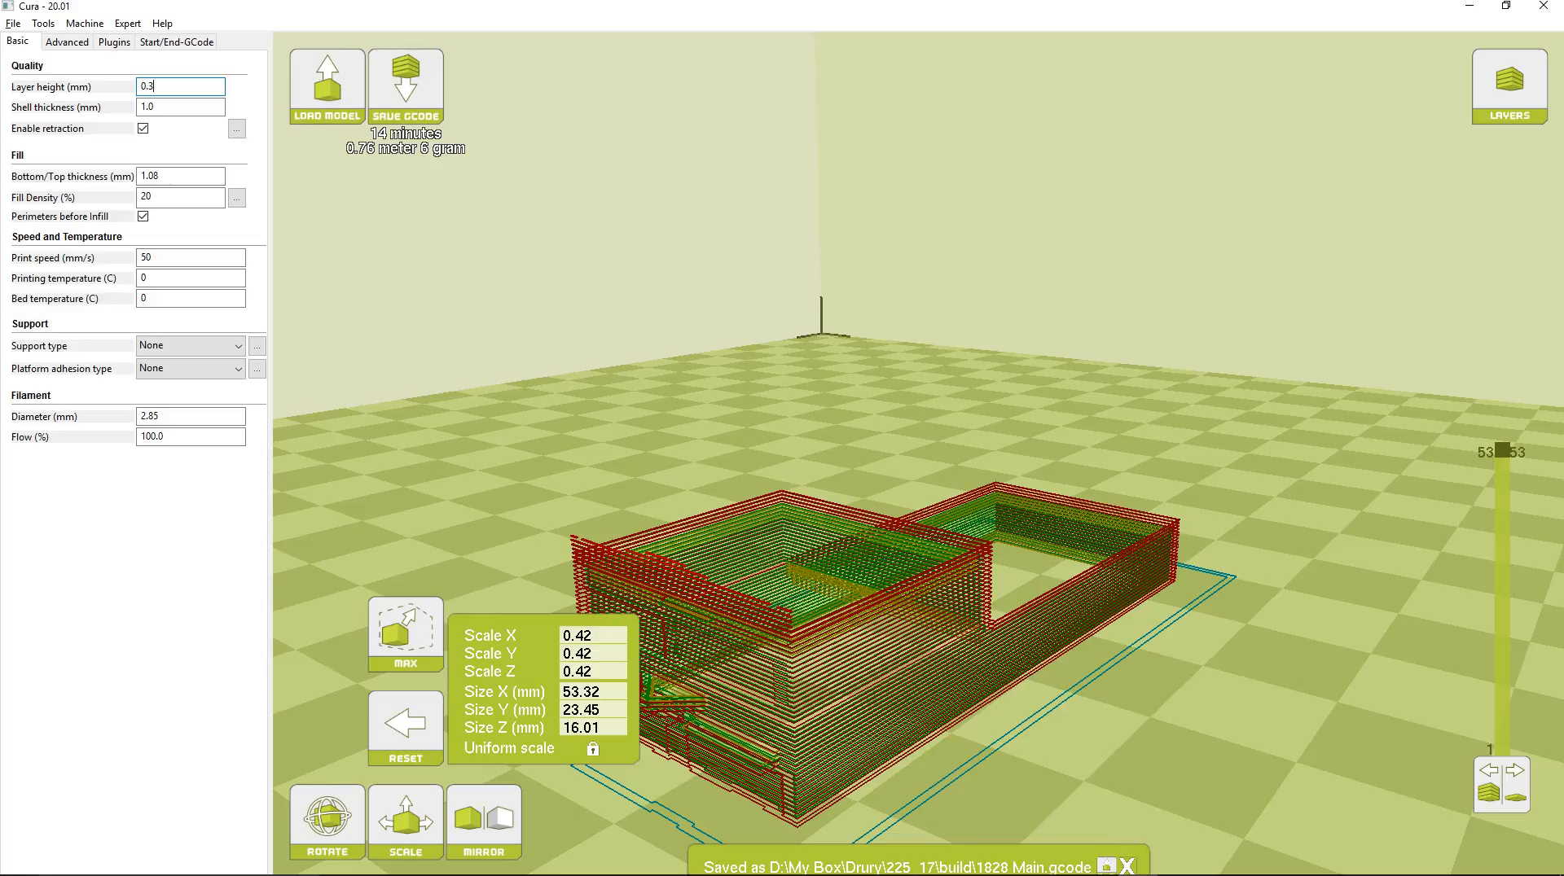
{"action": "mouse_move", "coordinate": [896, 489]}
{"action": "right_mouse_down"}
{"action": "mouse_move", "coordinate": [963, 481]}
{"action": "mouse_move", "coordinate": [914, 484]}
{"action": "right_mouse_up"}
{"action": "left_click", "coordinate": [155, 86]}
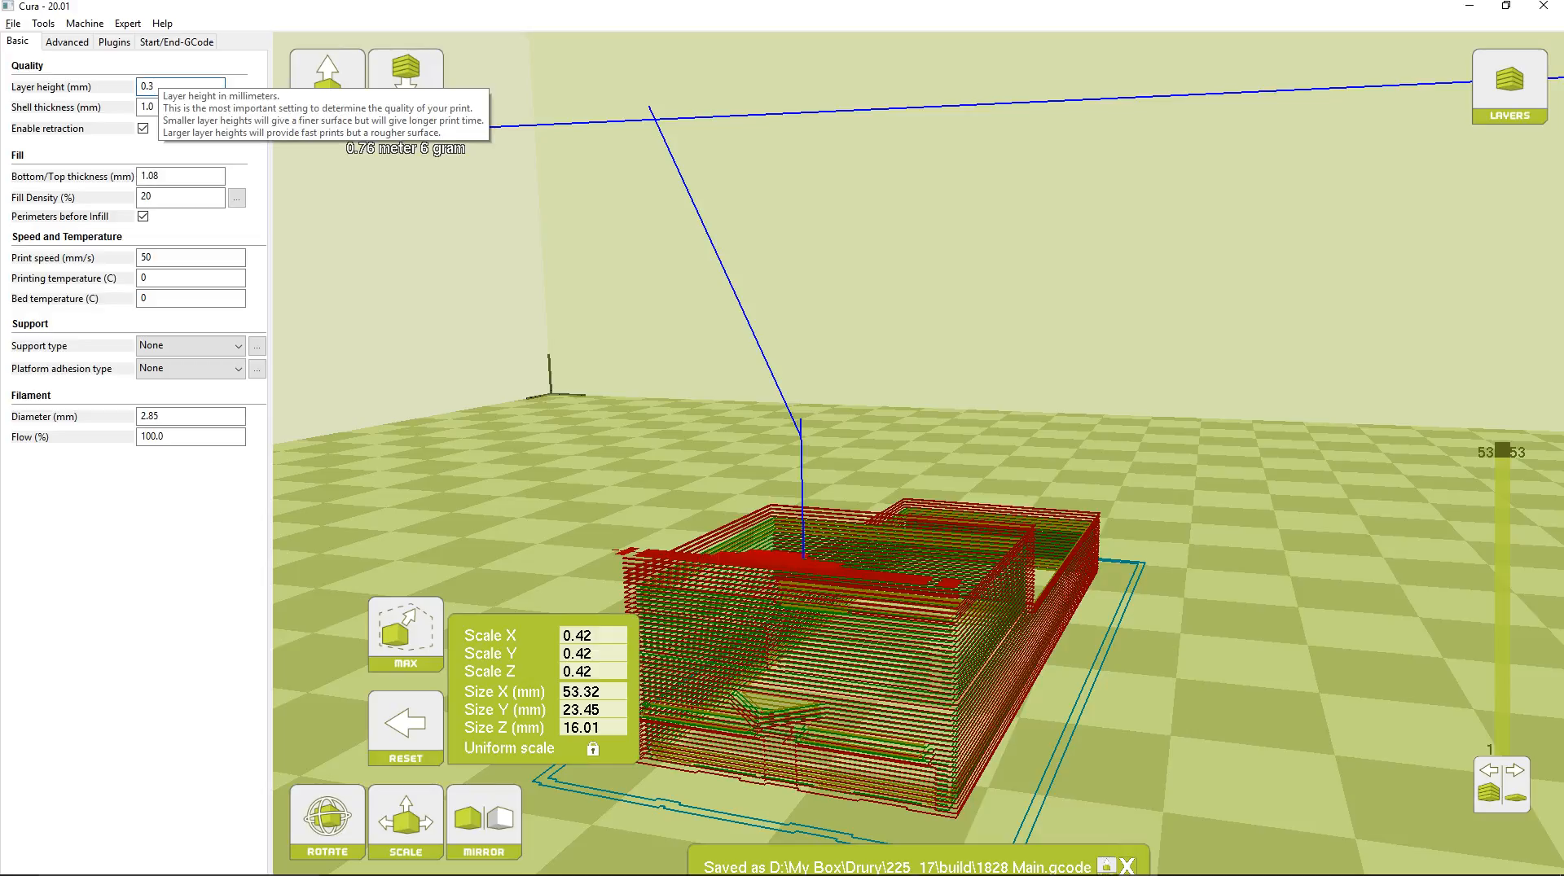
{"action": "key", "text": "BackSpace"}
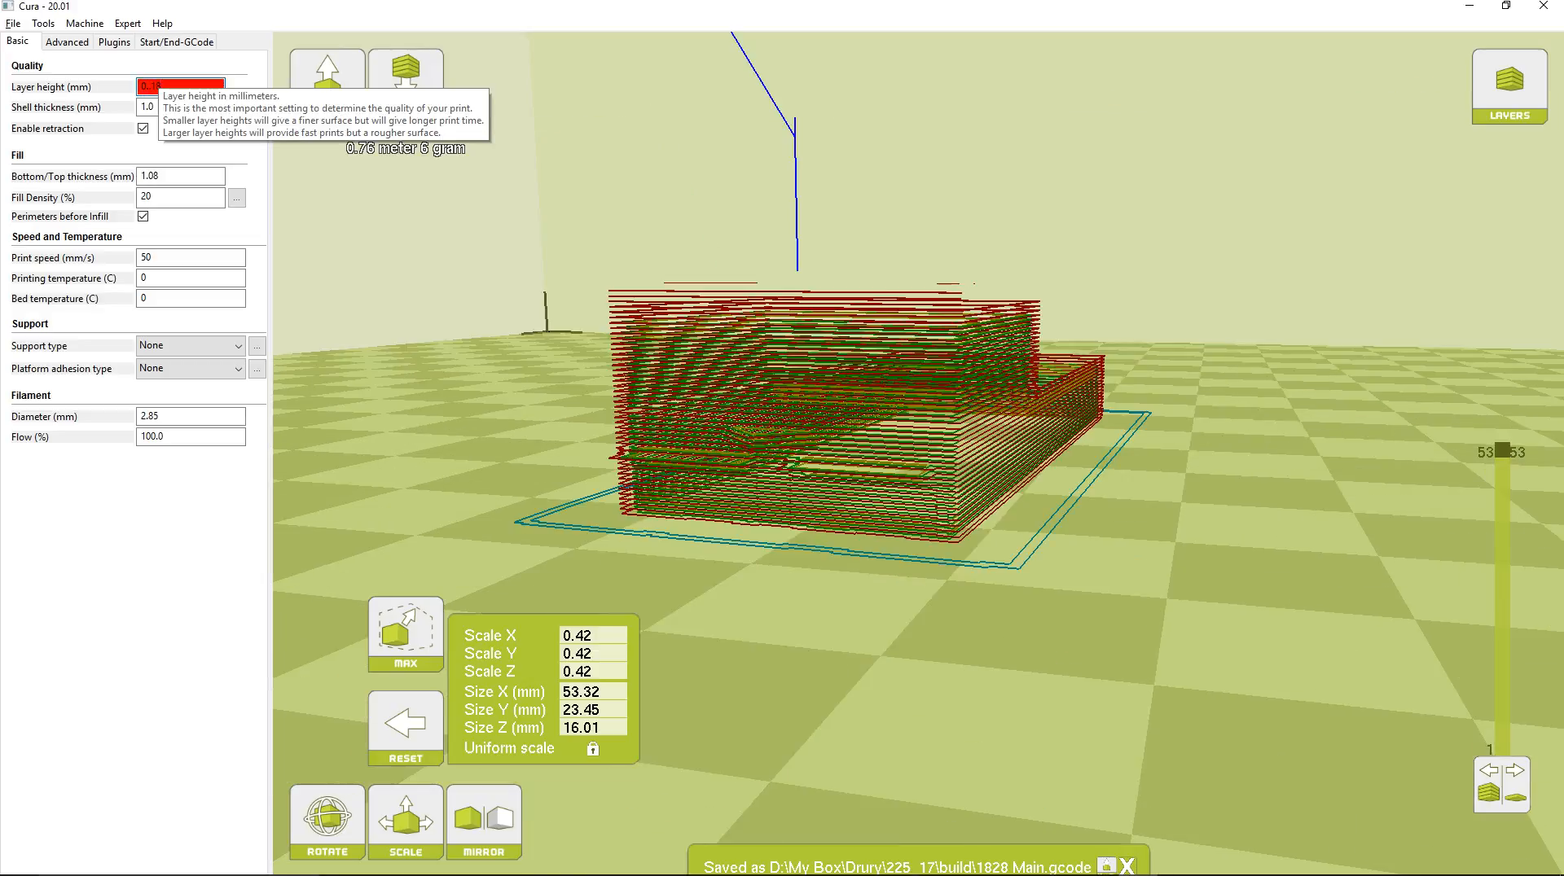
{"action": "key", "text": "BackSpace"}
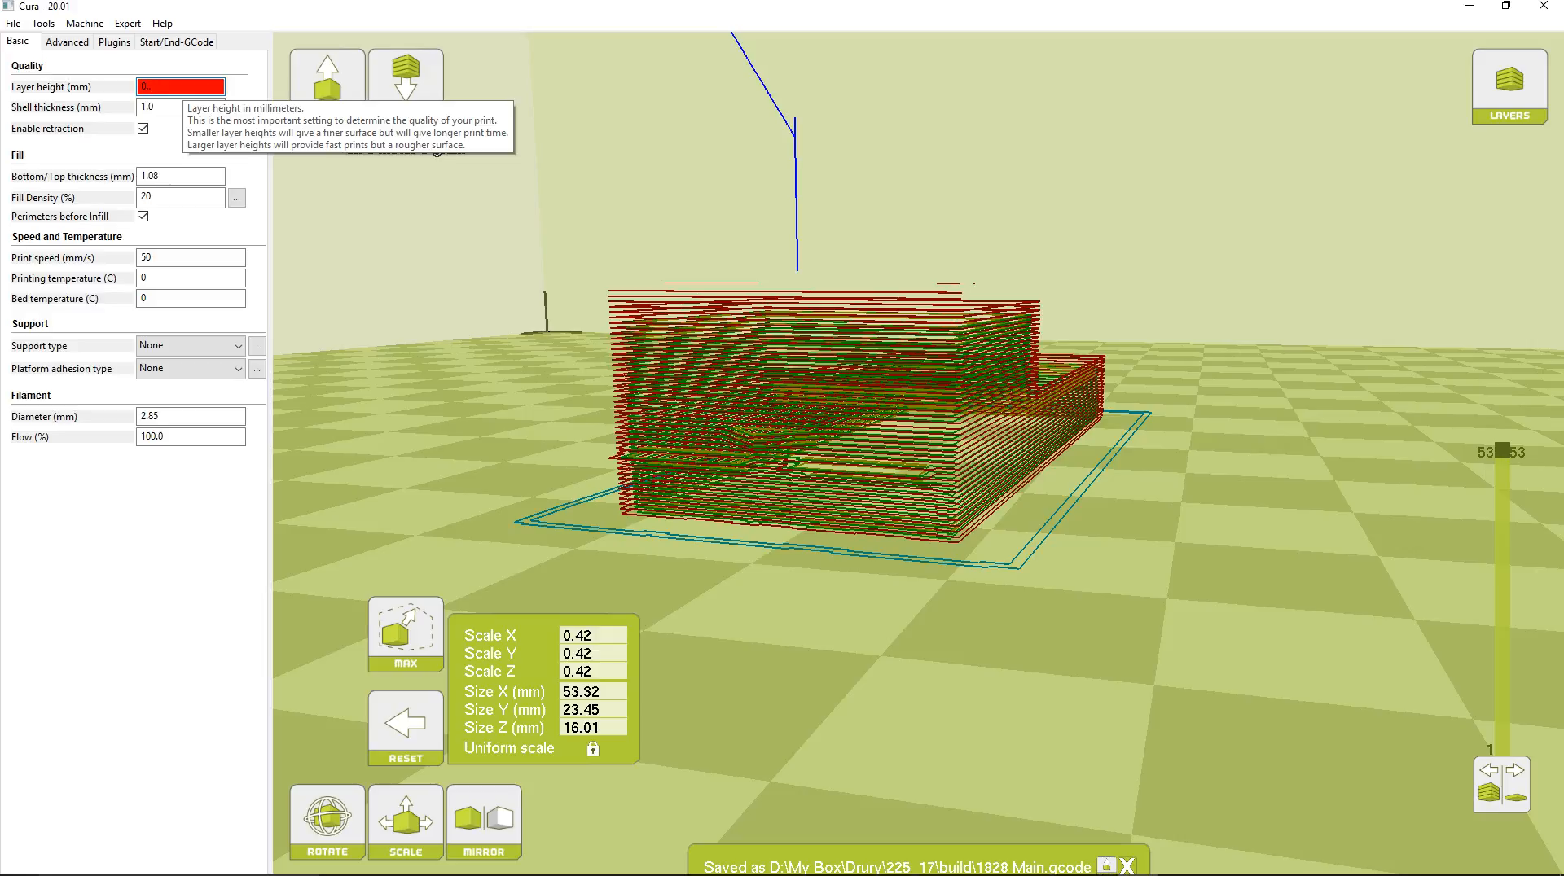
{"action": "type", "text": "18"}
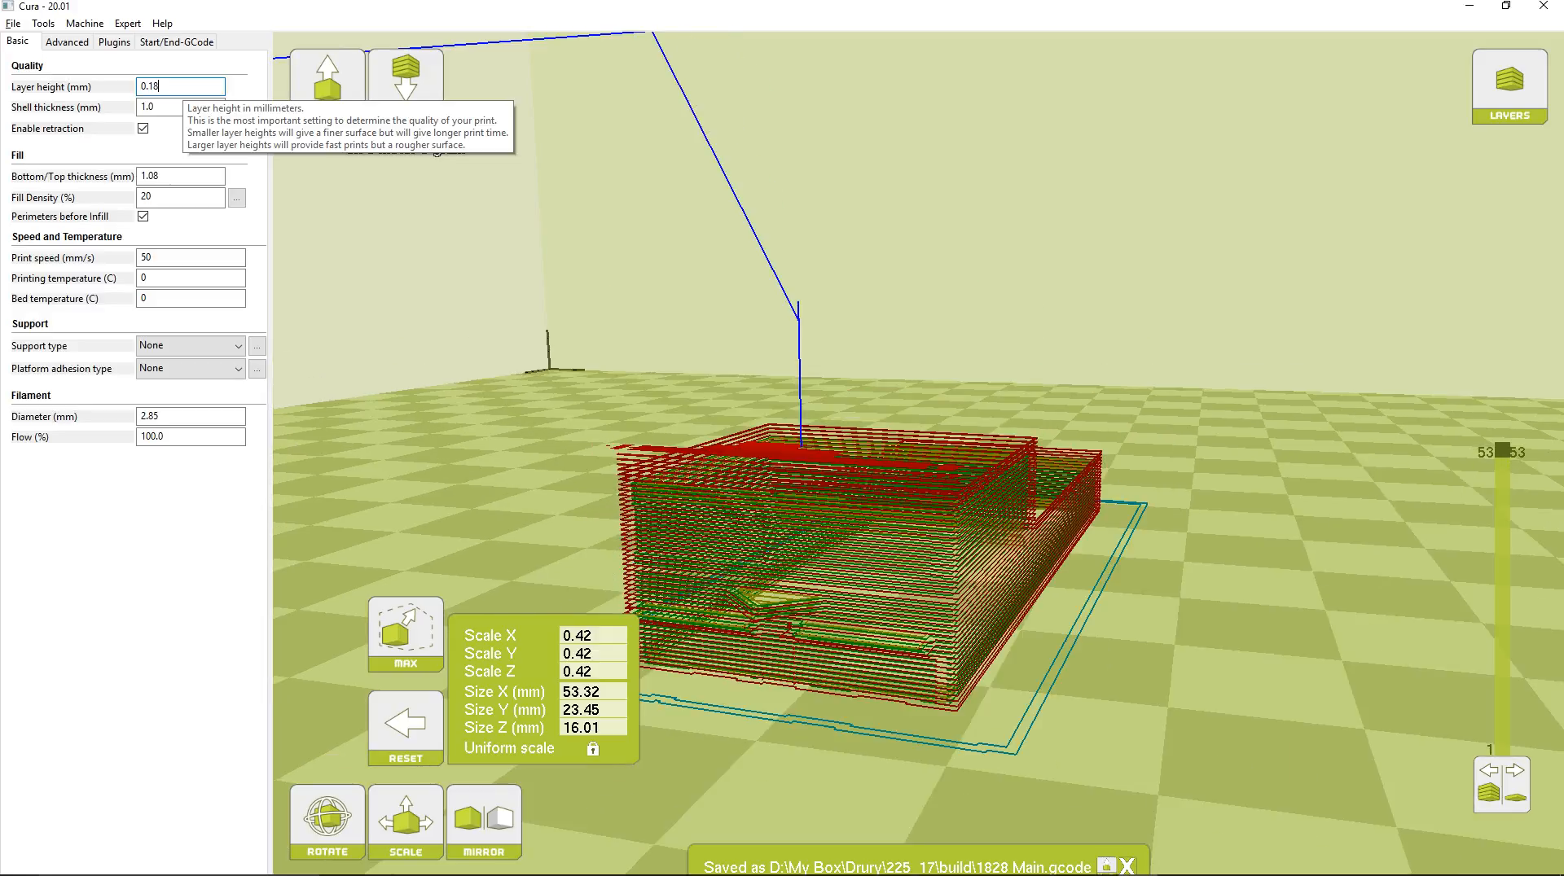
{"action": "right_click_drag", "start_coordinate": [918, 570], "coordinate": [893, 570]}
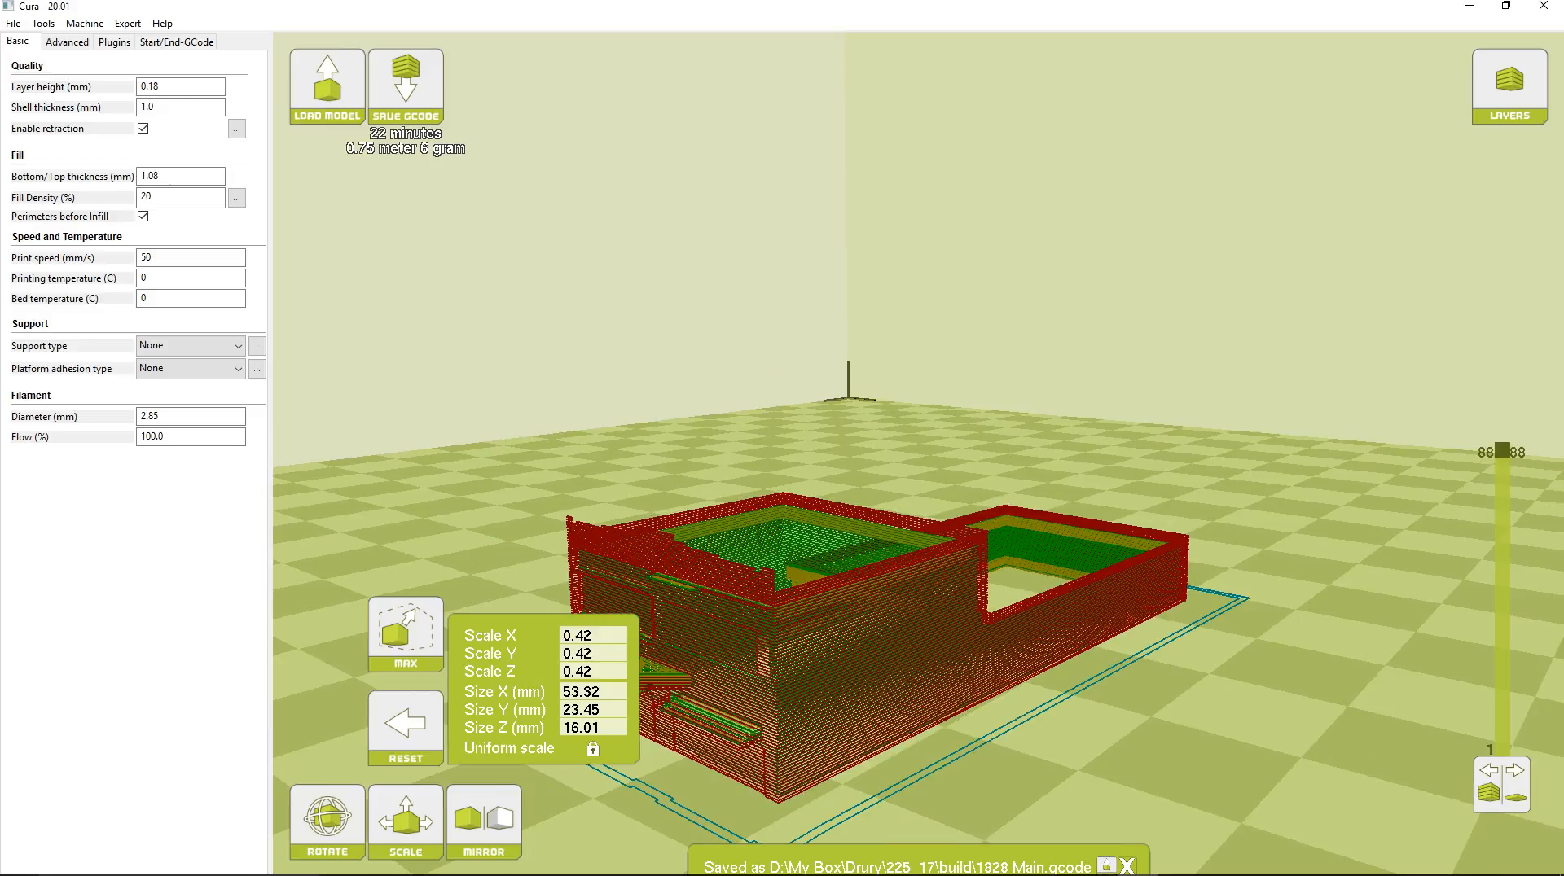
{"action": "scroll", "coordinate": [918, 571], "scroll_direction": "up", "scroll_amount": 4}
{"action": "scroll", "coordinate": [918, 570], "scroll_direction": "down", "scroll_amount": 4}
{"action": "scroll", "coordinate": [918, 570], "scroll_direction": "down", "scroll_amount": 2}
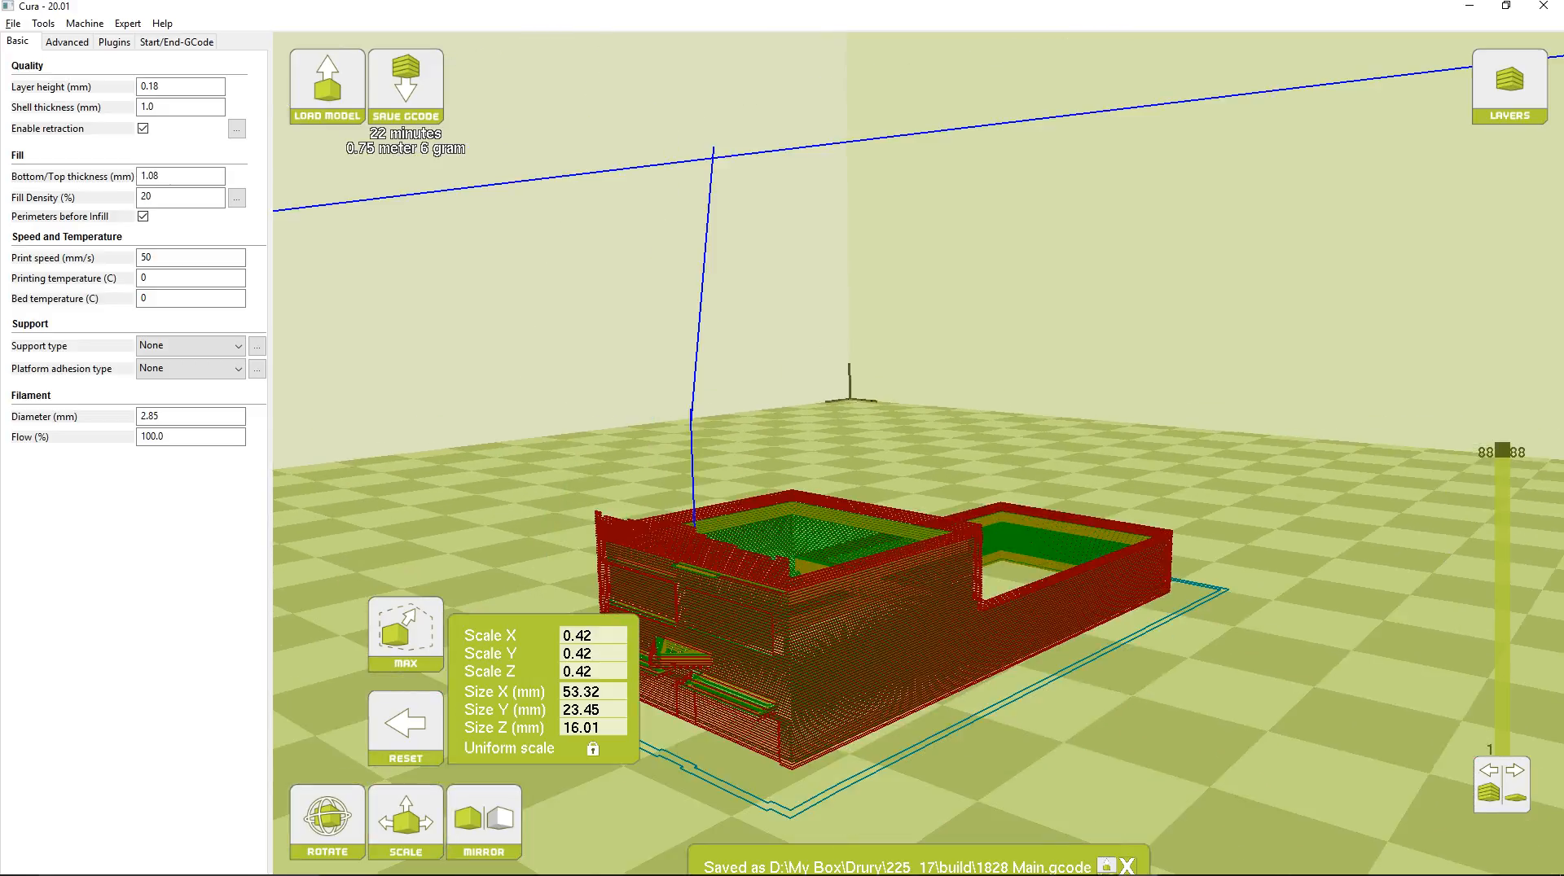
{"action": "scroll", "coordinate": [918, 570], "scroll_direction": "down", "scroll_amount": 10}
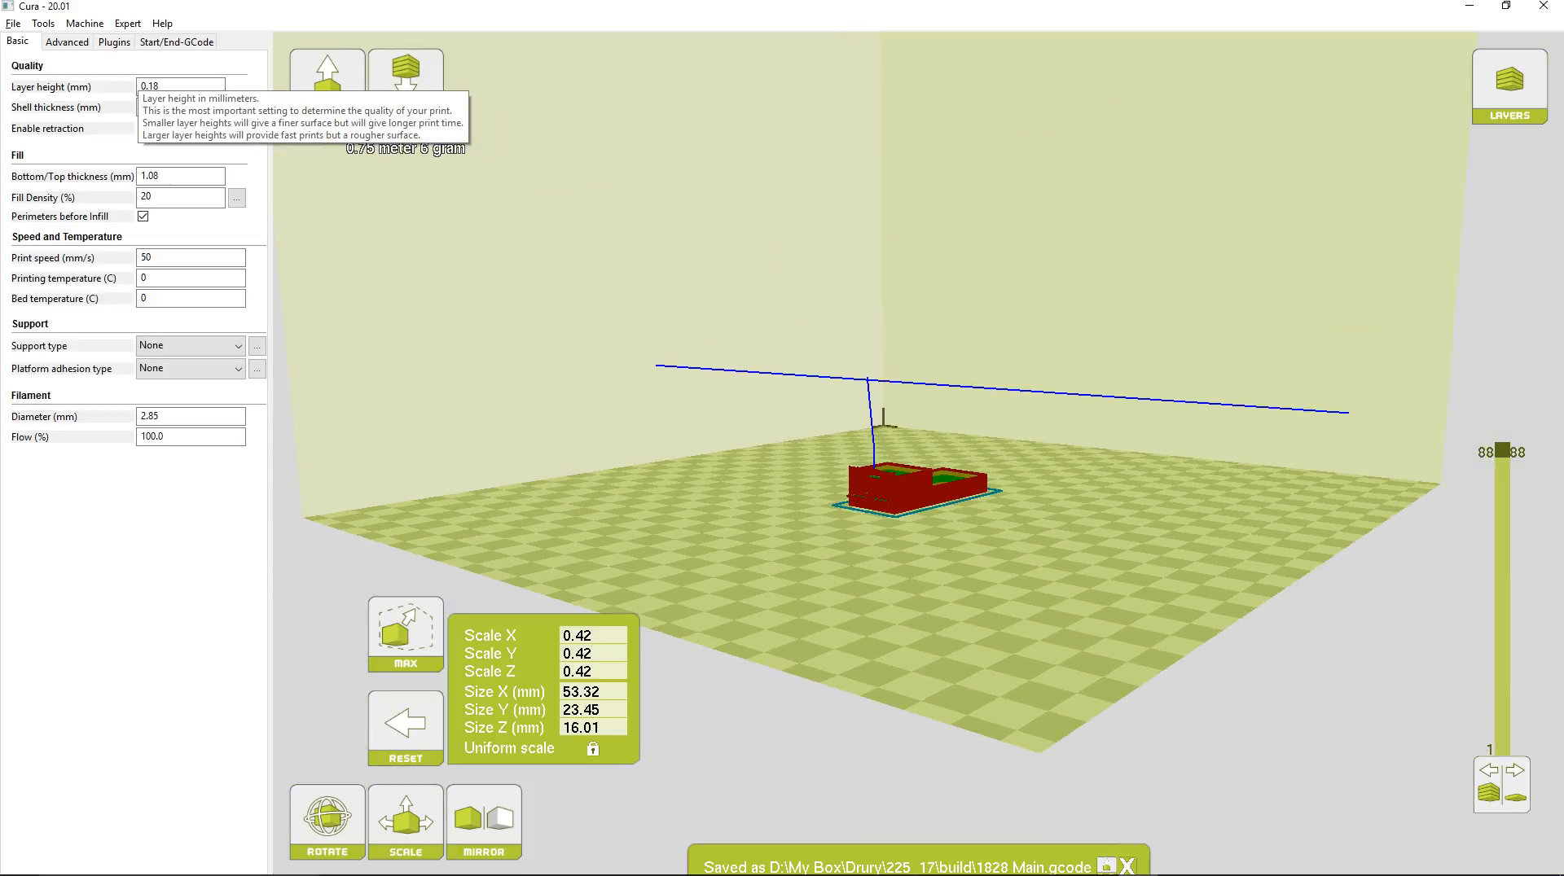
{"action": "right_click_drag", "start_coordinate": [918, 570], "coordinate": [918, 581]}
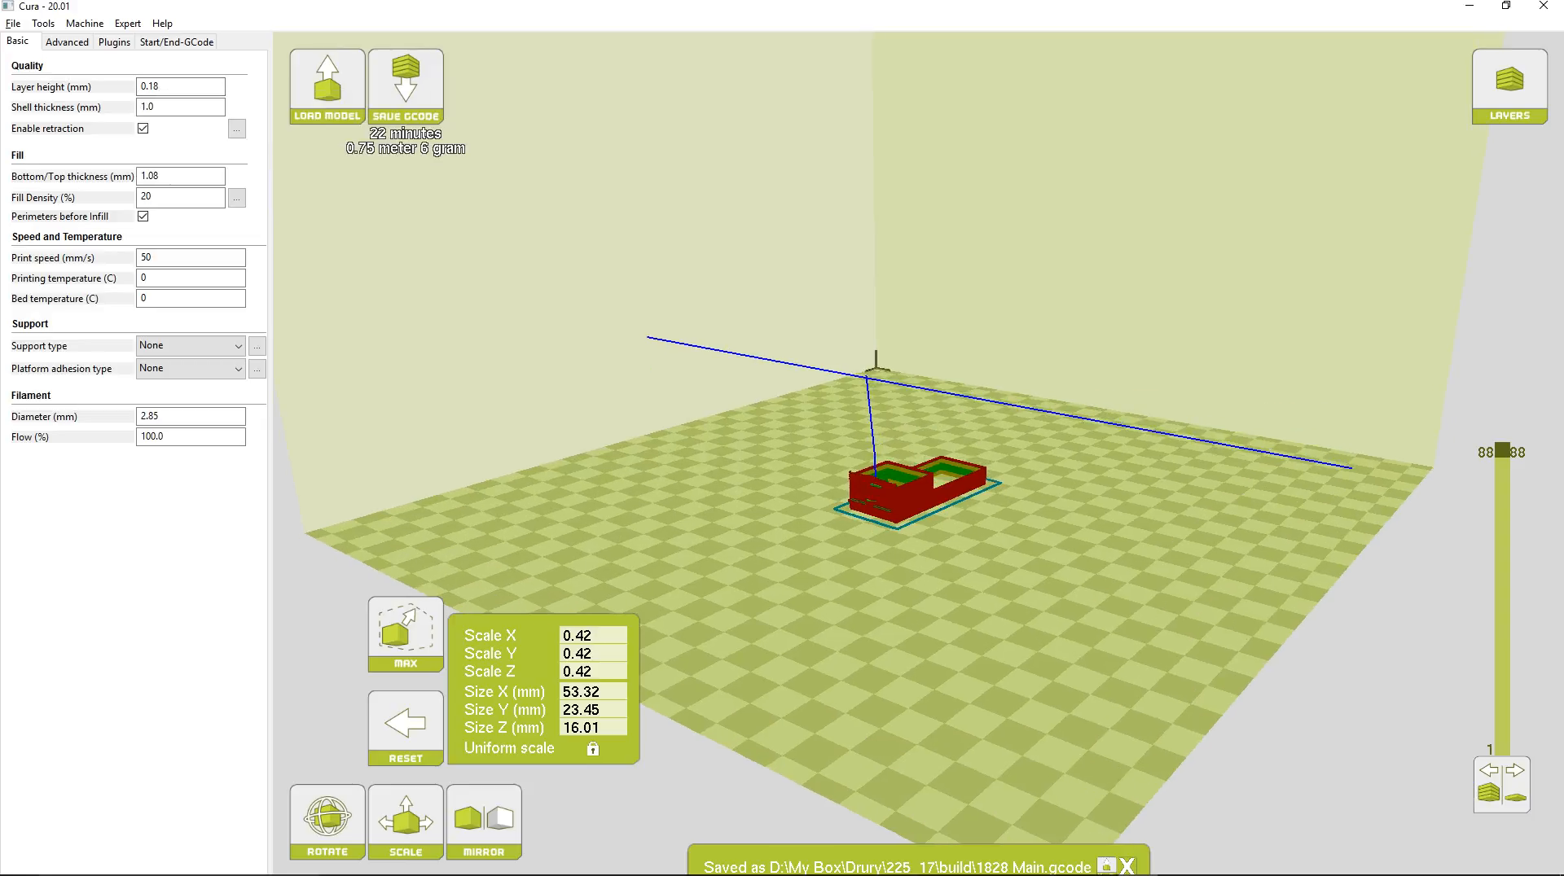
{"action": "scroll", "coordinate": [918, 570], "scroll_direction": "up", "scroll_amount": 1}
{"action": "scroll", "coordinate": [918, 570], "scroll_direction": "up", "scroll_amount": 5}
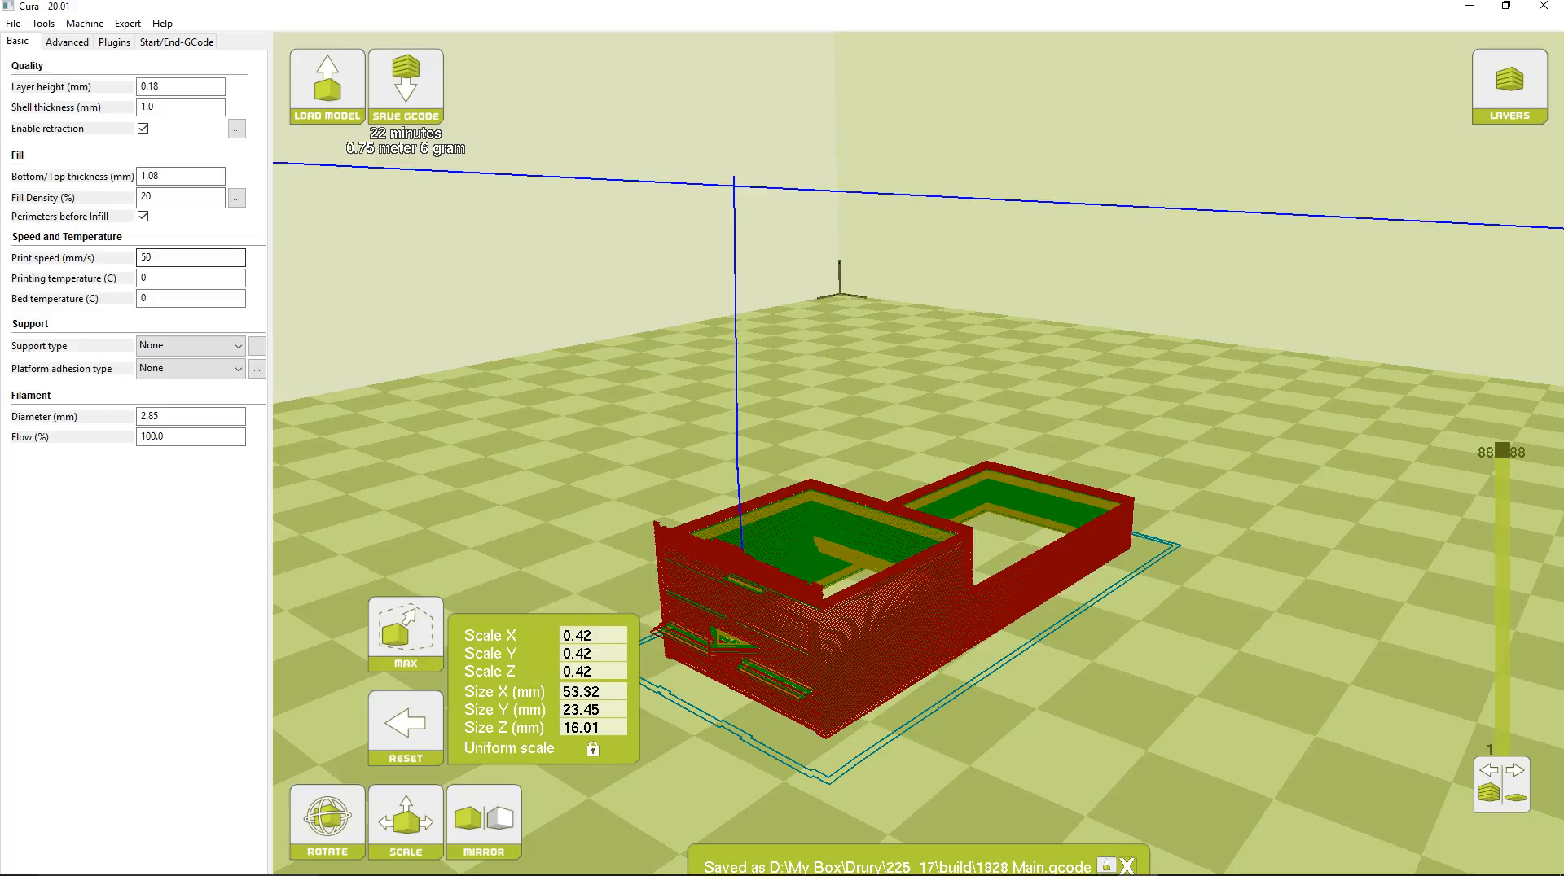
Step: Enter 235 °C for printing temperature and 85 °C for bed temperature
{"action": "left_click", "coordinate": [175, 277]}
{"action": "double_click", "coordinate": [174, 278]}
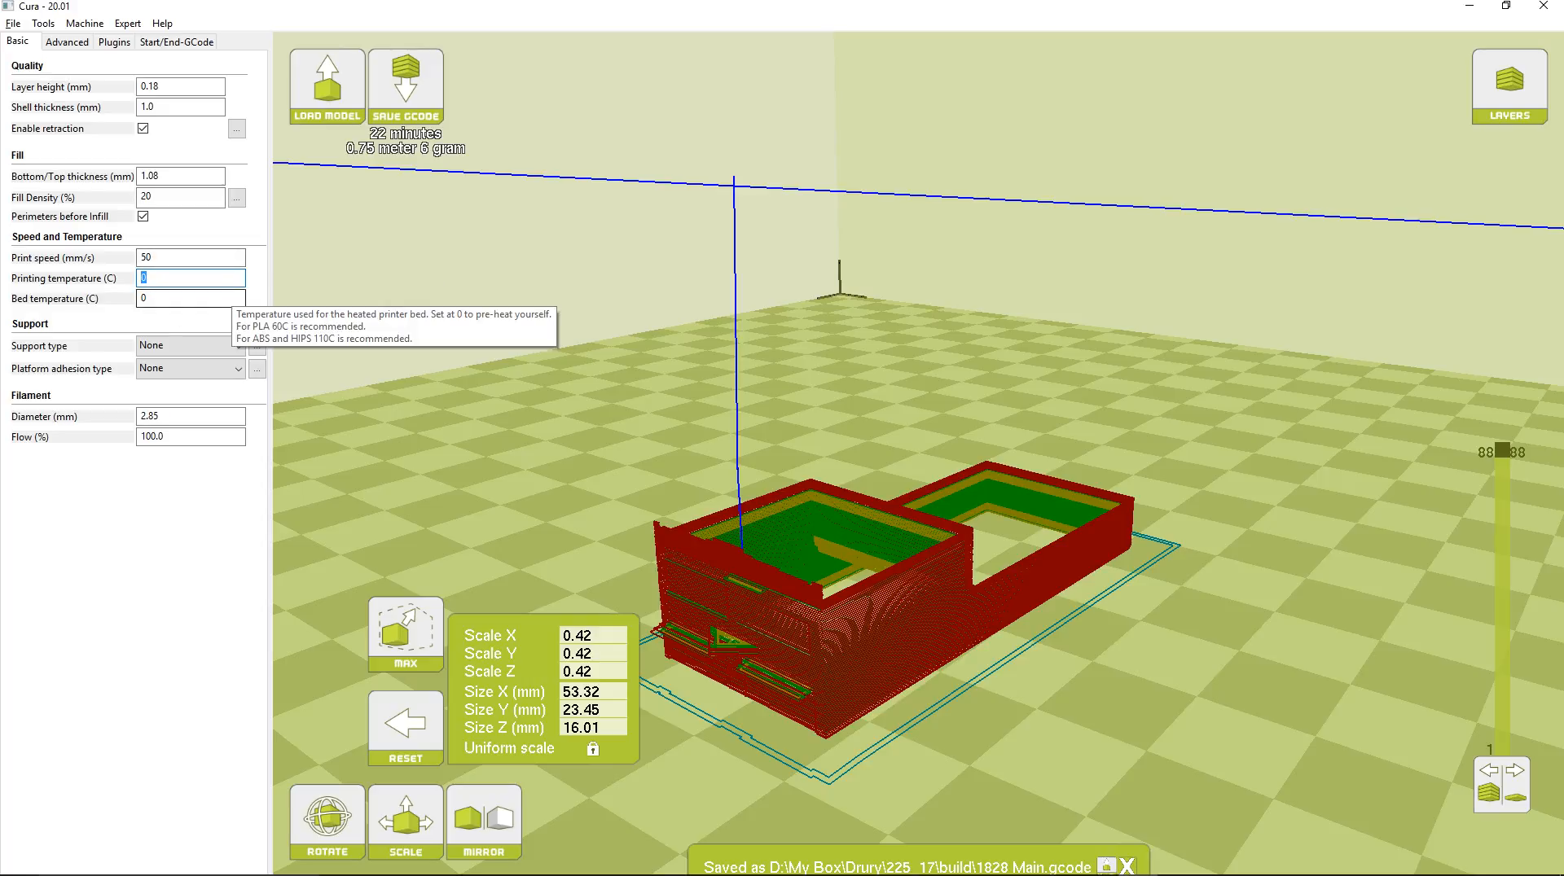
{"action": "type", "text": "235"}
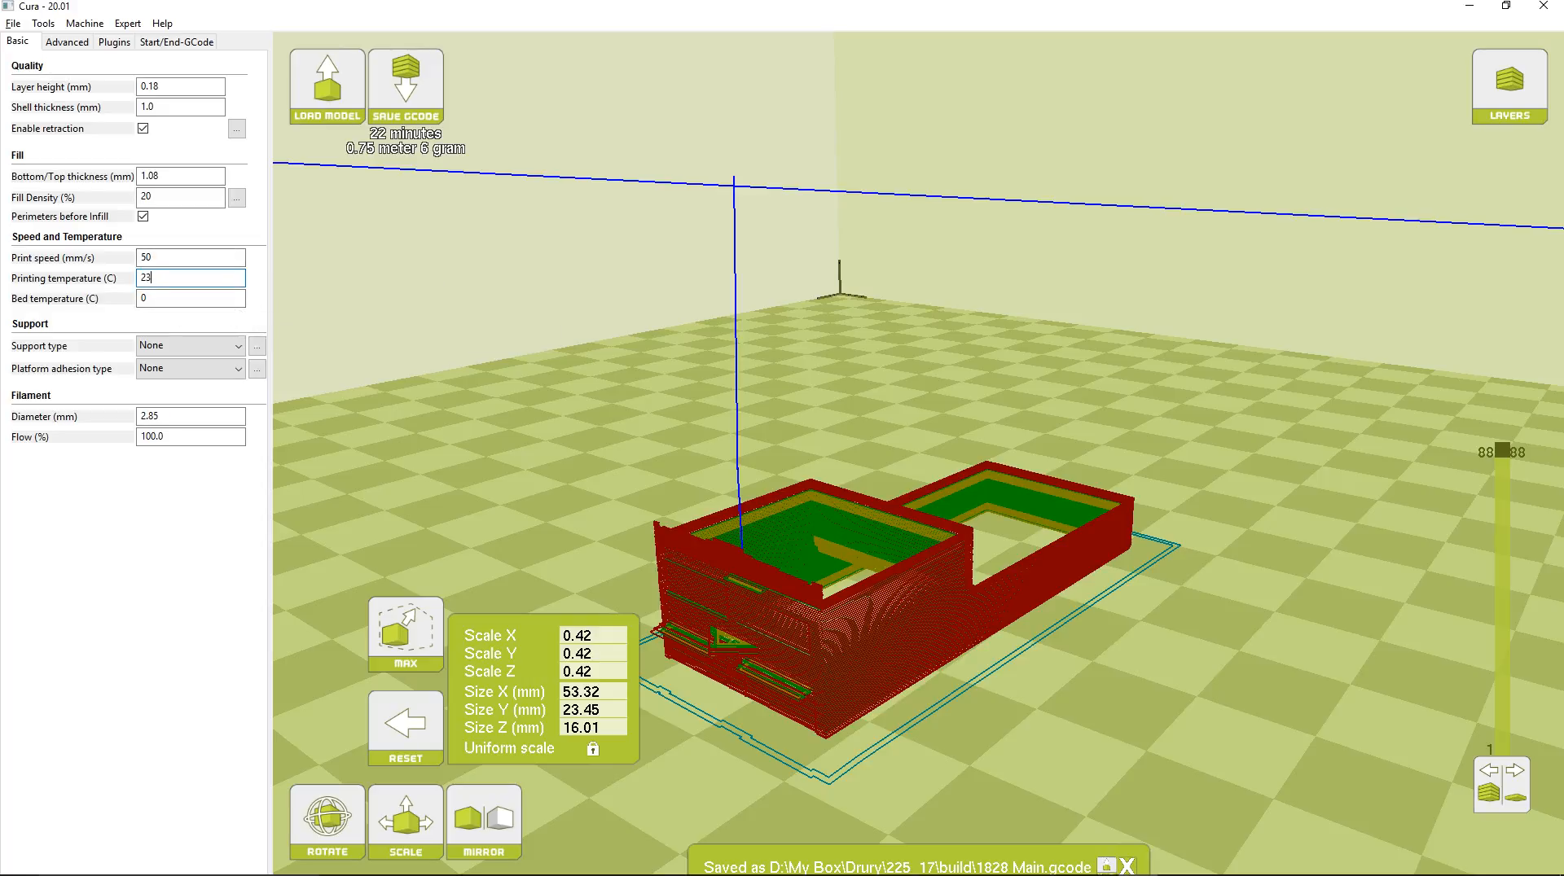
{"action": "key", "text": "Tab"}
{"action": "type", "text": "85"}
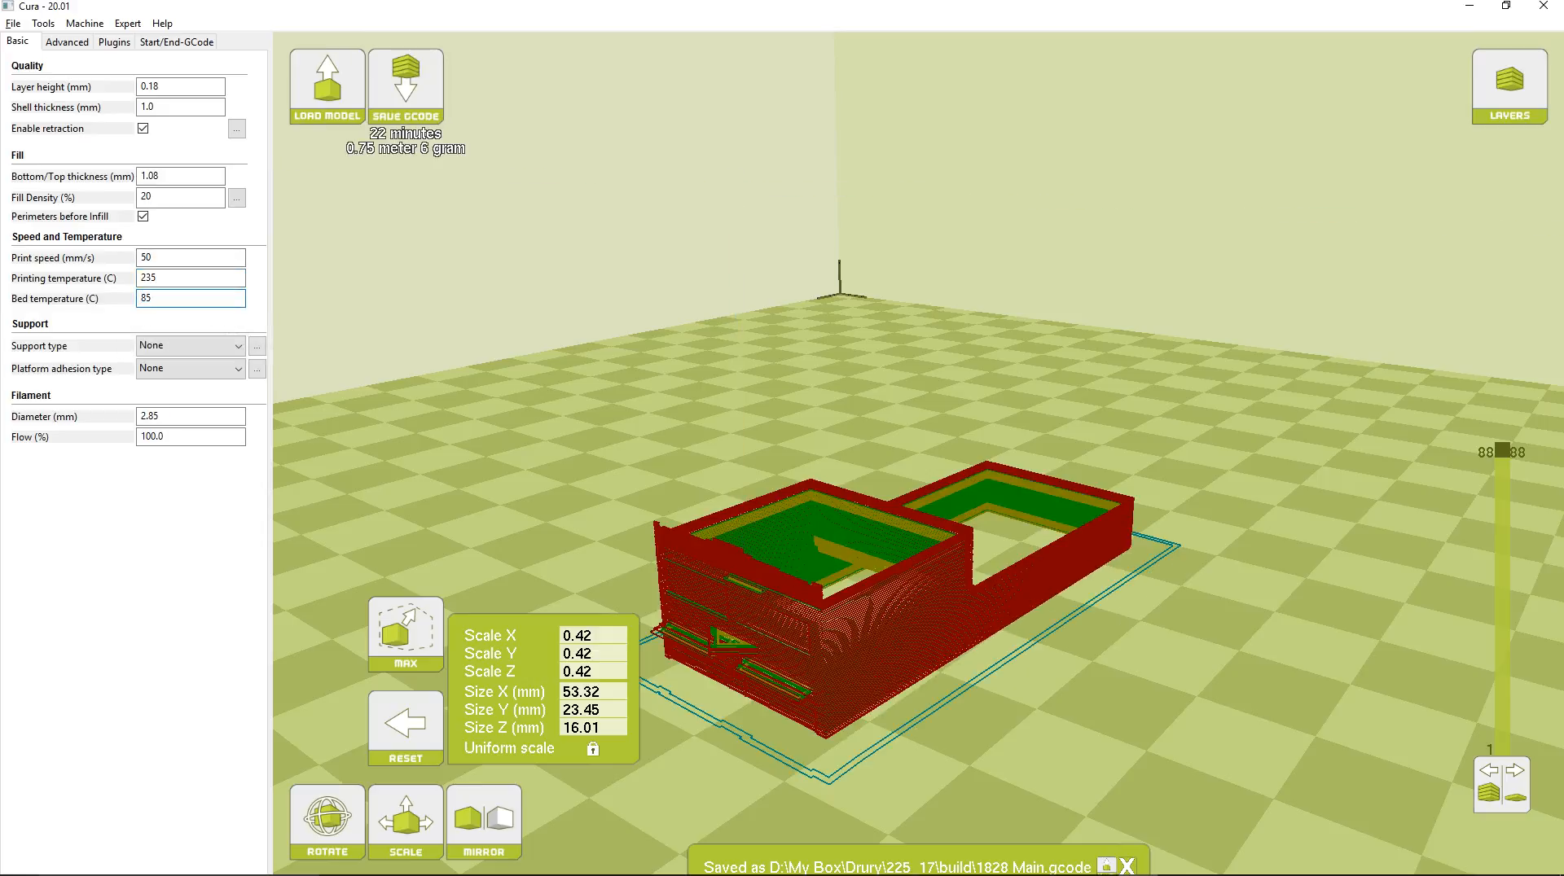
{"action": "right_click_drag", "start_coordinate": [918, 454], "coordinate": [915, 461]}
{"action": "scroll", "coordinate": [918, 454], "scroll_direction": "up", "scroll_amount": 3}
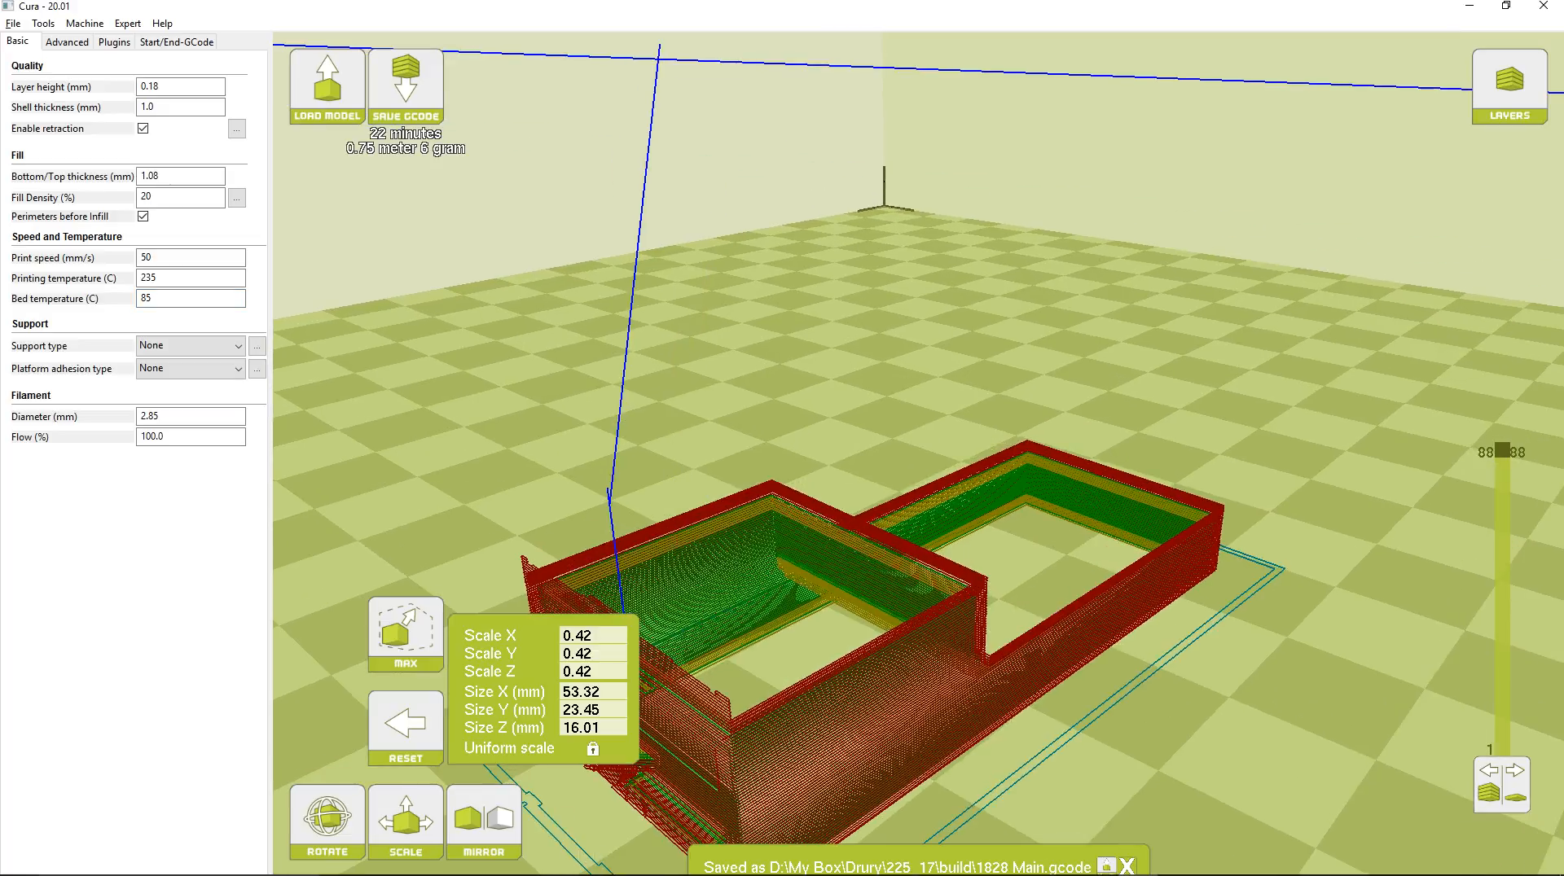
{"action": "right_click_drag", "start_coordinate": [918, 455], "coordinate": [997, 449]}
Step: Save the toolpath as 1828 Main.gcode, overwriting the existing file in the build folder
{"action": "key", "text": "ctrl+g"}
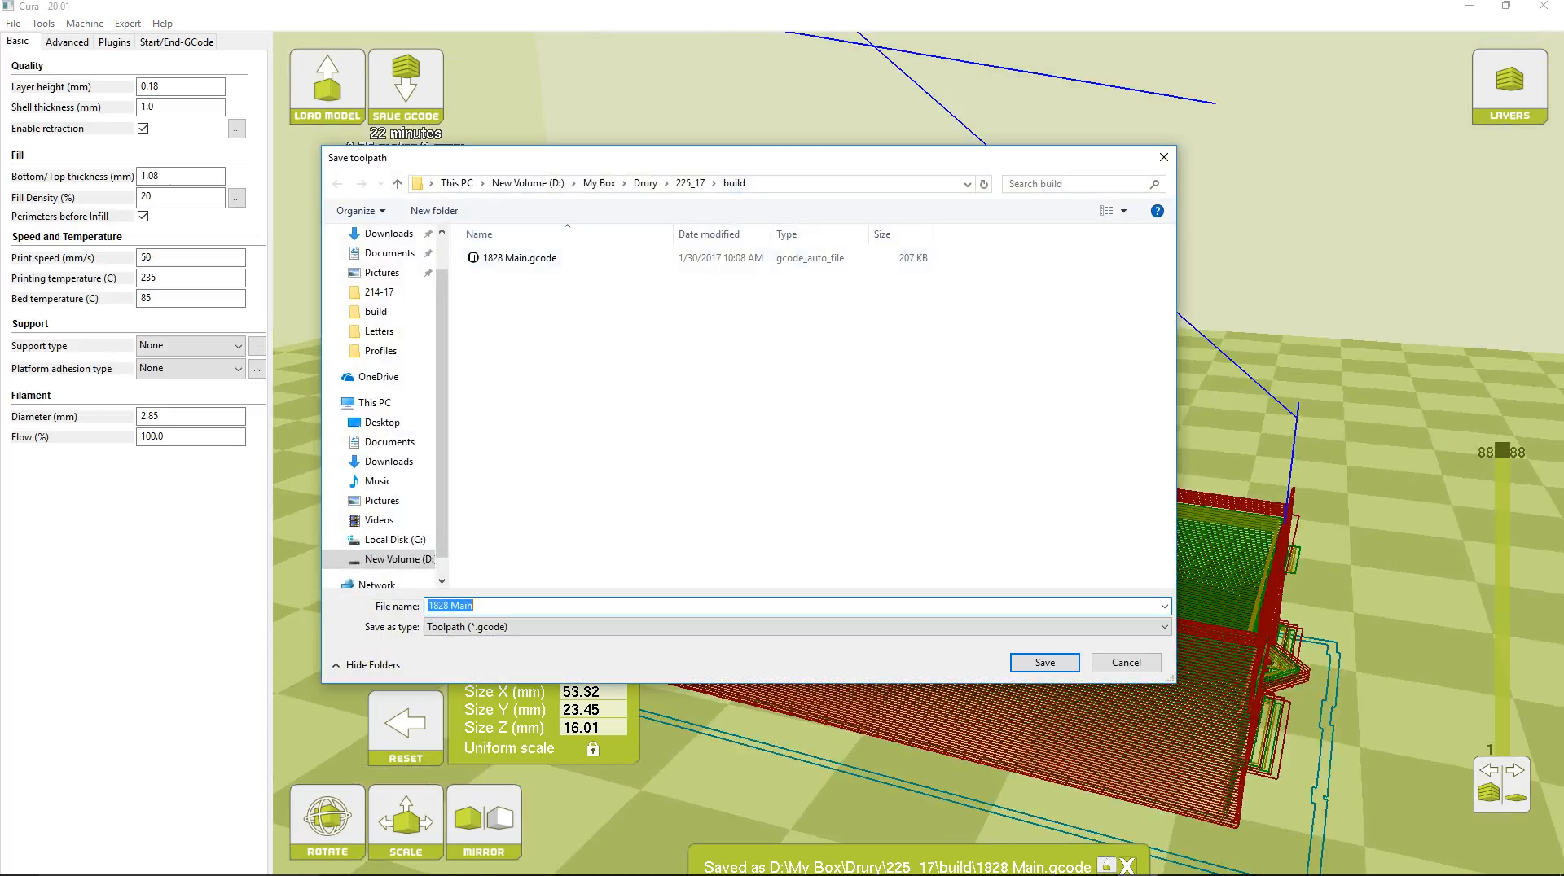
{"action": "left_click", "coordinate": [474, 606]}
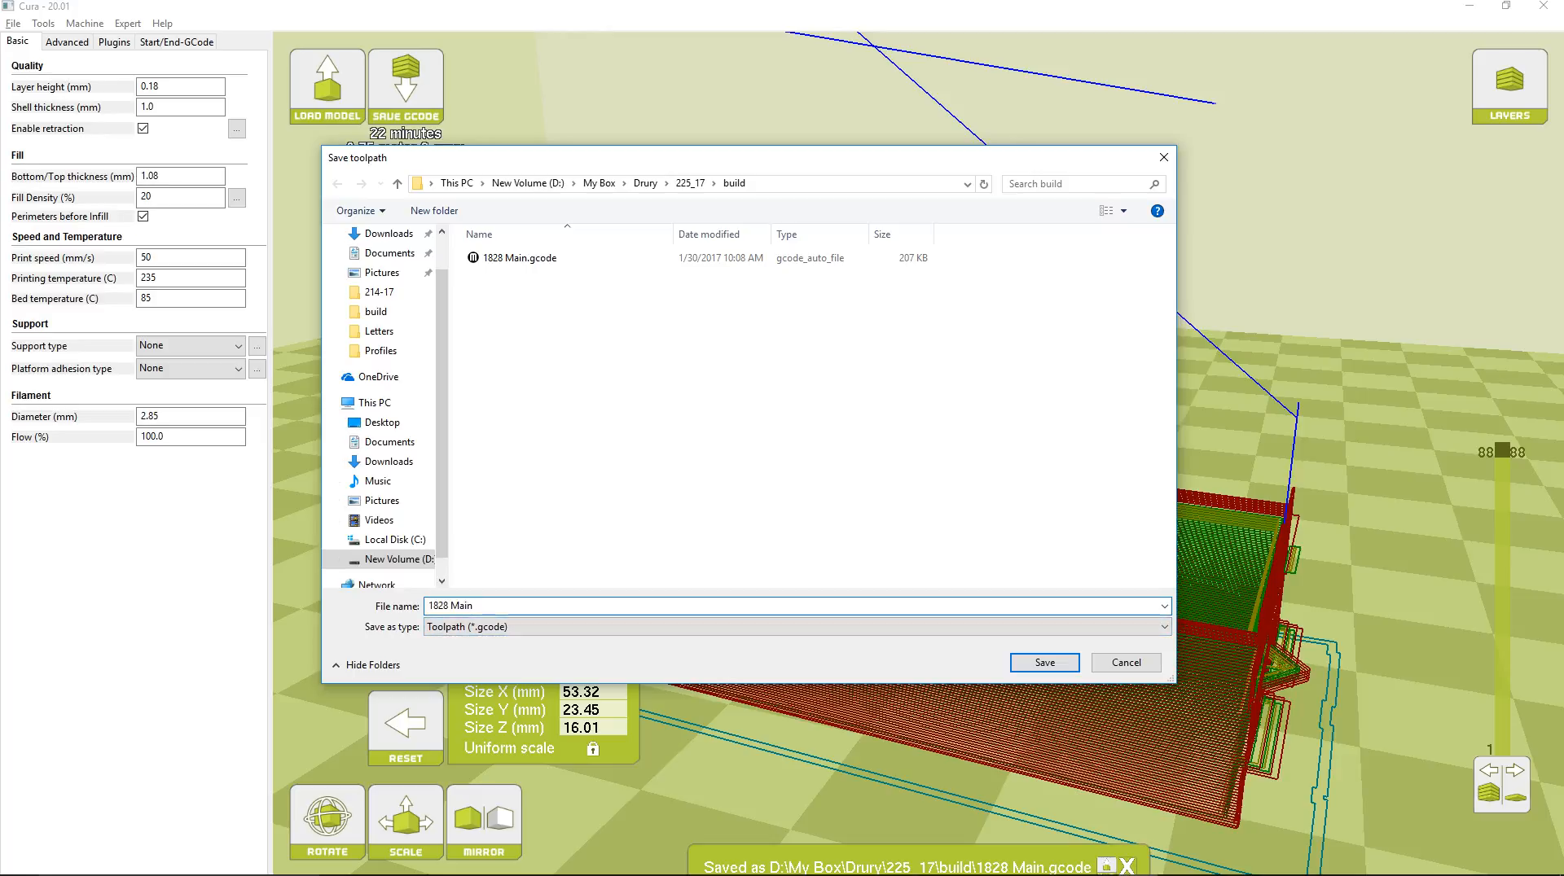
{"action": "key", "text": "Return"}
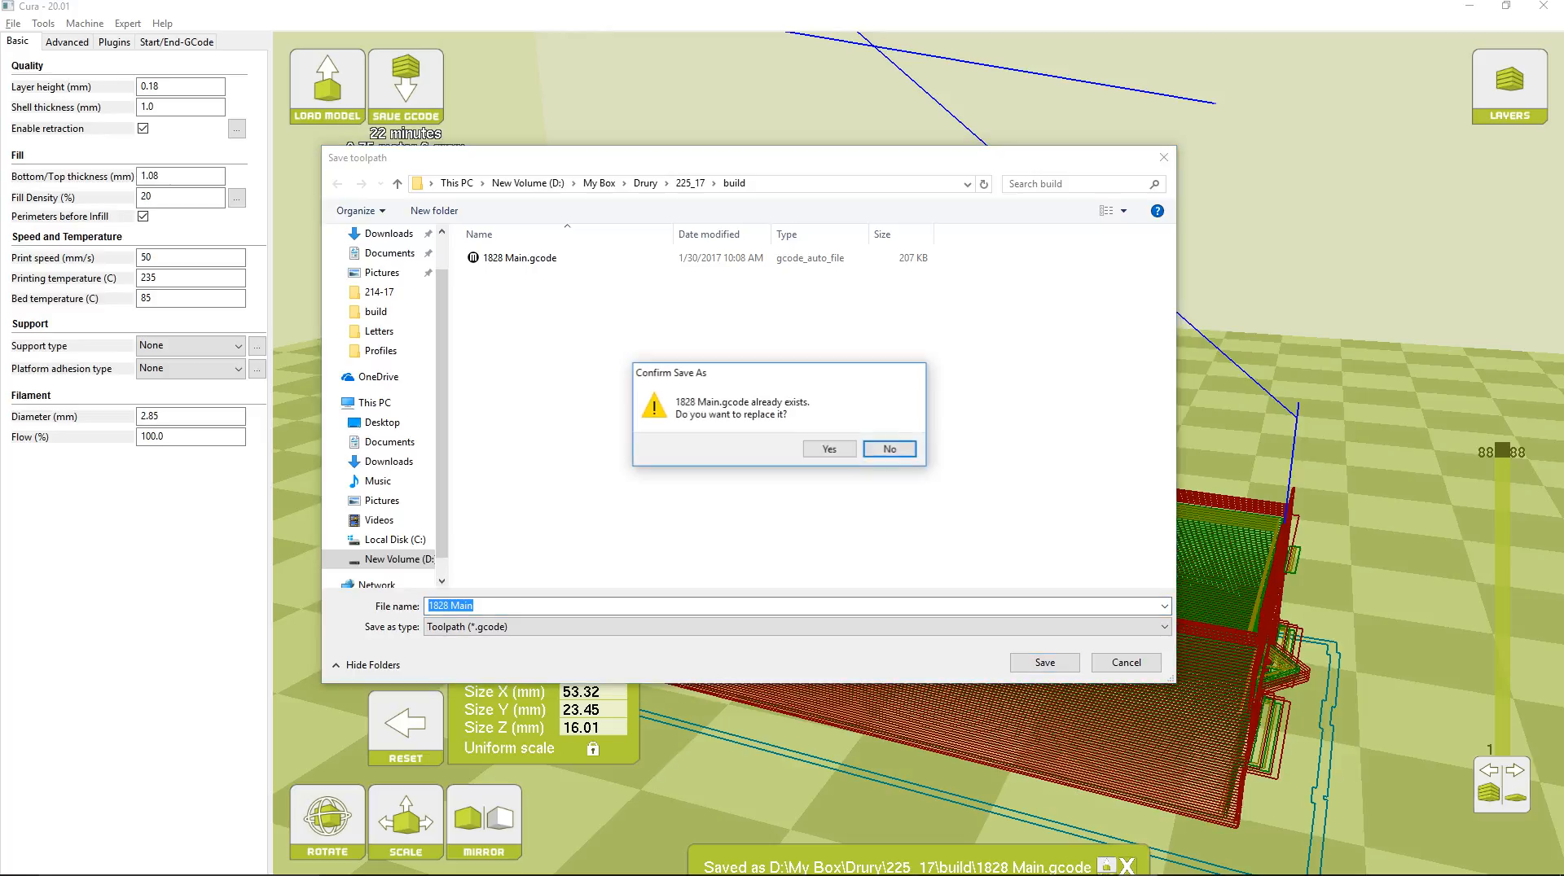
{"action": "key", "text": "y"}
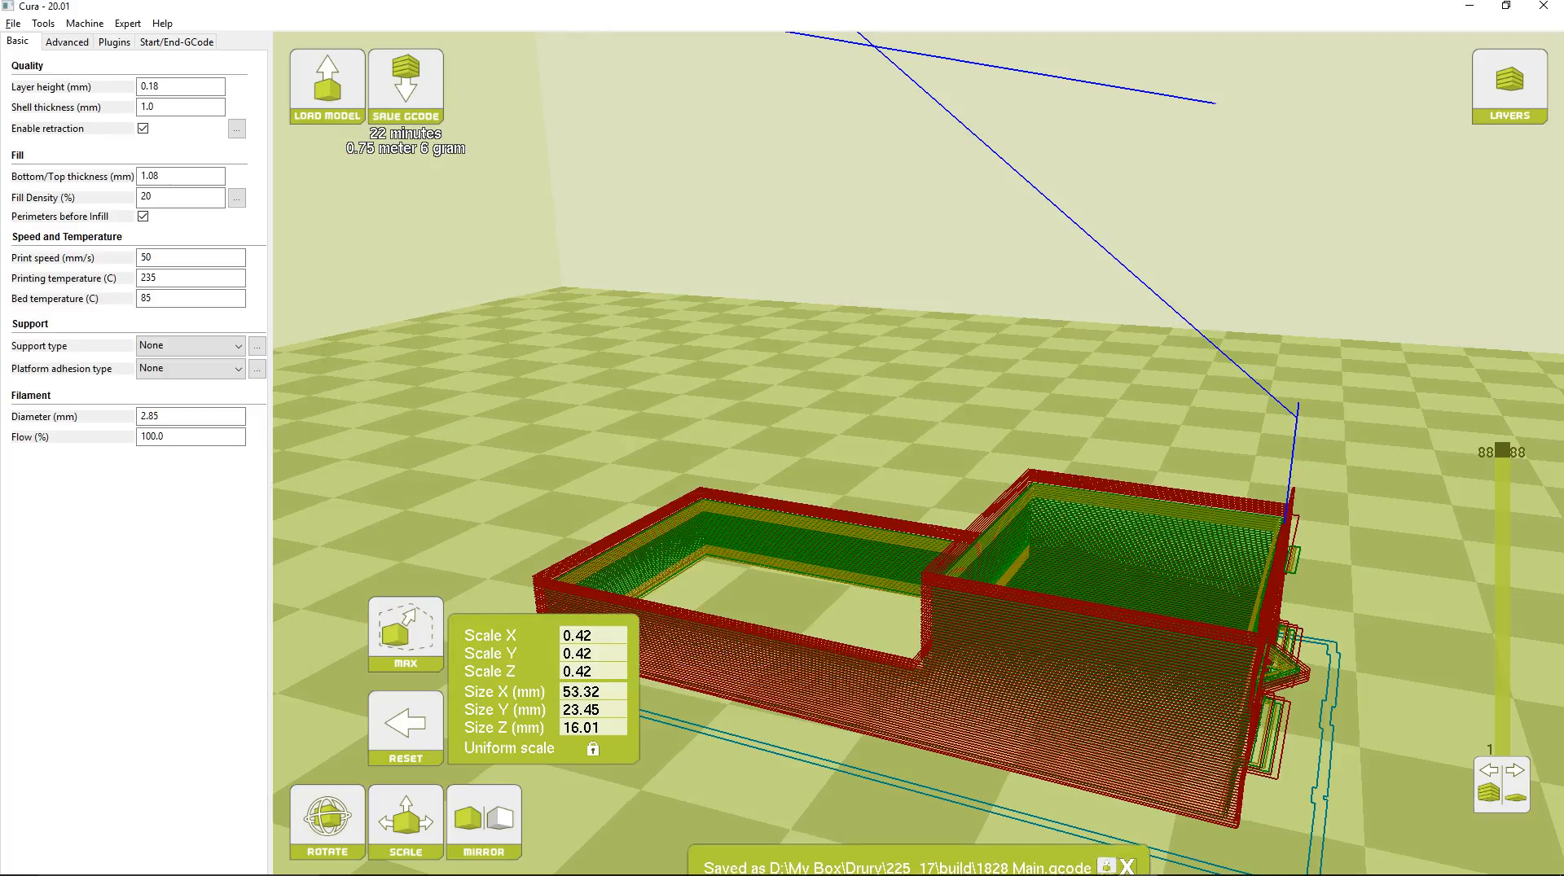
{"action": "right_click_drag", "start_coordinate": [921, 570], "coordinate": [914, 580]}
{"action": "scroll", "coordinate": [918, 570], "scroll_direction": "up", "scroll_amount": 3}
{"action": "scroll", "coordinate": [918, 571], "scroll_direction": "down", "scroll_amount": 7}
{"action": "scroll", "coordinate": [918, 554], "scroll_direction": "down", "scroll_amount": 1}
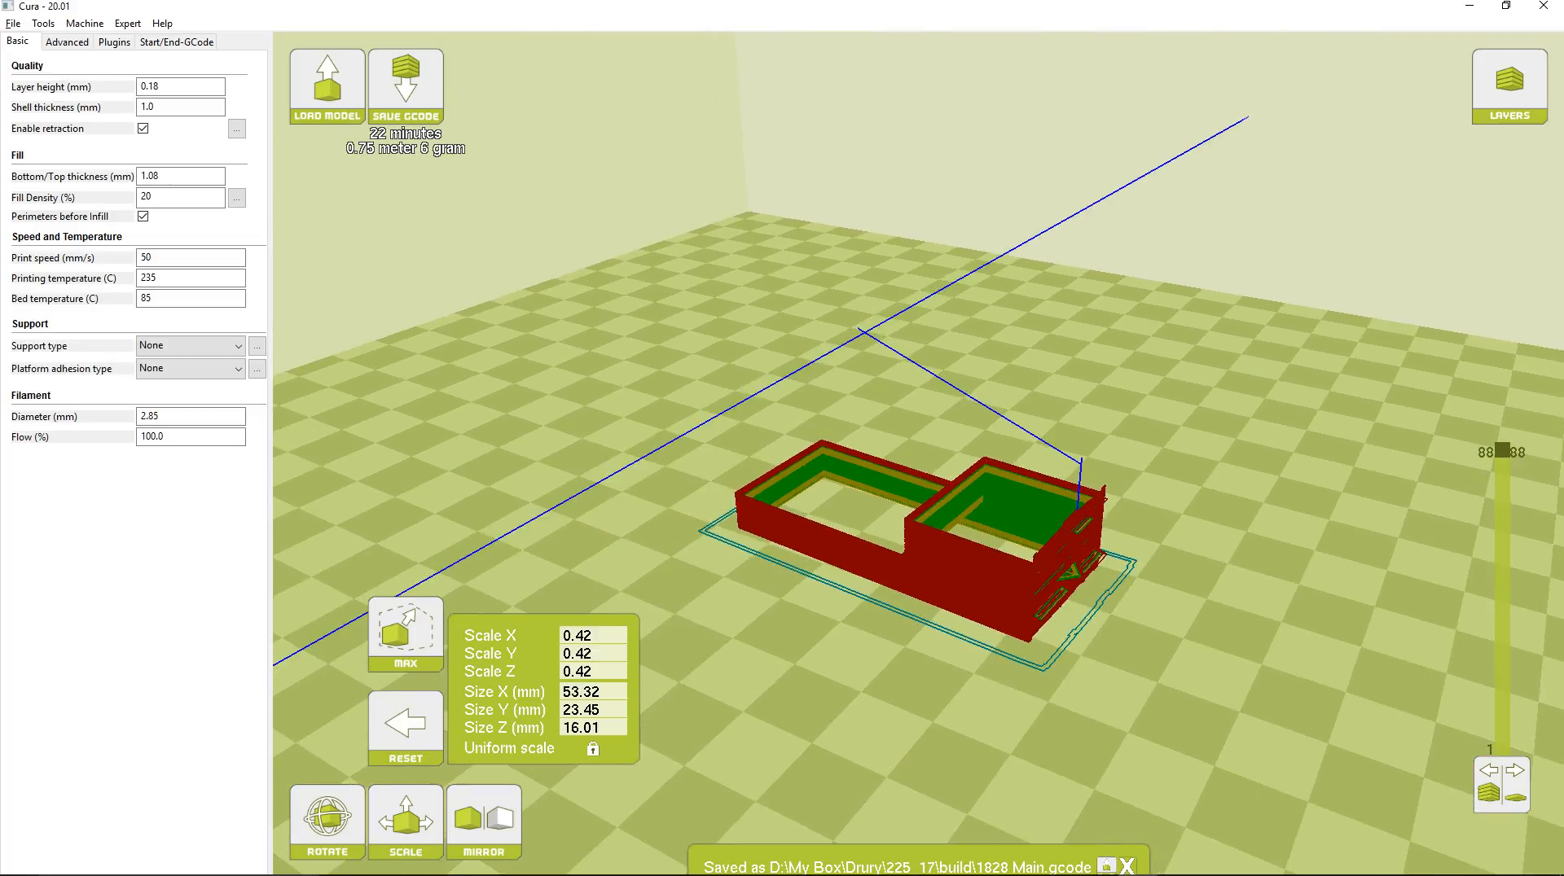